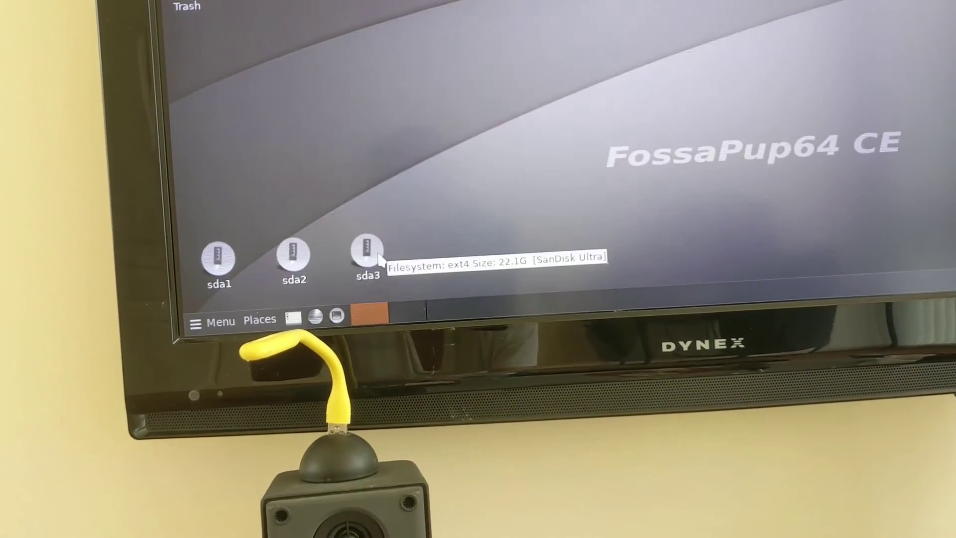
Open the sda3 partition and its save folder in ROX-Filer
{"action": "left_click", "coordinate": [381, 259]}
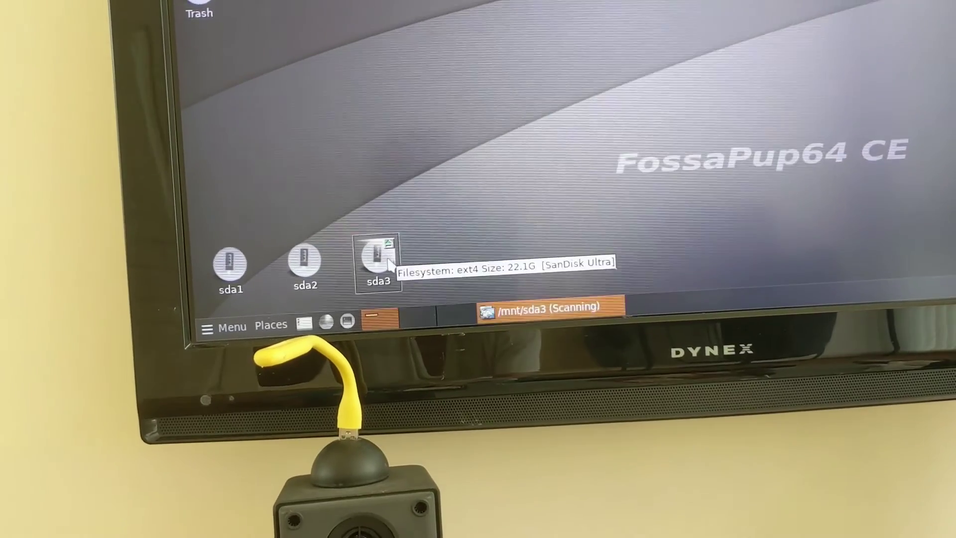
{"action": "left_click", "coordinate": [349, 5]}
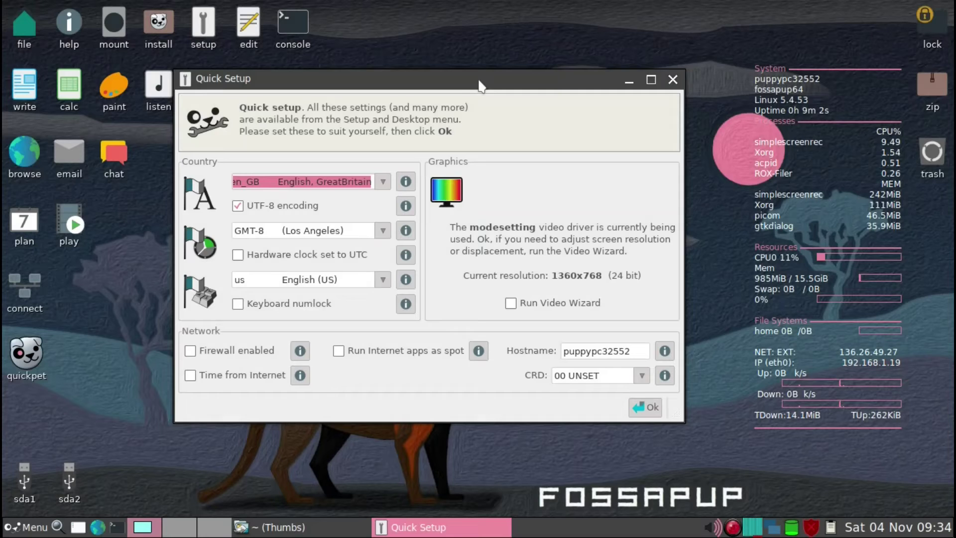
Open sda2, then confirm in pMount that the Ventoy sda1 partition cannot be mounted
{"action": "left_click_drag", "start_coordinate": [479, 81], "coordinate": [496, 85]}
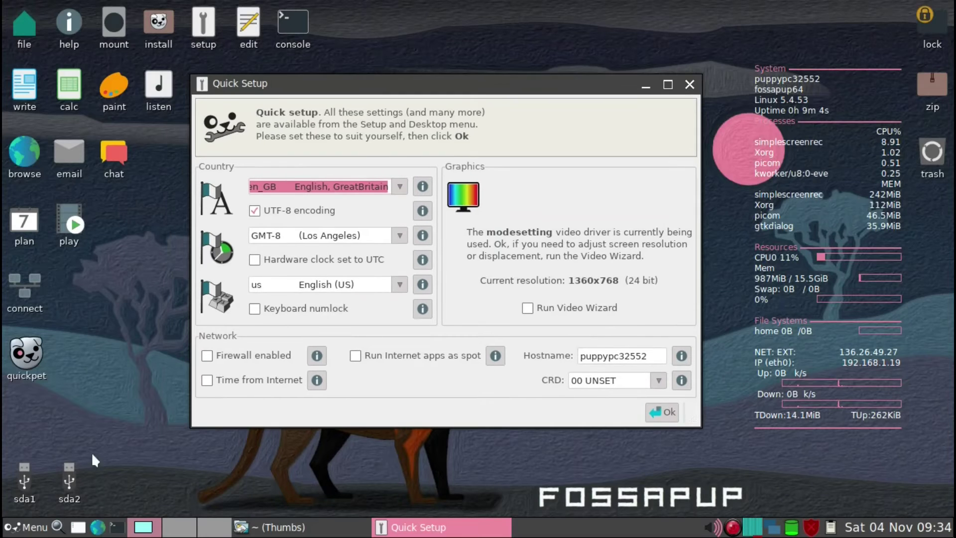
{"action": "left_click", "coordinate": [71, 488]}
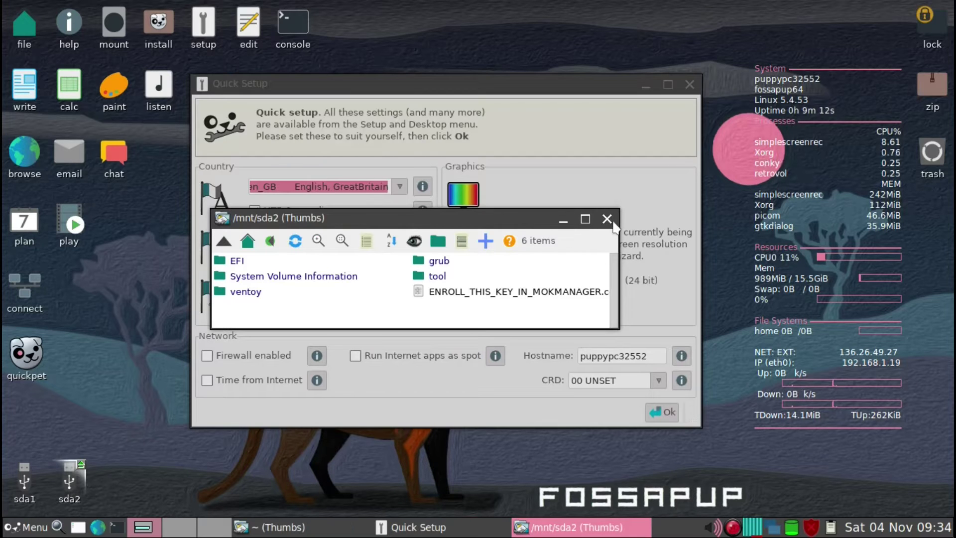
{"action": "left_click", "coordinate": [20, 486]}
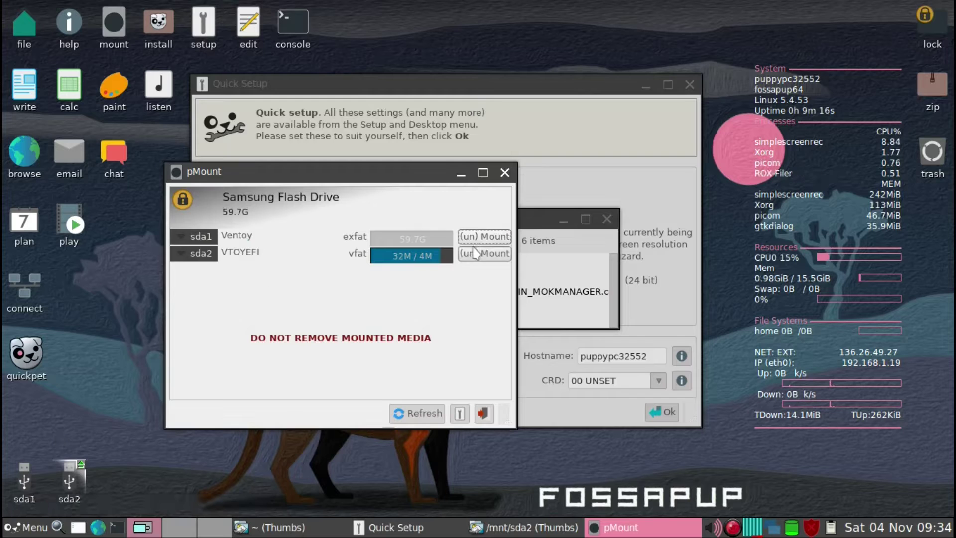
{"action": "left_click", "coordinate": [482, 237]}
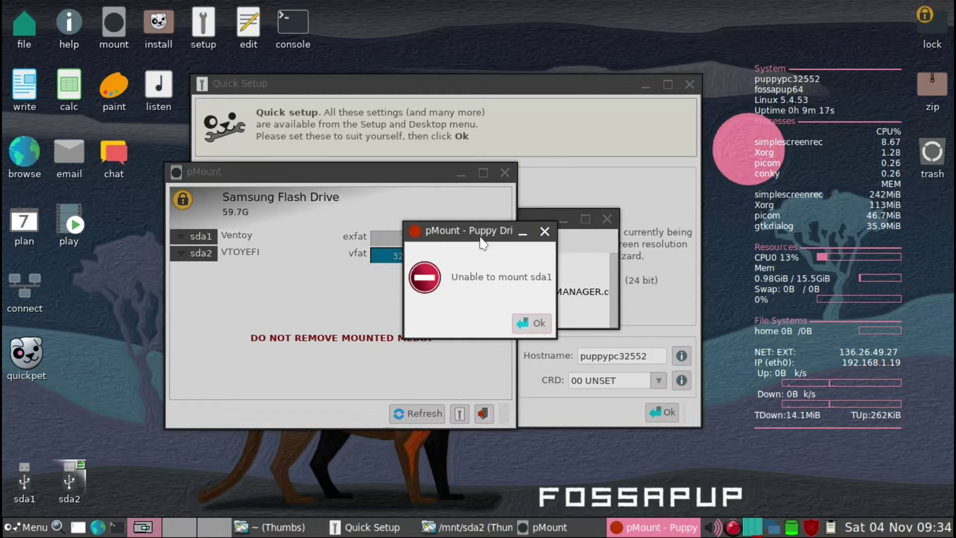
{"action": "left_click", "coordinate": [547, 329]}
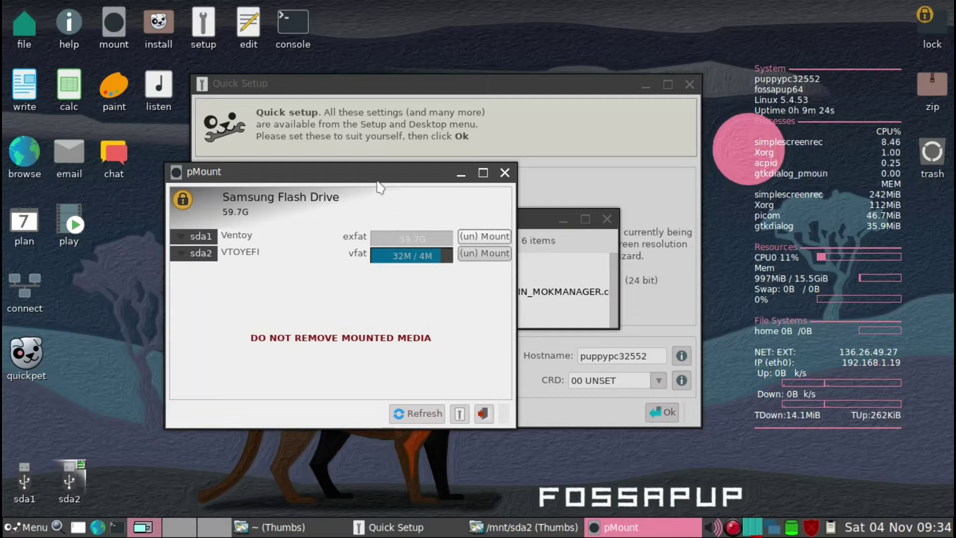
Quit pMount and close the sda2 window, leaving Quick Setup in view
{"action": "left_click_drag", "start_coordinate": [376, 178], "coordinate": [327, 176]}
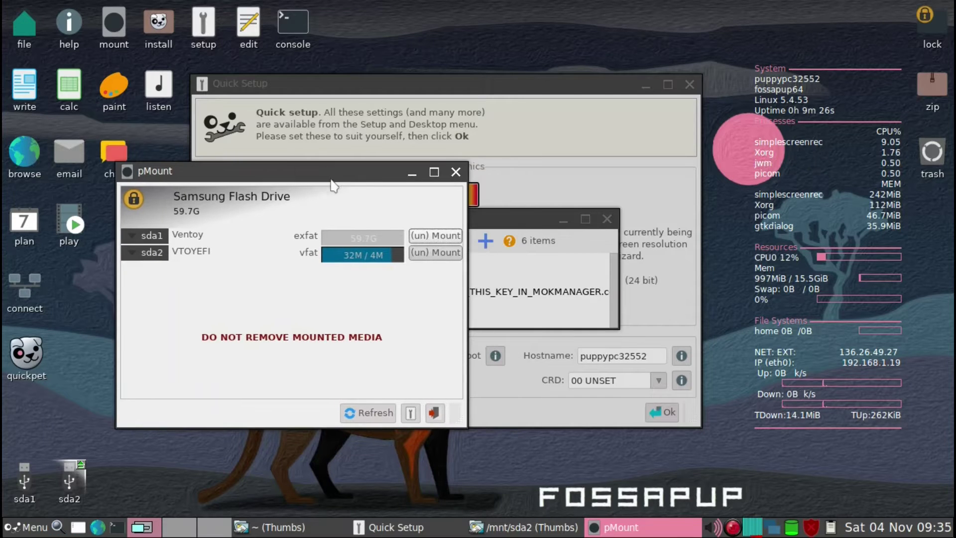
{"action": "left_click", "coordinate": [434, 413]}
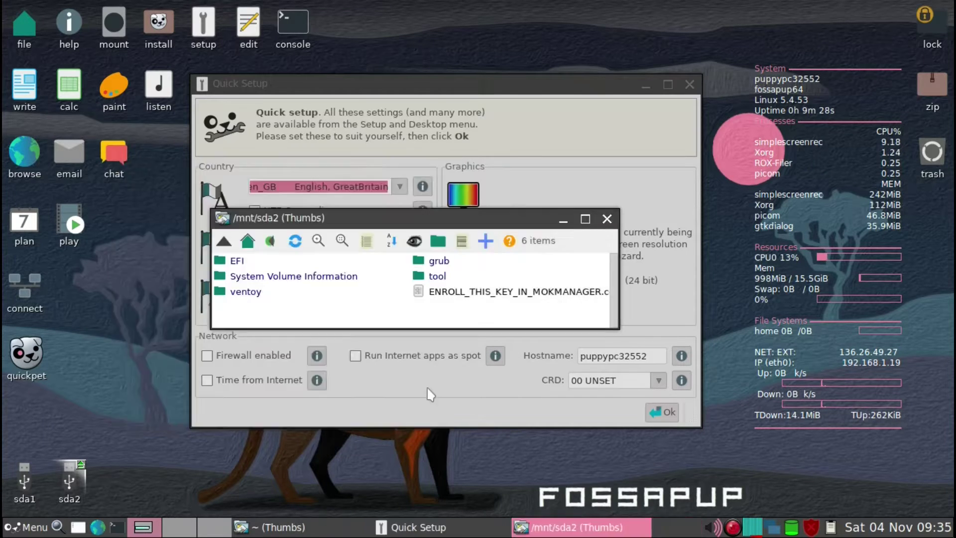
{"action": "left_click", "coordinate": [607, 219]}
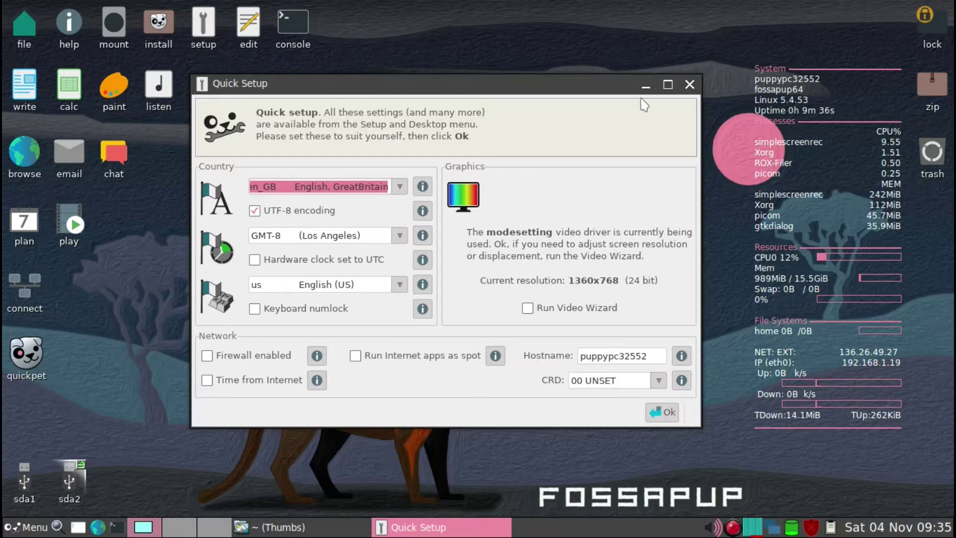
{"action": "left_click_drag", "start_coordinate": [614, 86], "coordinate": [612, 81]}
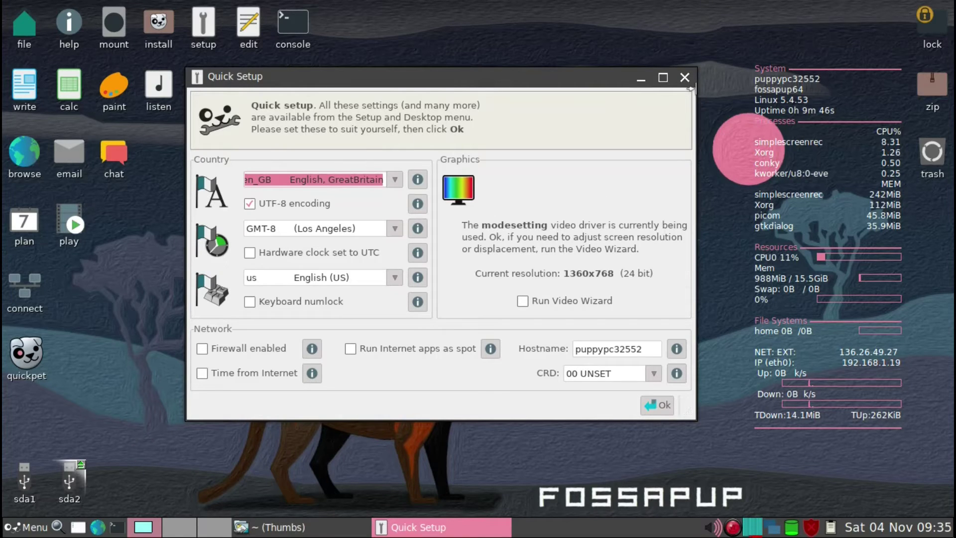
Close Quick Setup and unmount sda2 from its desktop icon menu
{"action": "key", "text": "Escape"}
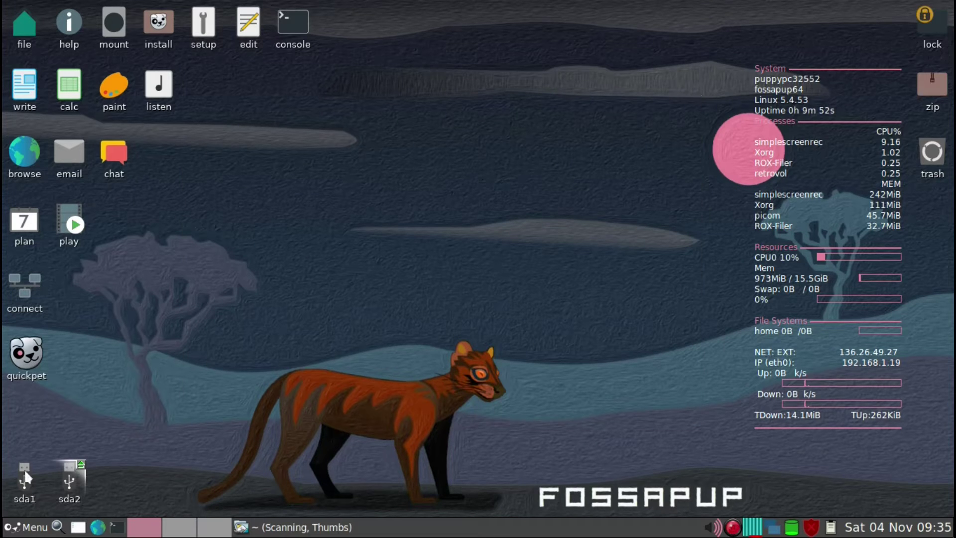
{"action": "right_click", "coordinate": [75, 475]}
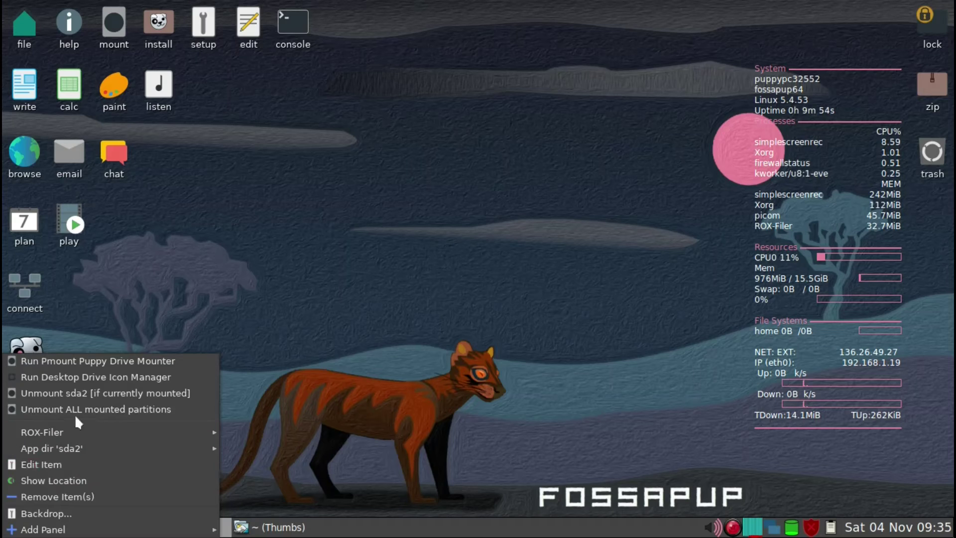
{"action": "left_click", "coordinate": [70, 392]}
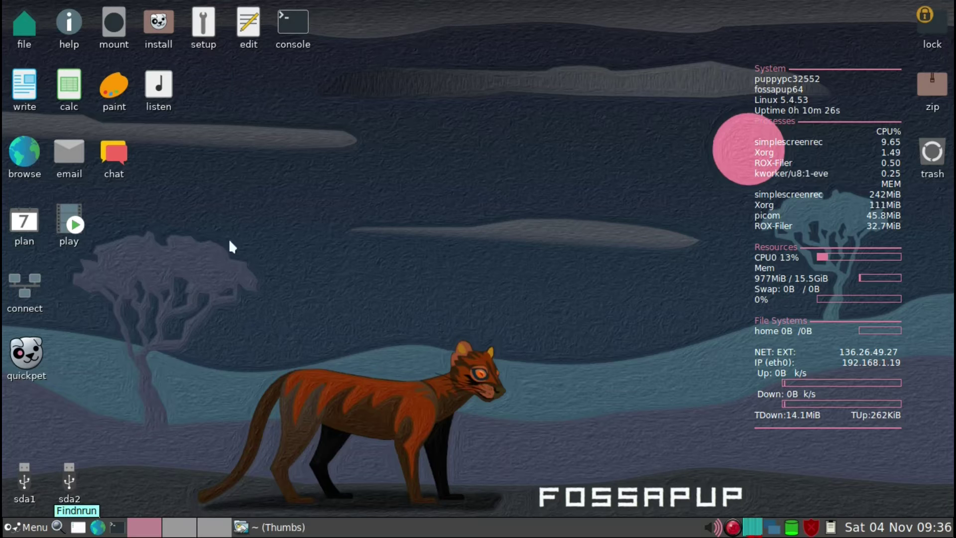
Run lsblk in a terminal to list sda's 59.7G sda1 and 32M sda2, then exit
{"action": "left_click", "coordinate": [294, 32]}
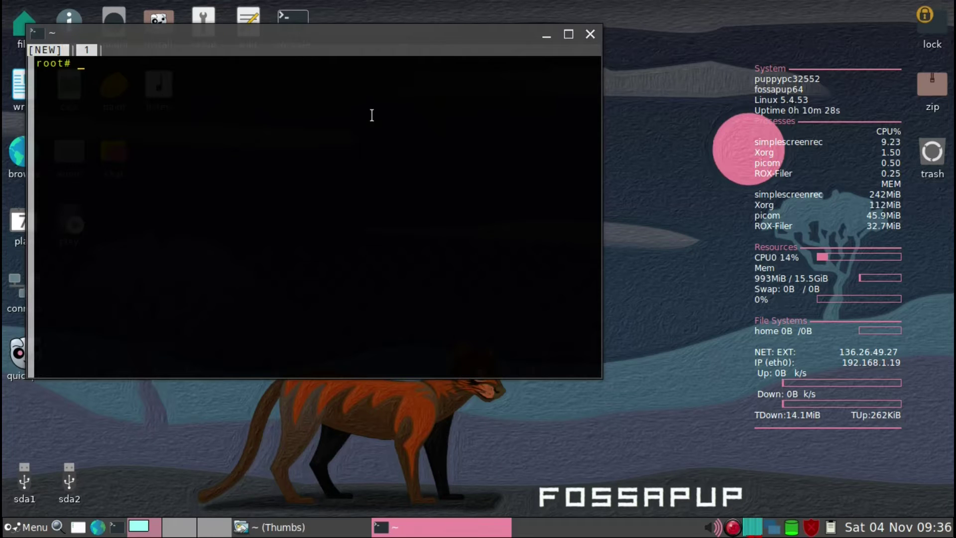
{"action": "type", "text": "lsblk"}
{"action": "key", "text": "Return"}
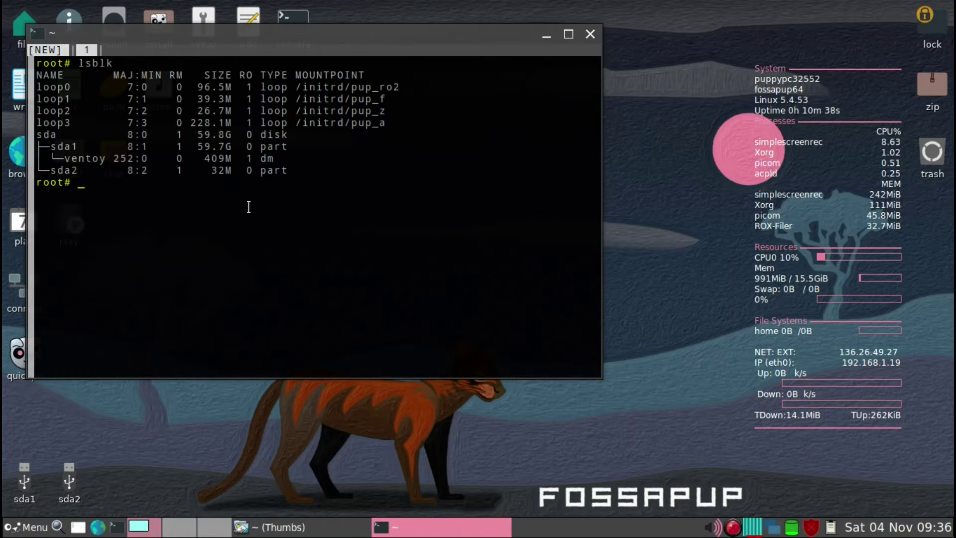
{"action": "type", "text": "exit"}
{"action": "key", "text": "Return"}
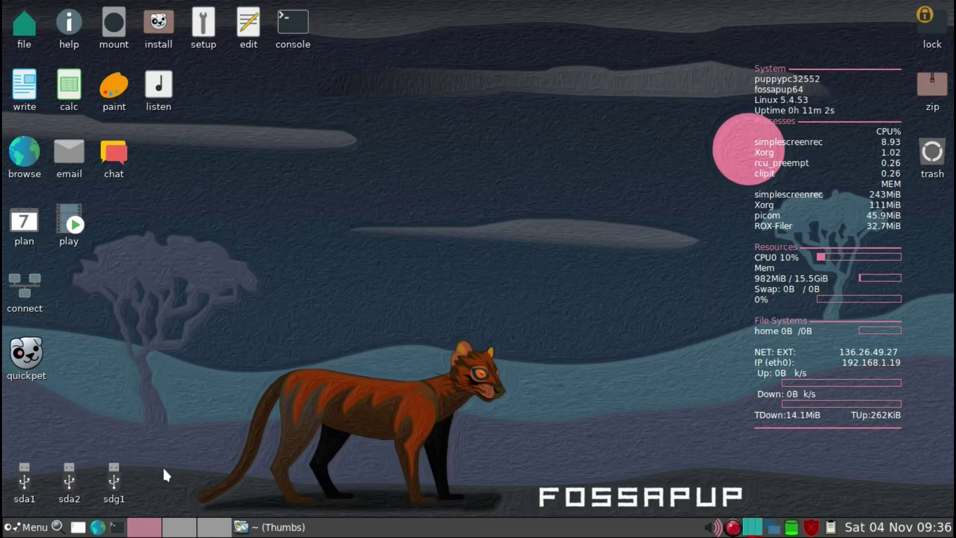
Open the new sdg1 drive in ROX-Filer and position its window near the screen centre
{"action": "left_click", "coordinate": [110, 506]}
{"action": "left_click_drag", "start_coordinate": [231, 52], "coordinate": [633, 243]}
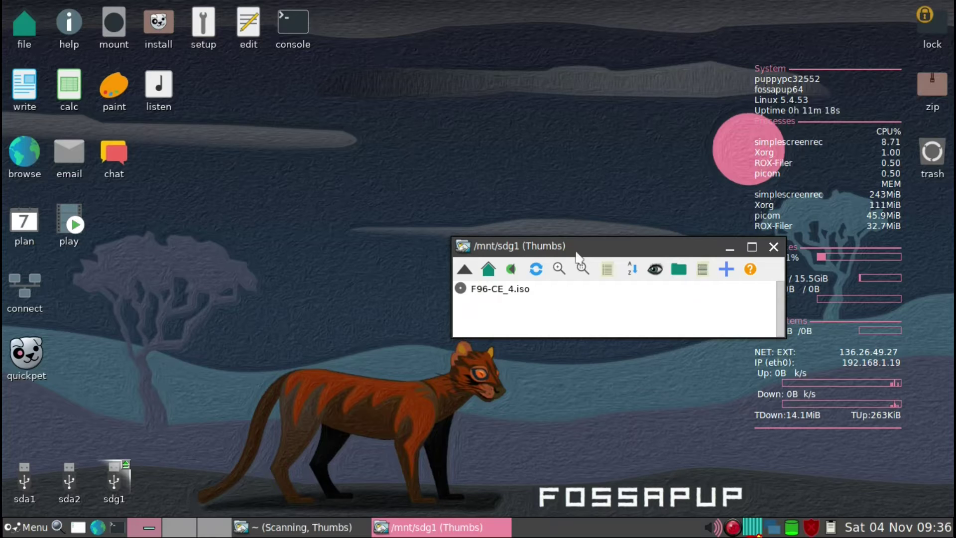
{"action": "left_click_drag", "start_coordinate": [575, 249], "coordinate": [561, 206]}
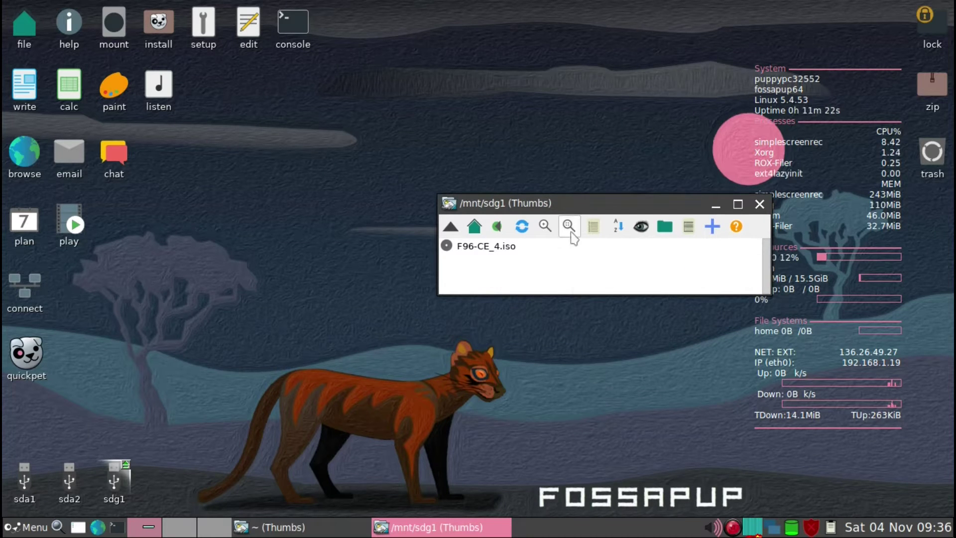
{"action": "left_click_drag", "start_coordinate": [563, 204], "coordinate": [556, 248]}
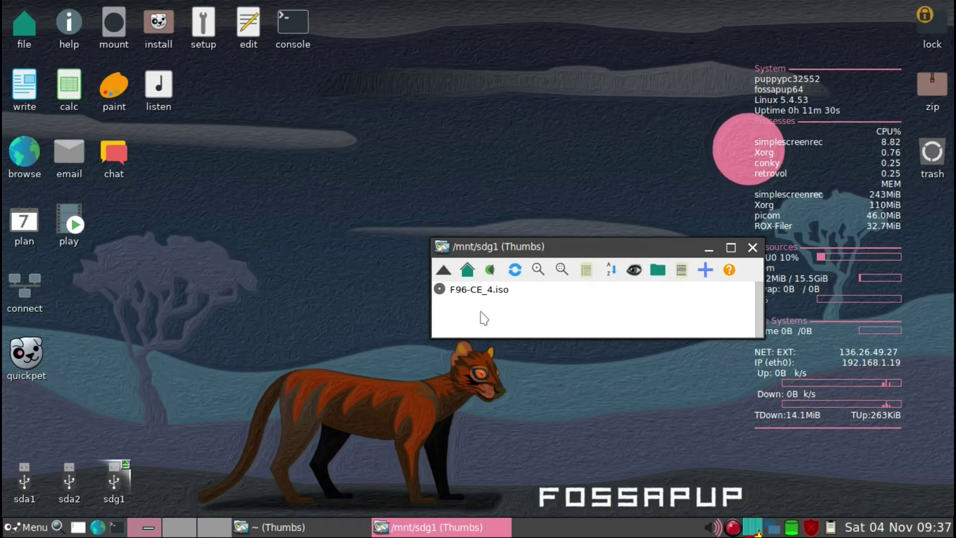
Open the home folder and move F96-CE_4.iso into it from /mnt/sdg1
{"action": "left_click", "coordinate": [22, 29]}
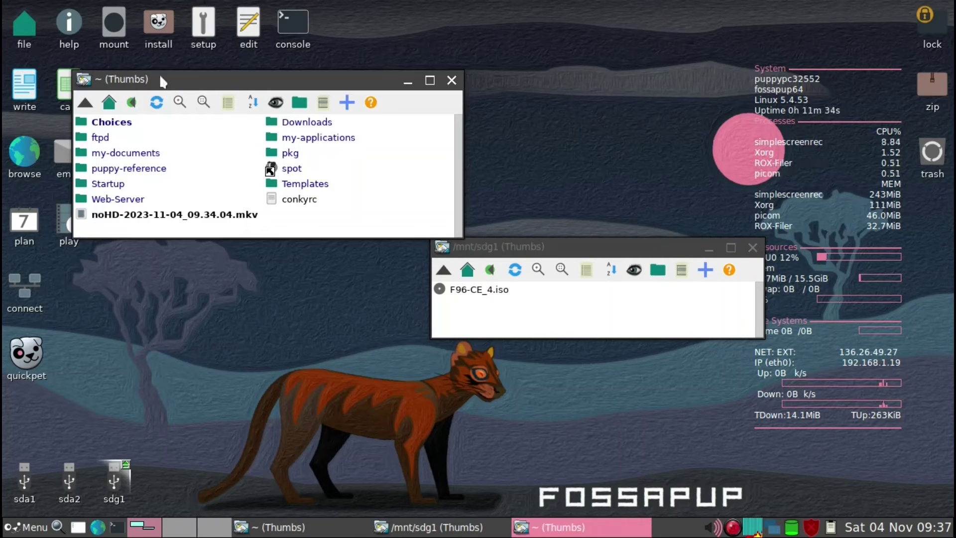
{"action": "left_click_drag", "start_coordinate": [160, 79], "coordinate": [213, 81]}
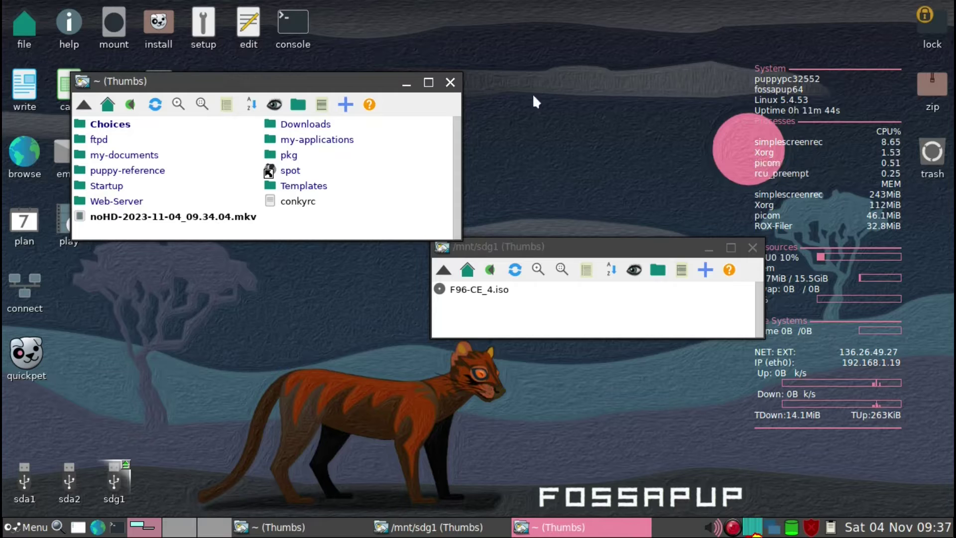
{"action": "left_click_drag", "start_coordinate": [493, 295], "coordinate": [248, 241]}
{"action": "left_click", "coordinate": [237, 232]}
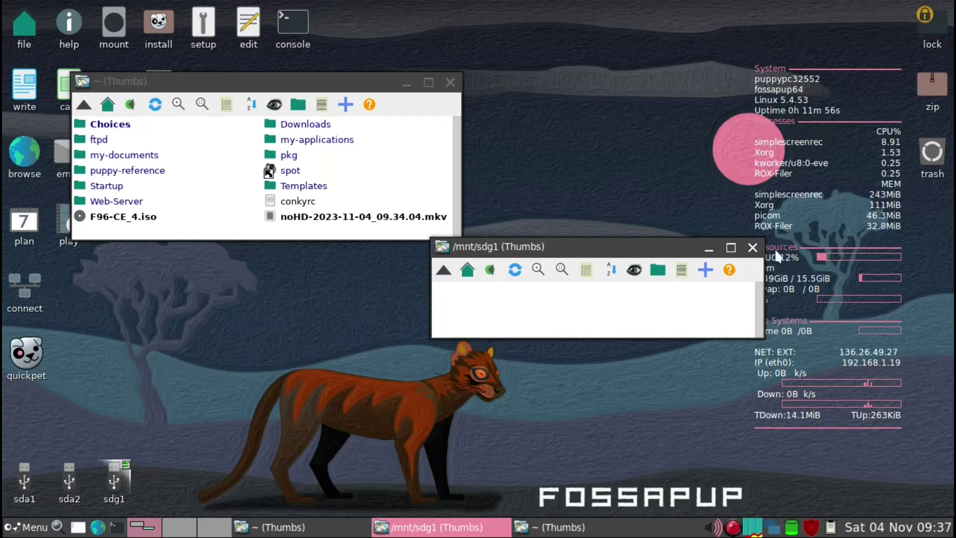
Minimize the home folder and shift the empty sdg1 window to the top-left
{"action": "left_click", "coordinate": [415, 86]}
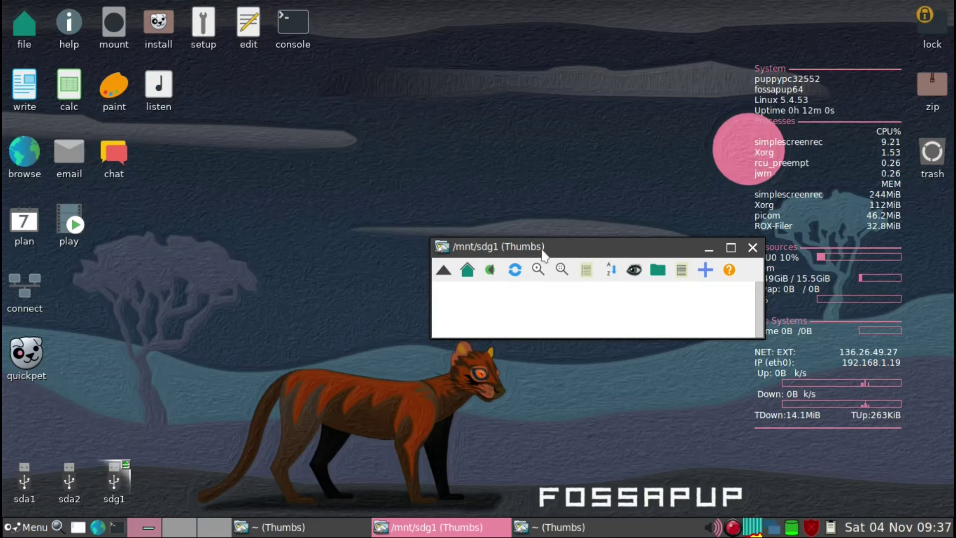
{"action": "left_click_drag", "start_coordinate": [541, 249], "coordinate": [311, 179]}
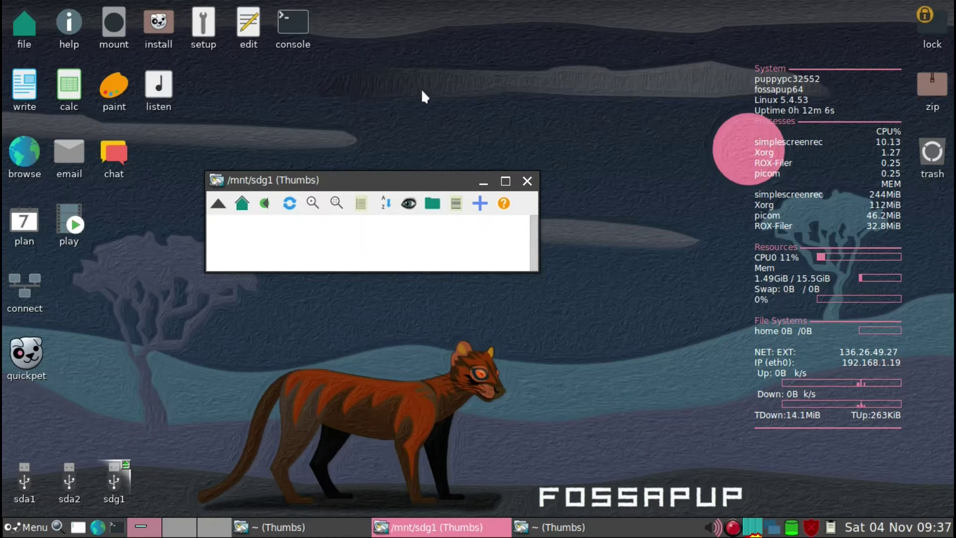
{"action": "left_click_drag", "start_coordinate": [443, 180], "coordinate": [290, 60]}
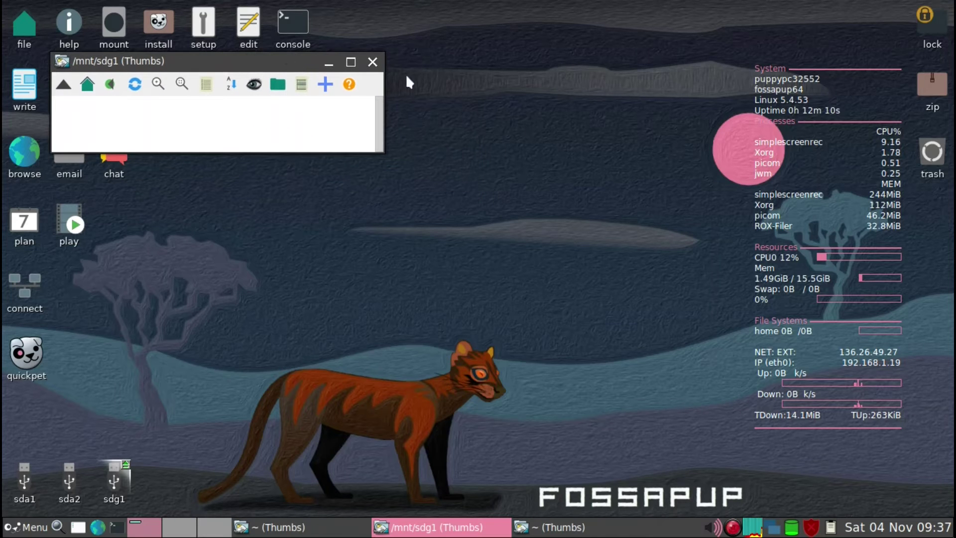
Launch GParted from the desktop menu and select the sdg SanDisk Ultra (28.6G) drive
{"action": "right_click", "coordinate": [523, 106]}
{"action": "mouse_move", "coordinate": [524, 110]}
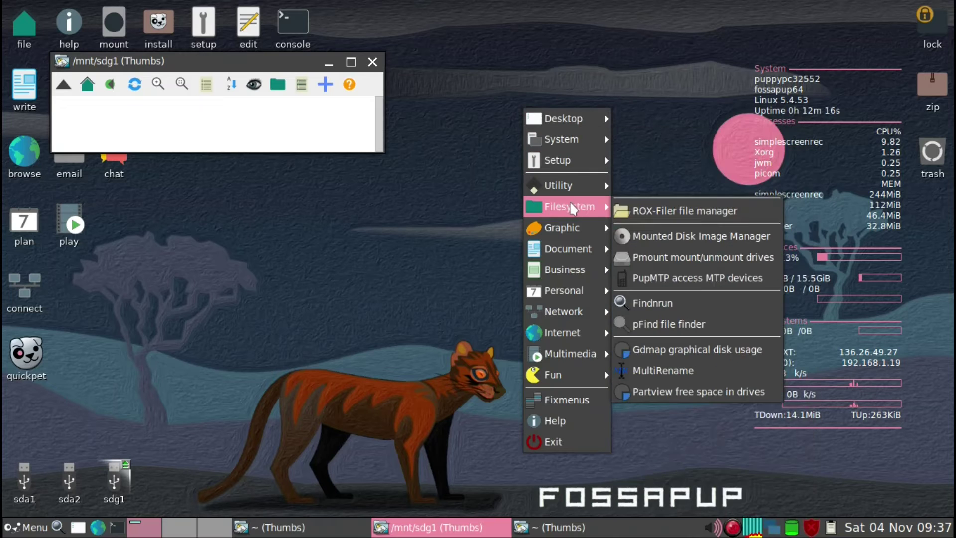
{"action": "mouse_move", "coordinate": [563, 171]}
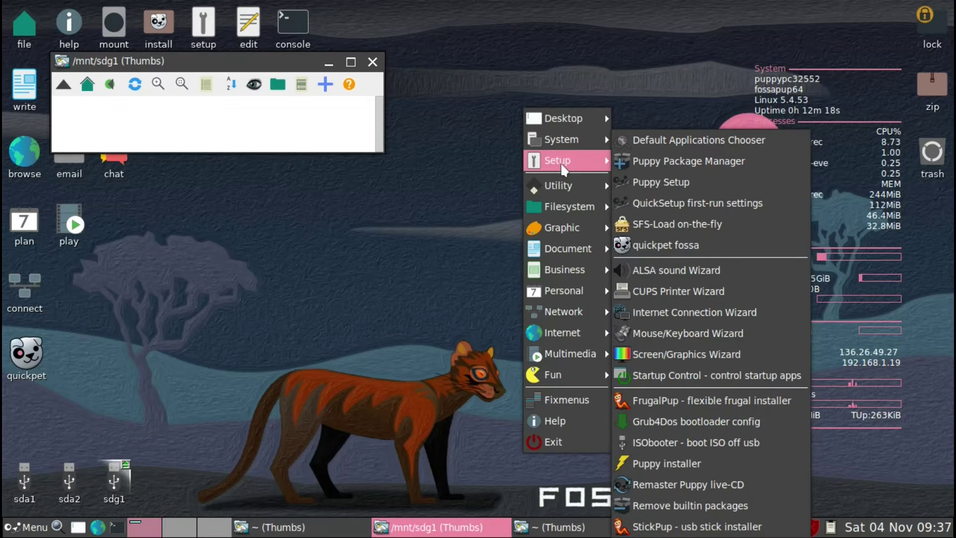
{"action": "mouse_move", "coordinate": [556, 142]}
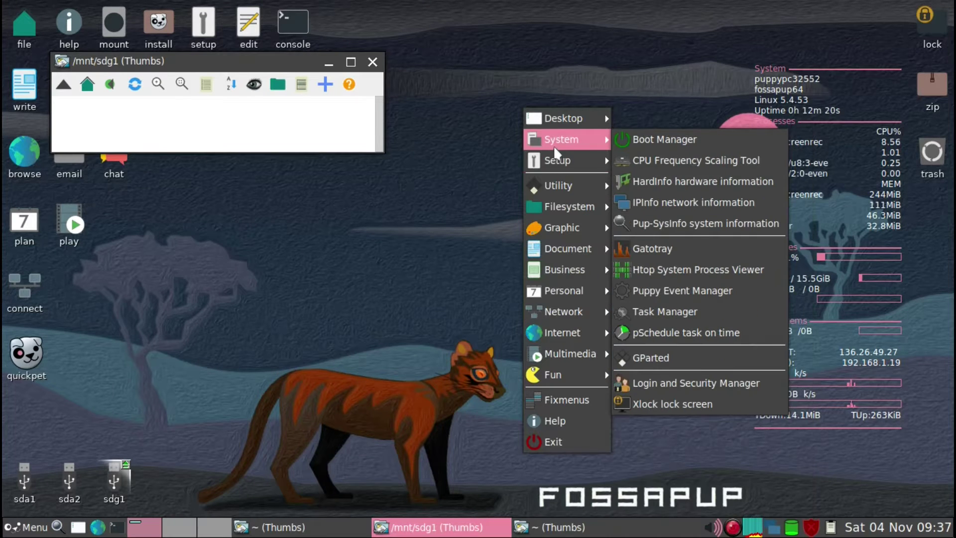
{"action": "left_click", "coordinate": [694, 360]}
{"action": "scroll", "coordinate": [411, 318], "scroll_direction": "down", "scroll_amount": 2}
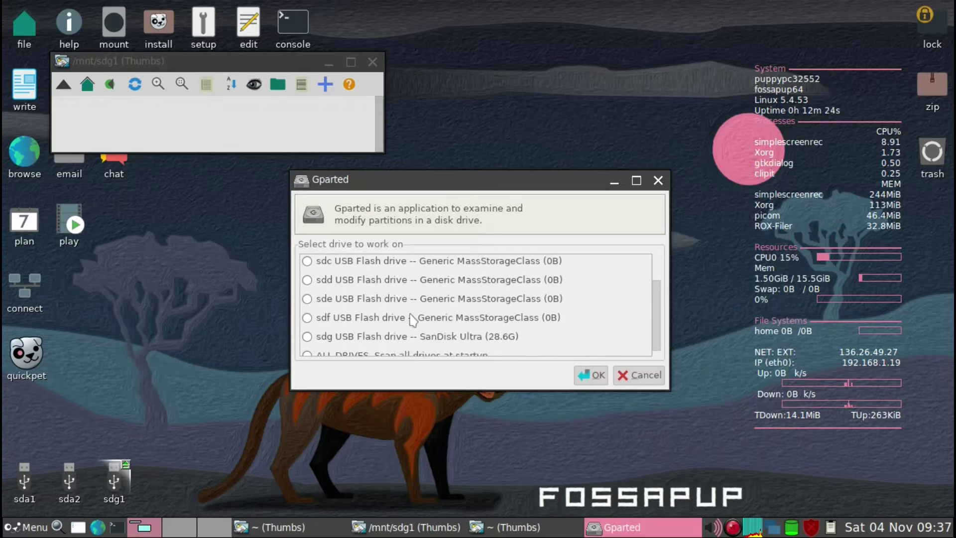
{"action": "scroll", "coordinate": [408, 321], "scroll_direction": "down", "scroll_amount": 1}
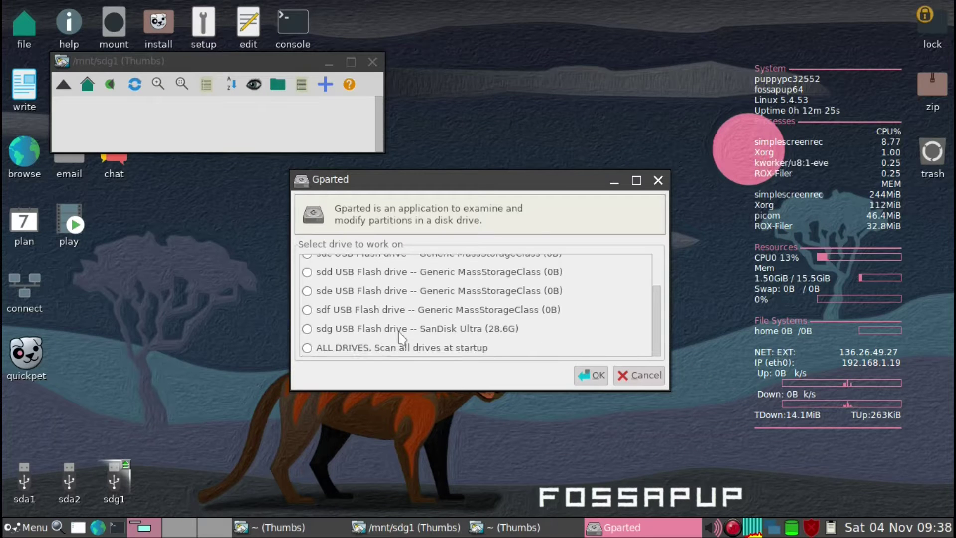
{"action": "left_click", "coordinate": [308, 329]}
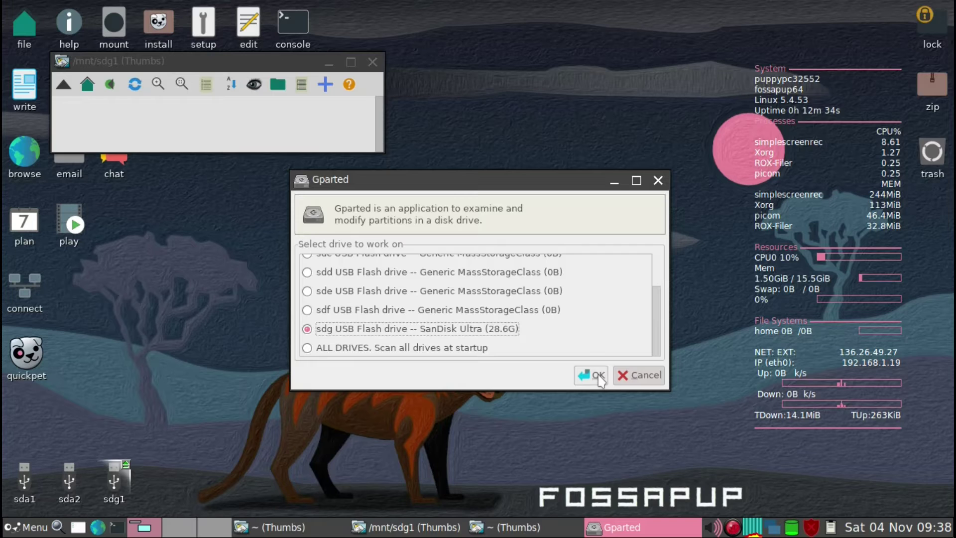
Confirm working on the sdg drive and move the GParted window to the right
{"action": "left_click", "coordinate": [598, 377]}
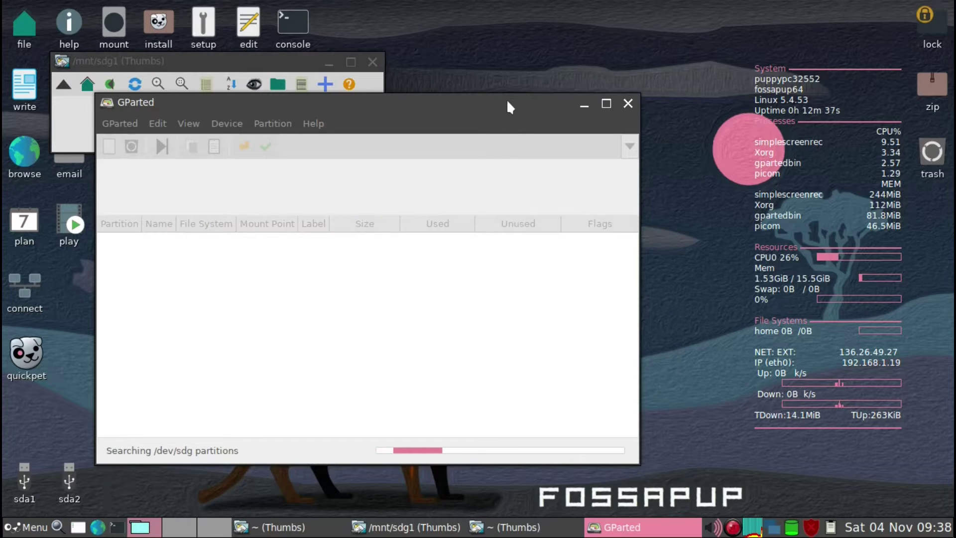
{"action": "left_click_drag", "start_coordinate": [506, 100], "coordinate": [629, 99]}
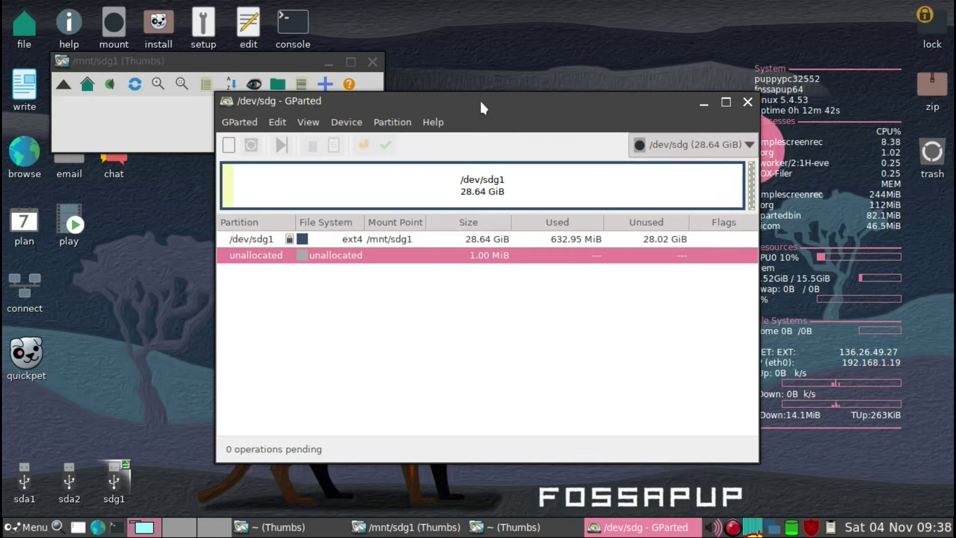
{"action": "left_click_drag", "start_coordinate": [479, 99], "coordinate": [529, 99]}
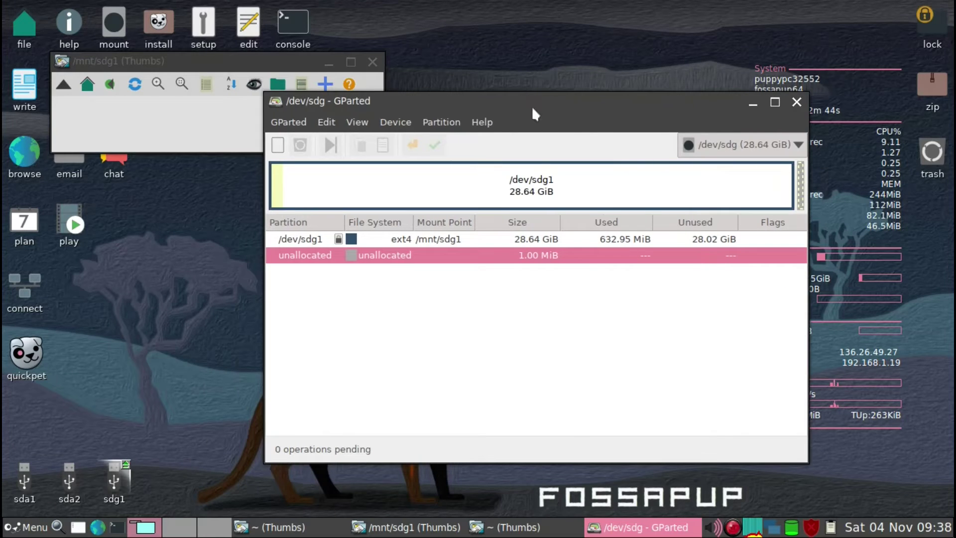
Try creating a partition table on sdg, dismiss the warning, and unmount sdg1
{"action": "left_click", "coordinate": [546, 191]}
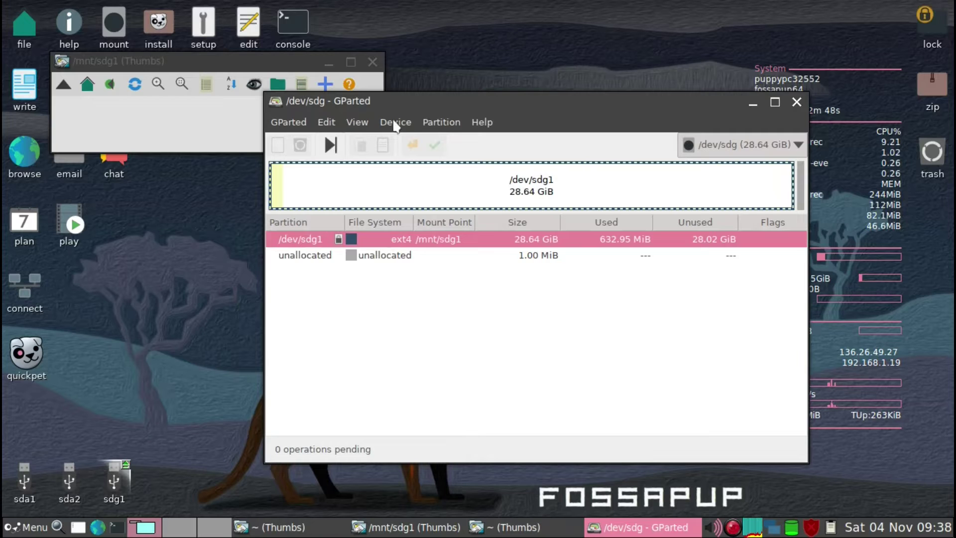
{"action": "left_click", "coordinate": [410, 129]}
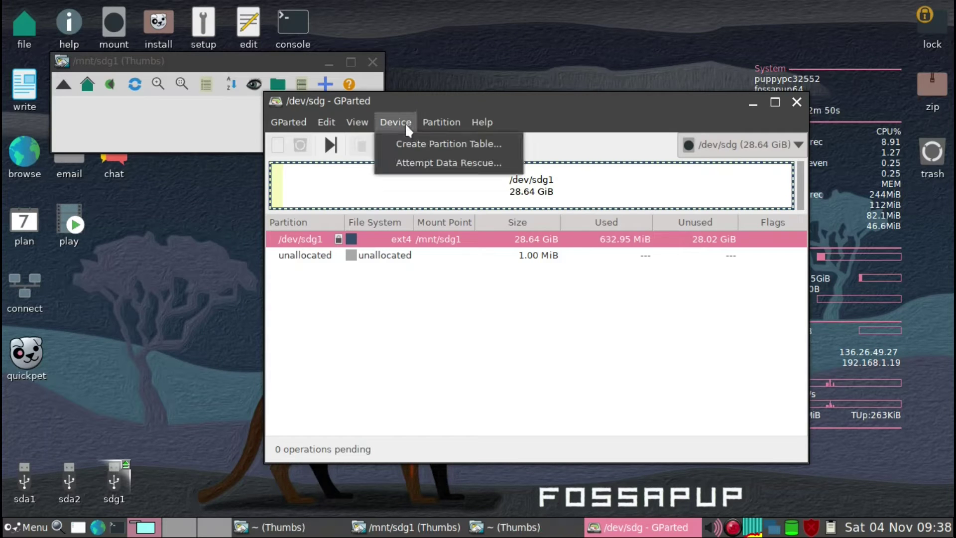
{"action": "left_click", "coordinate": [414, 146]}
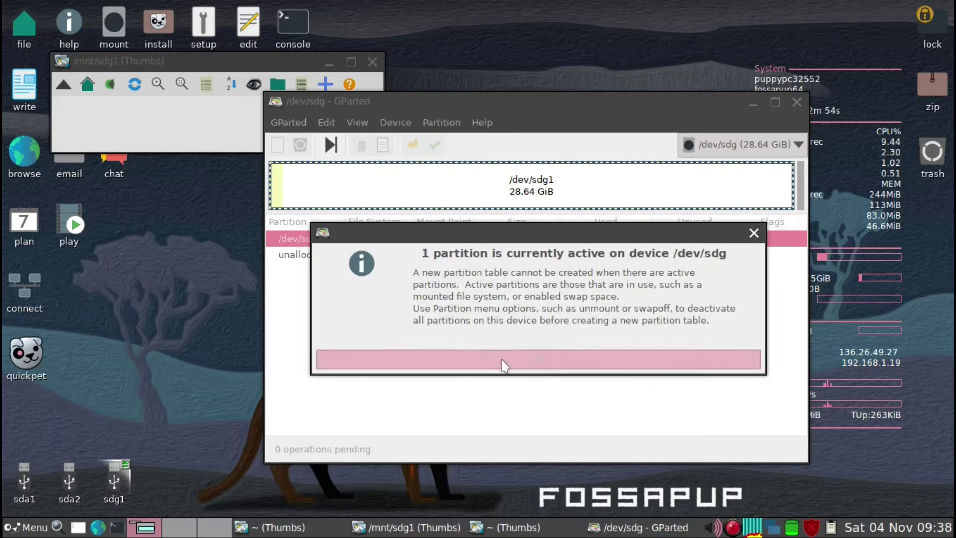
{"action": "left_click", "coordinate": [504, 363]}
{"action": "right_click", "coordinate": [490, 188]}
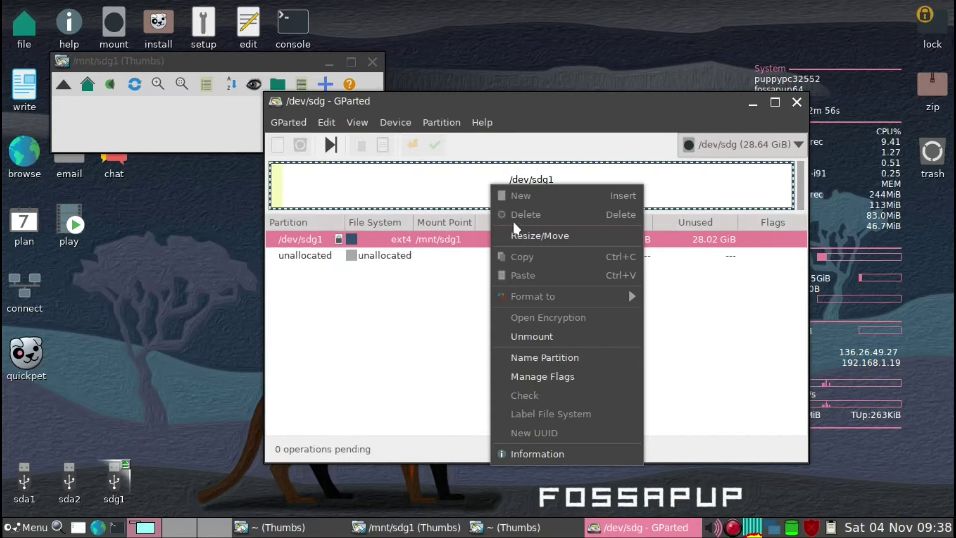
{"action": "left_click", "coordinate": [538, 336]}
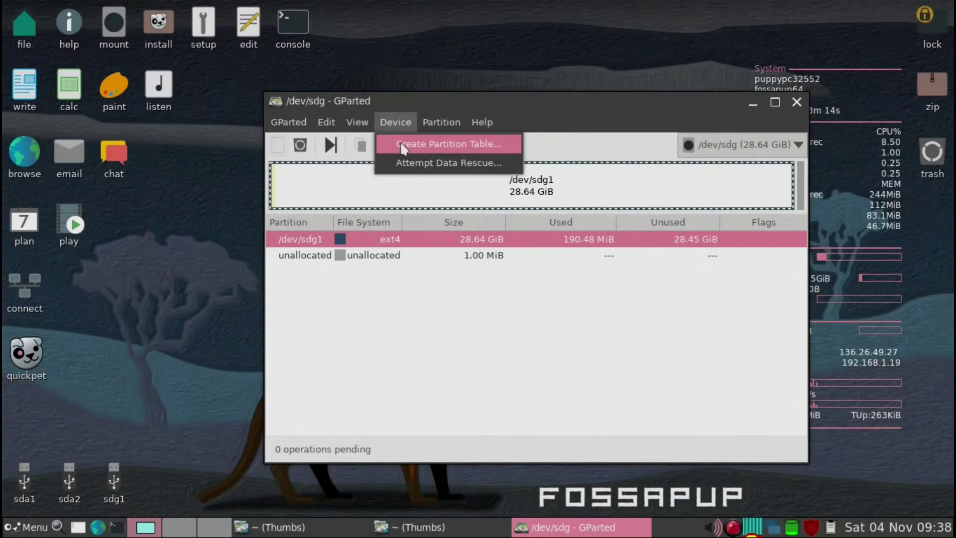
Choose gpt as the new partition table type for /dev/sdg
{"action": "left_click", "coordinate": [402, 149]}
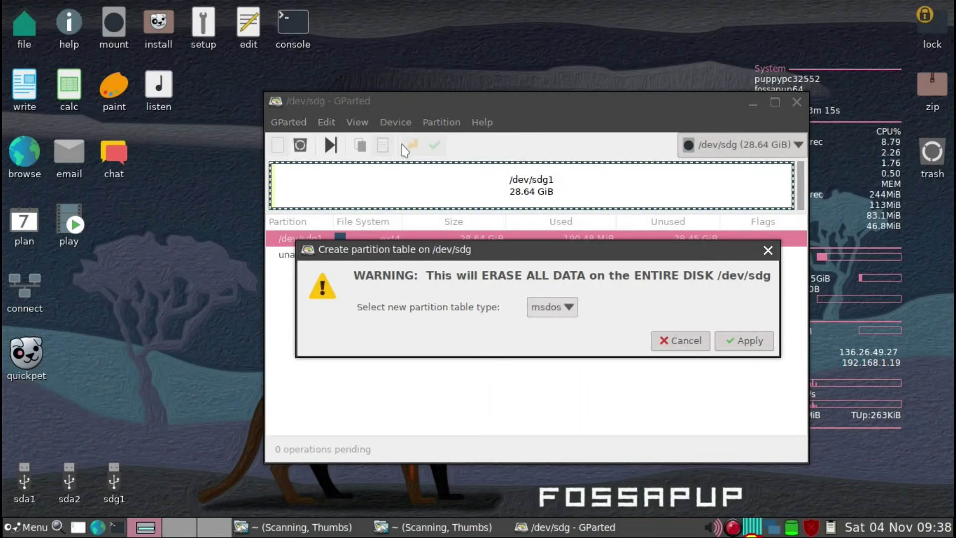
{"action": "left_click", "coordinate": [571, 307]}
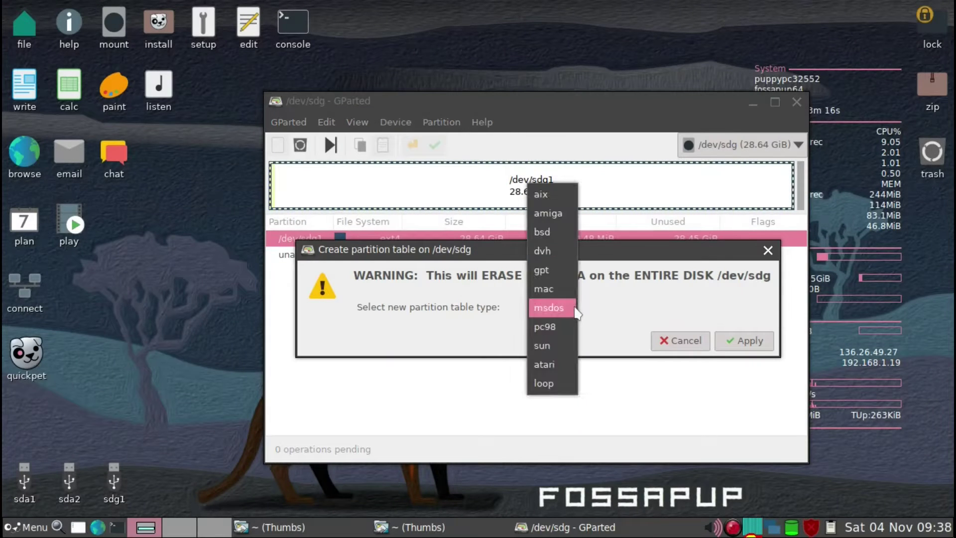
{"action": "left_click", "coordinate": [554, 275]}
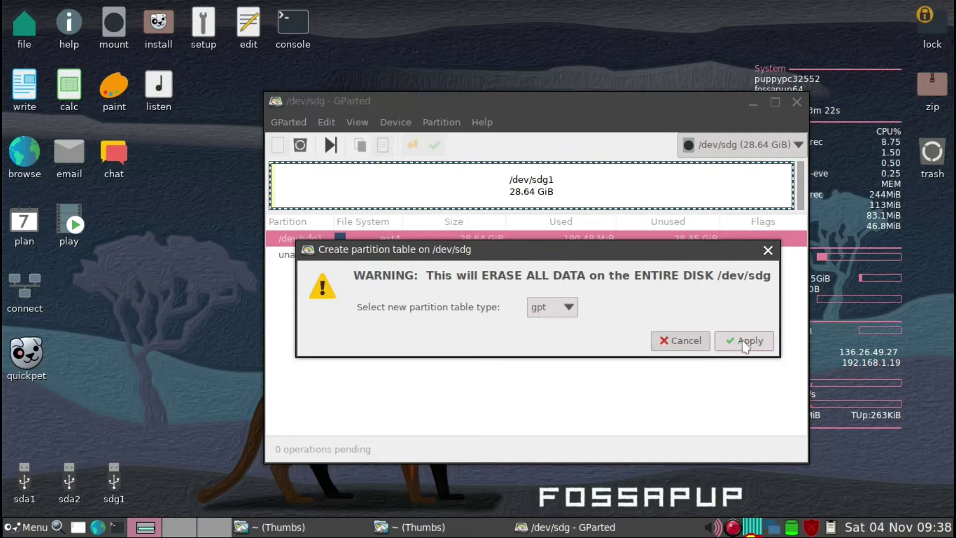
Apply the gpt table to /dev/sdg and start a 200 MiB partition in the unallocated space
{"action": "left_click", "coordinate": [745, 342]}
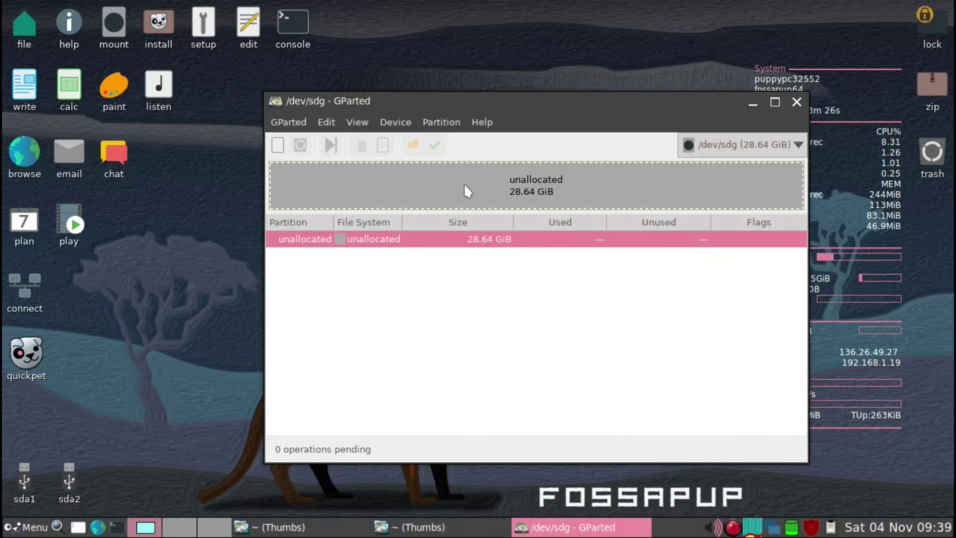
{"action": "right_click", "coordinate": [393, 187]}
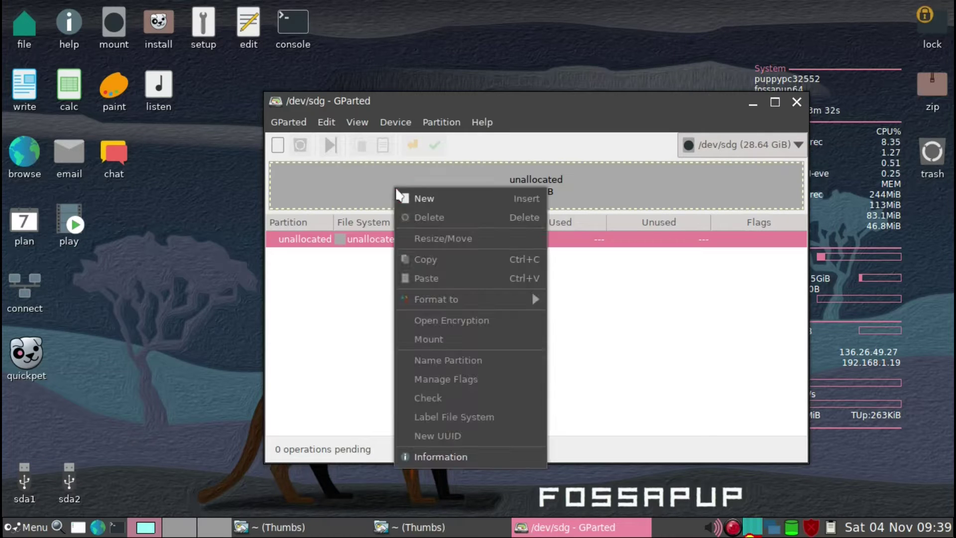
{"action": "left_click", "coordinate": [406, 200]}
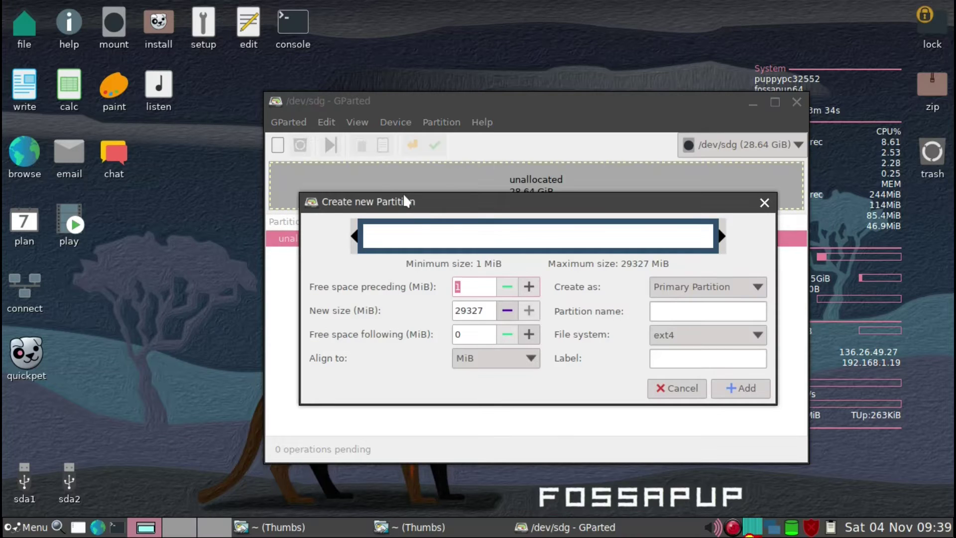
{"action": "double_click", "coordinate": [488, 310]}
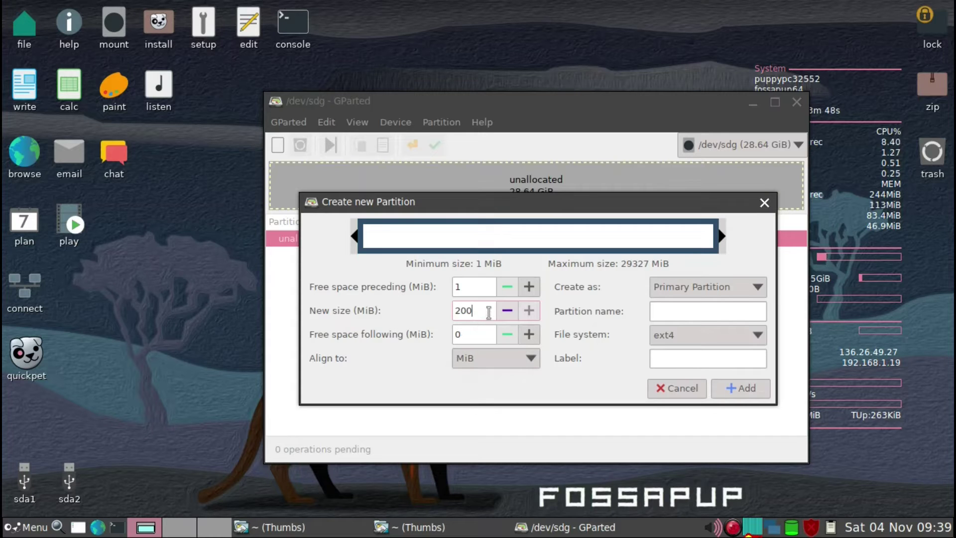
Make the new partition fat32, label it EFI, and queue it
{"action": "left_click", "coordinate": [688, 341]}
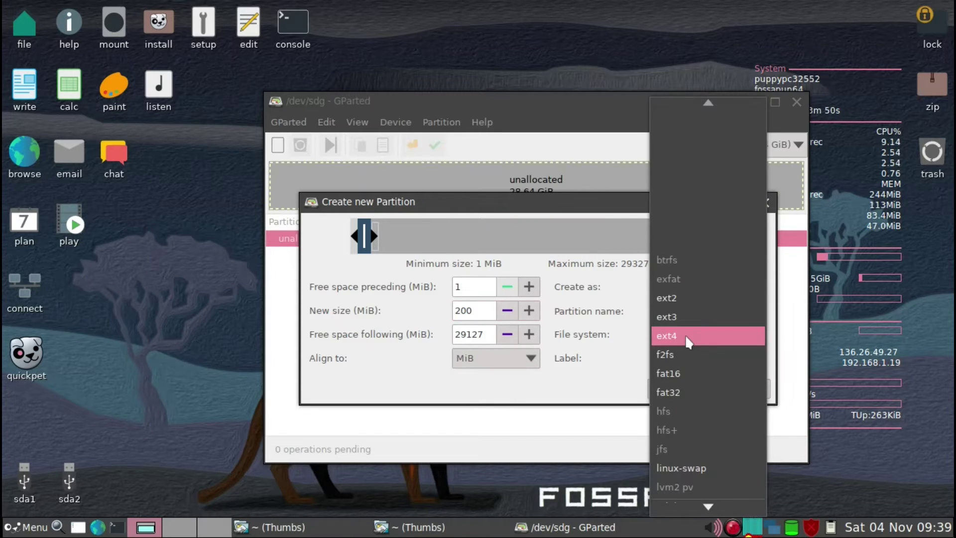
{"action": "left_click", "coordinate": [696, 394]}
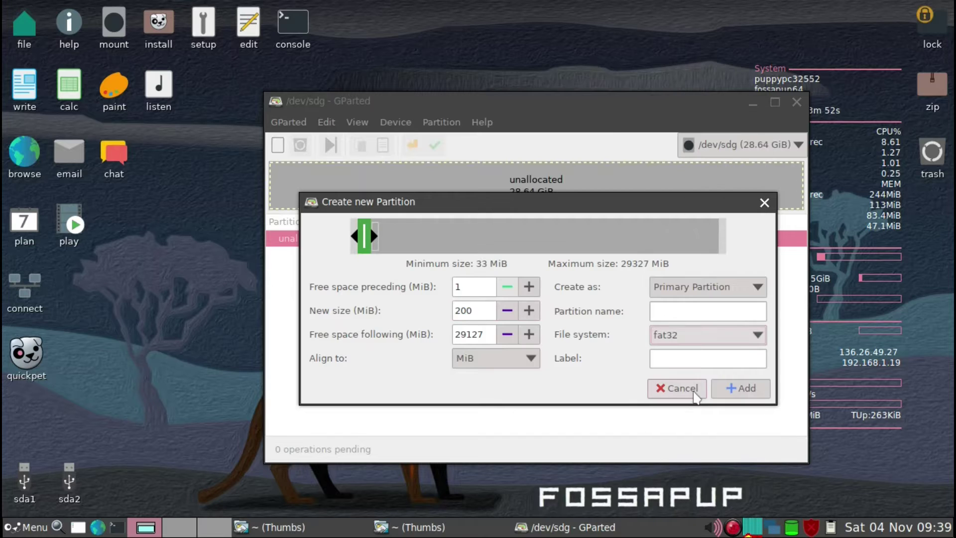
{"action": "left_click", "coordinate": [732, 335]}
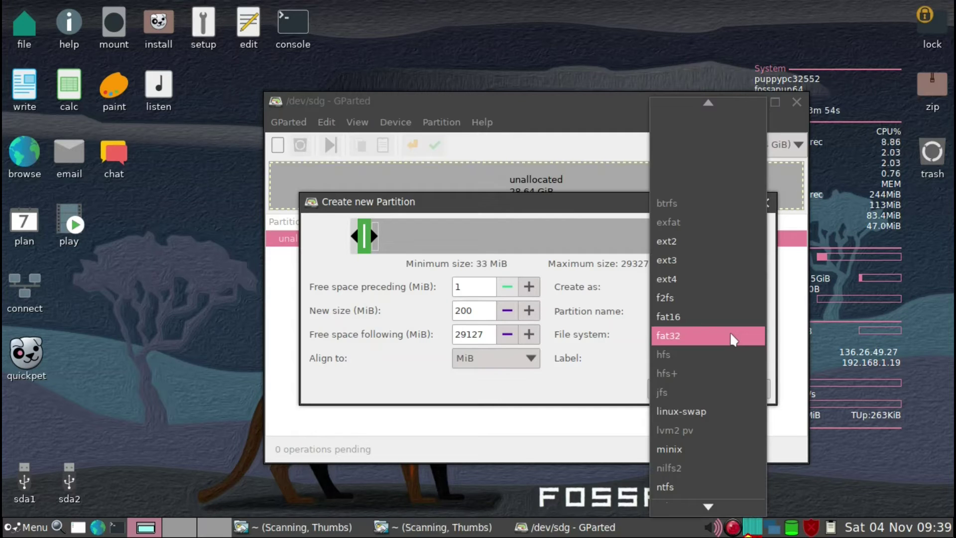
{"action": "mouse_move", "coordinate": [727, 508]}
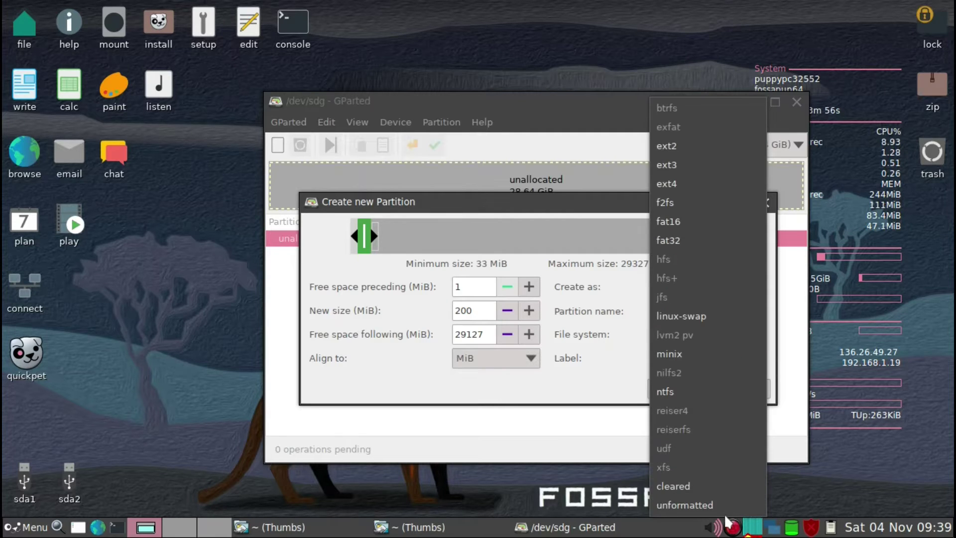
{"action": "left_click", "coordinate": [683, 238]}
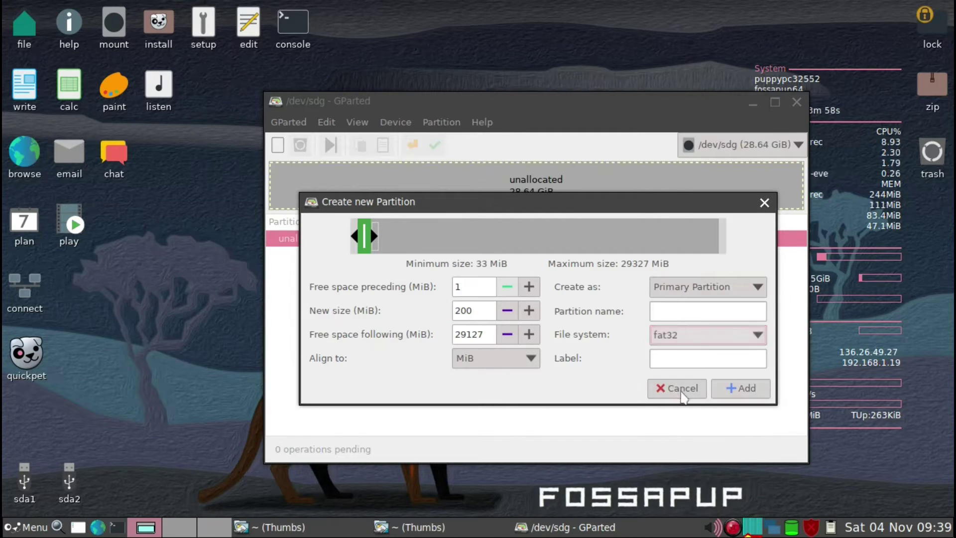
{"action": "left_click", "coordinate": [667, 361]}
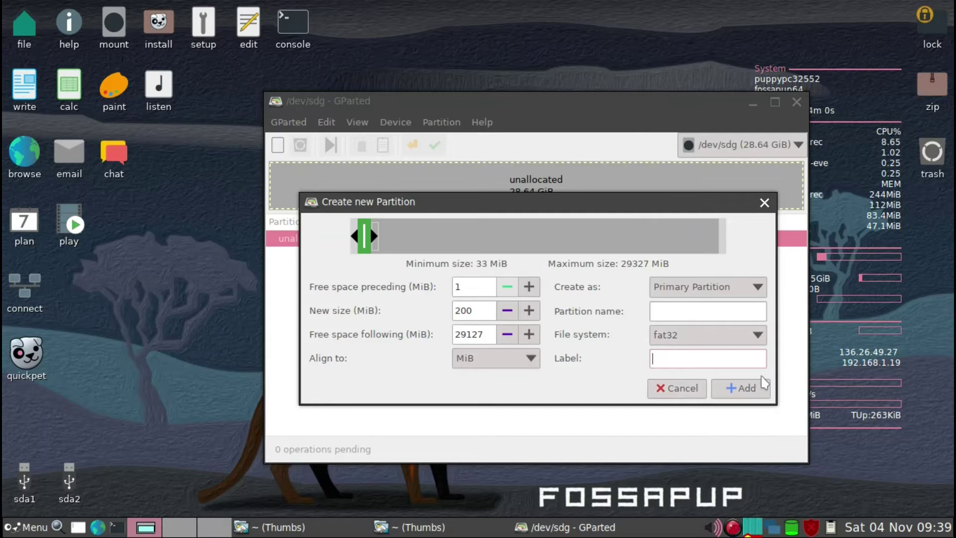
{"action": "type", "text": "EFI"}
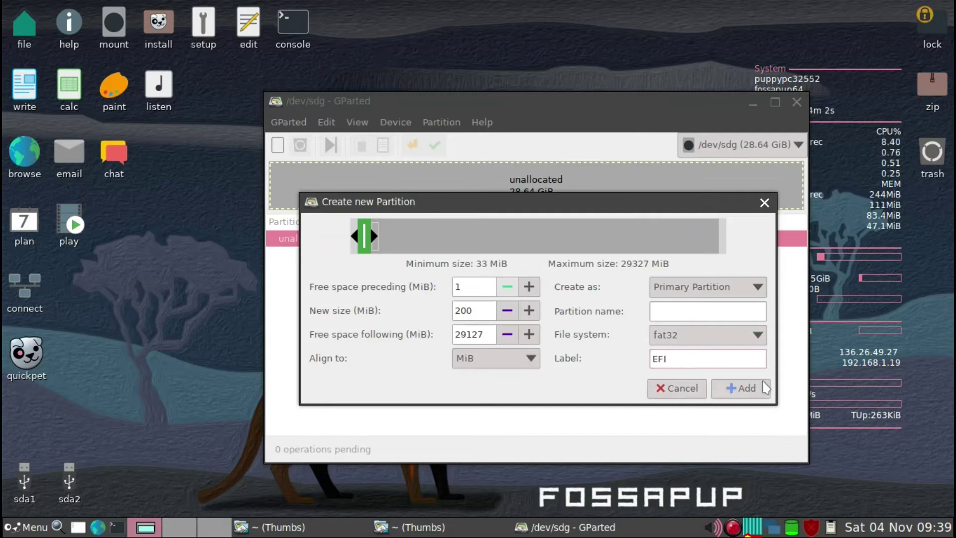
{"action": "left_click", "coordinate": [757, 389]}
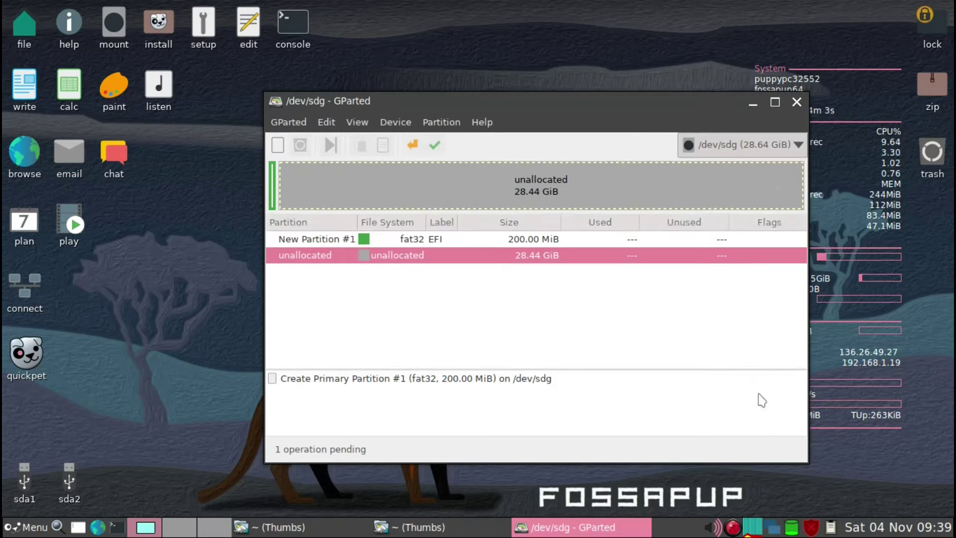
Create a 4000 MiB primary ext4 partition labelled pups, leaving 24.54 GiB unallocated after it
{"action": "right_click", "coordinate": [296, 188]}
{"action": "left_click", "coordinate": [324, 200]}
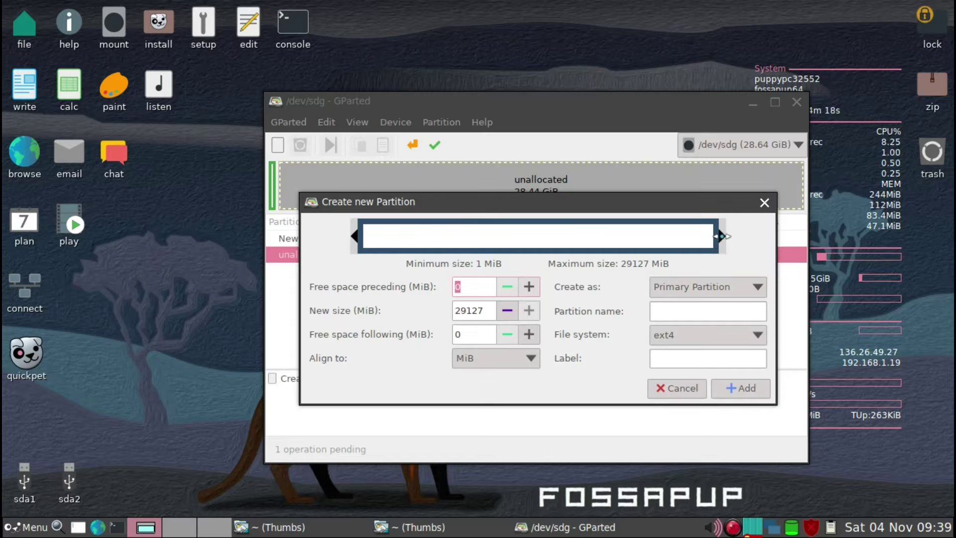
{"action": "left_click_drag", "start_coordinate": [722, 236], "coordinate": [381, 236]}
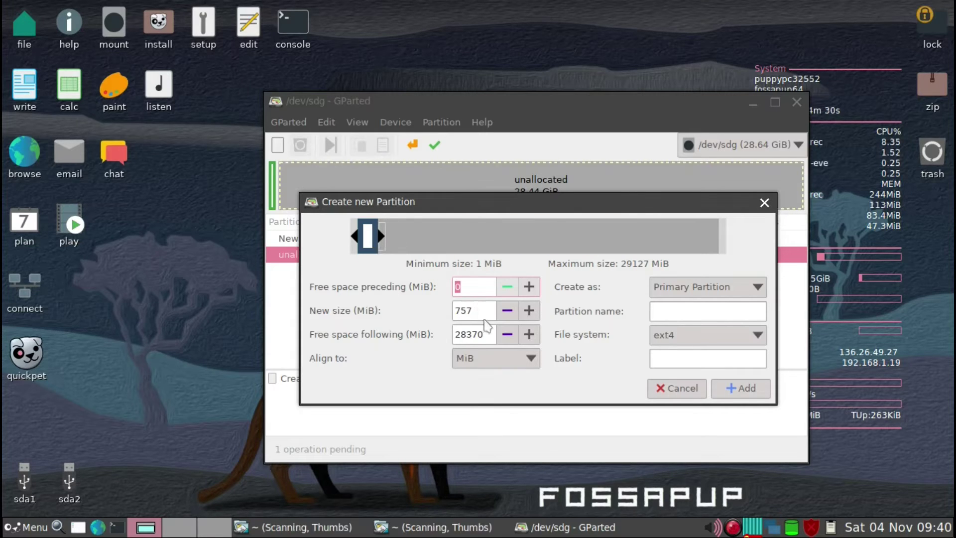
{"action": "key", "text": "Tab"}
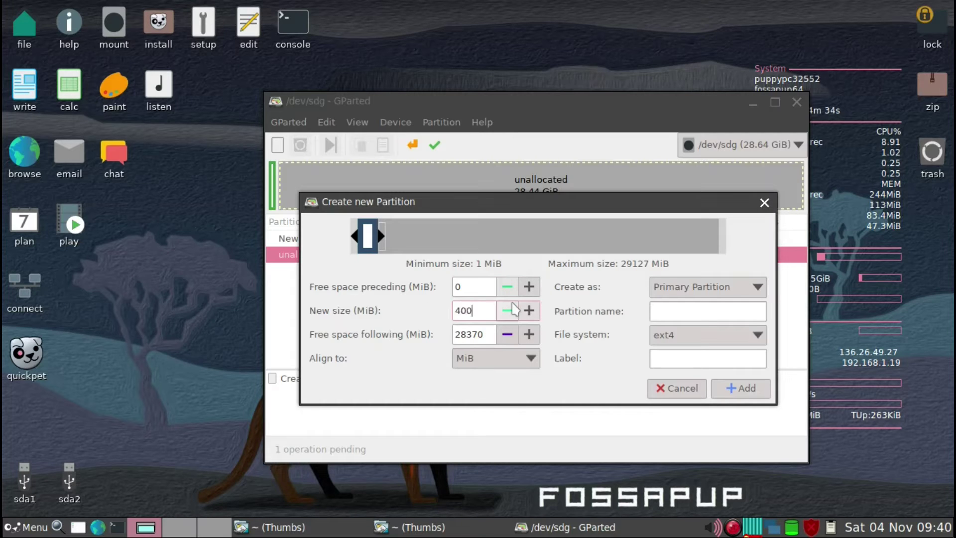
{"action": "type", "text": "4000"}
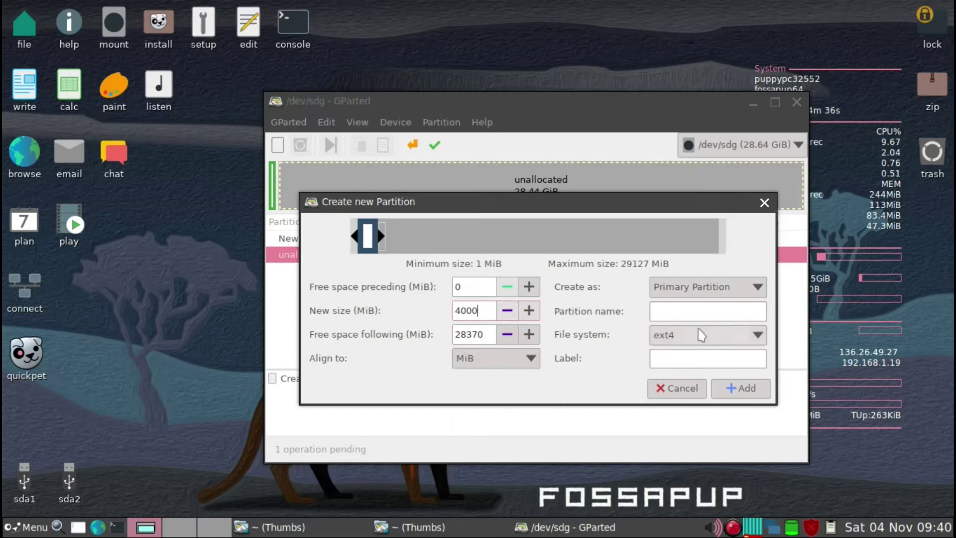
{"action": "left_click", "coordinate": [695, 360]}
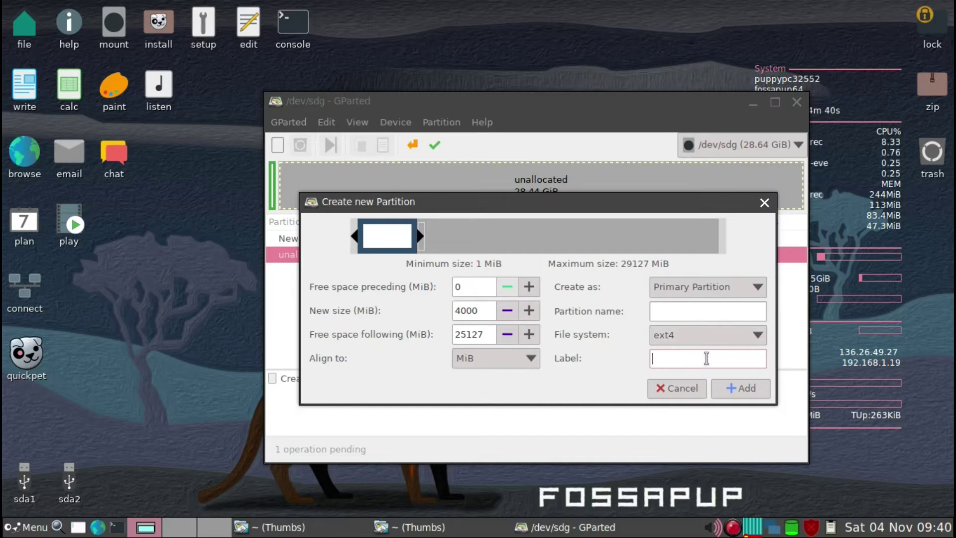
{"action": "type", "text": "pups"}
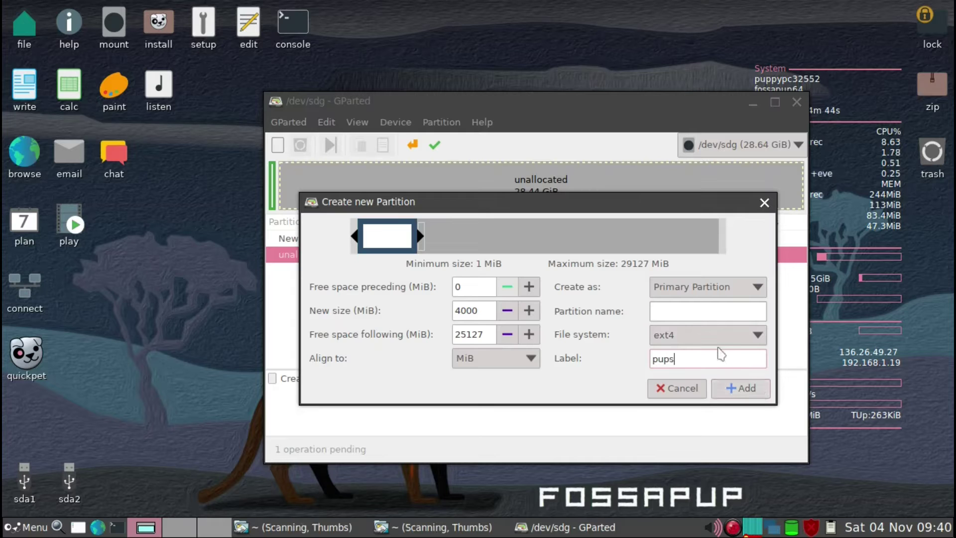
{"action": "left_click", "coordinate": [739, 388]}
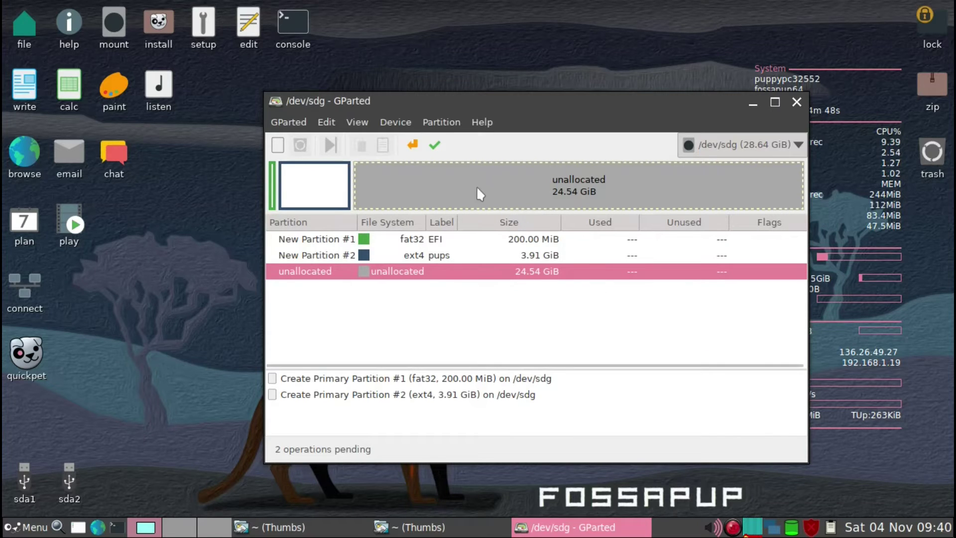
Create a 22.13 GiB ext4 partition labelled SAV, leaving 2.40 GiB unallocated at the end
{"action": "right_click", "coordinate": [477, 187]}
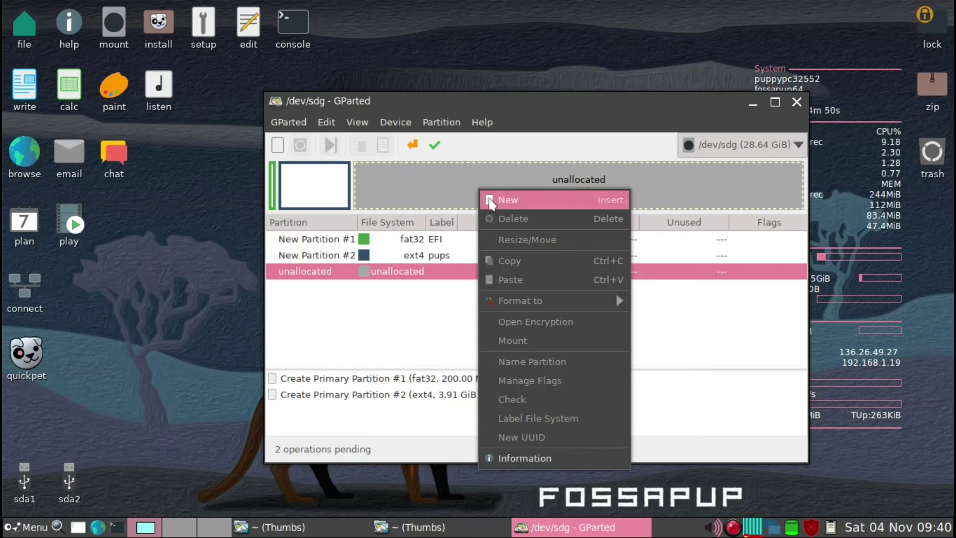
{"action": "left_click", "coordinate": [490, 200]}
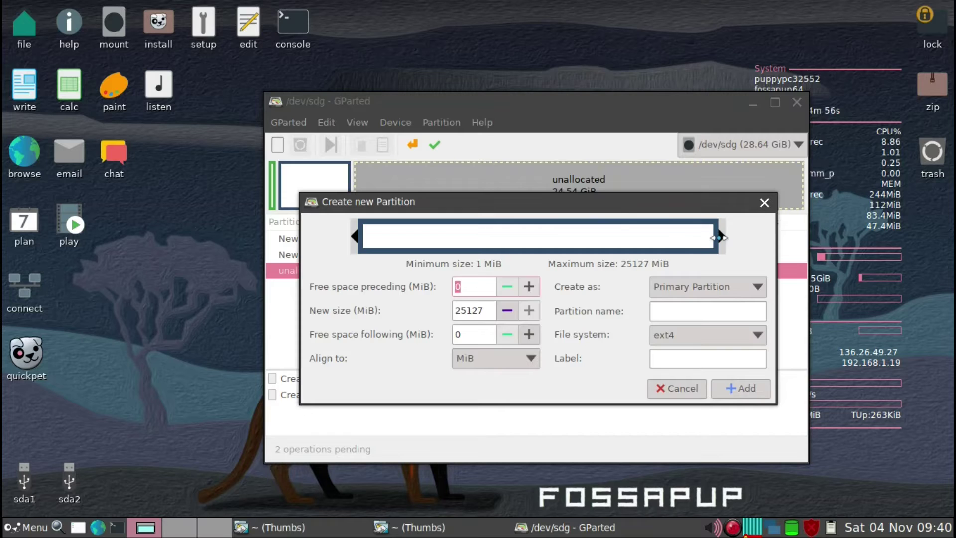
{"action": "left_click_drag", "start_coordinate": [719, 237], "coordinate": [672, 243]}
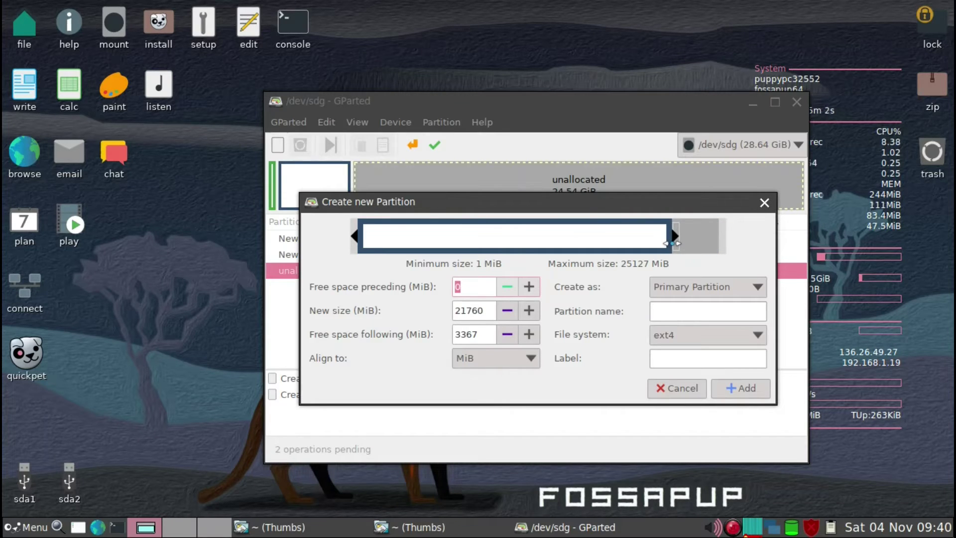
{"action": "mouse_move", "coordinate": [672, 243]}
{"action": "left_mouse_down"}
{"action": "mouse_move", "coordinate": [694, 240]}
{"action": "mouse_move", "coordinate": [685, 242]}
{"action": "left_mouse_up"}
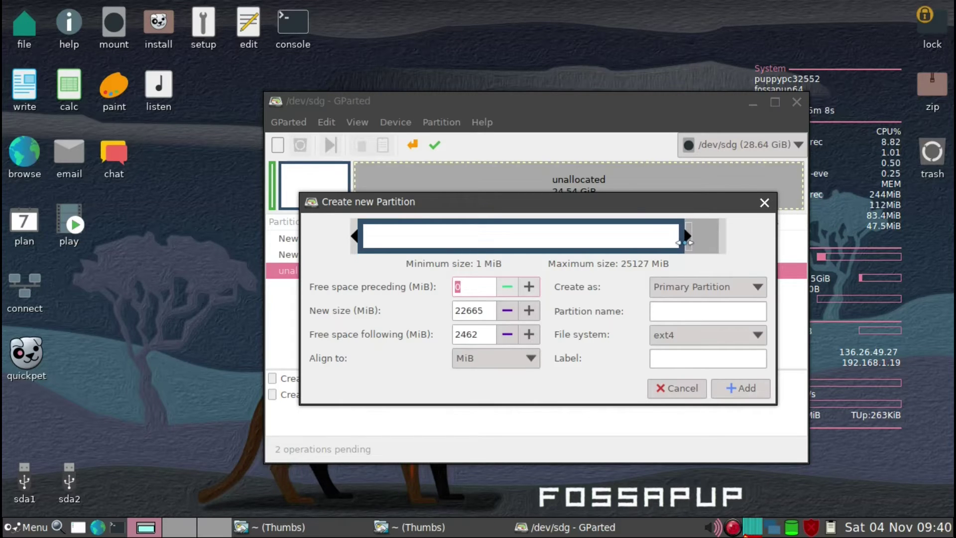
{"action": "left_click_drag", "start_coordinate": [643, 204], "coordinate": [578, 256]}
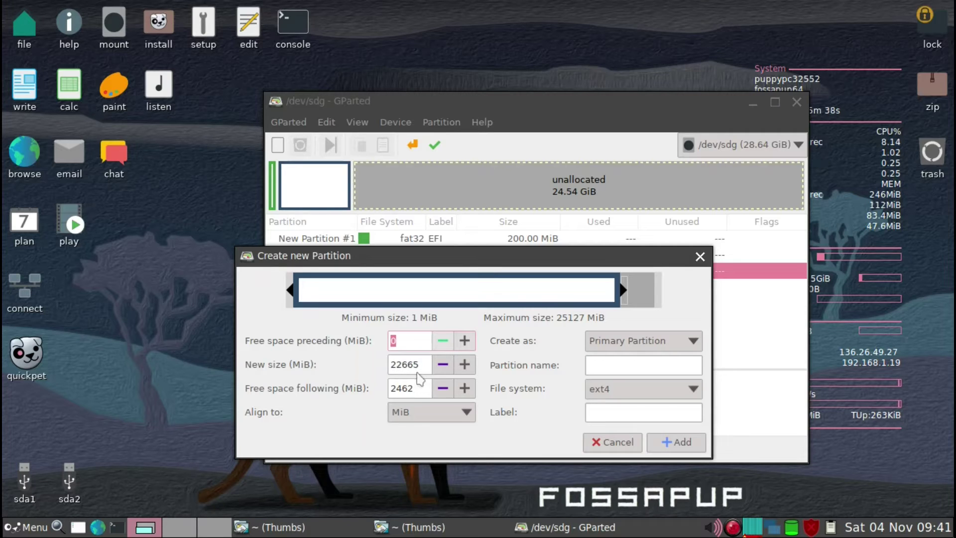
{"action": "left_click", "coordinate": [623, 412]}
{"action": "type", "text": "SAV"}
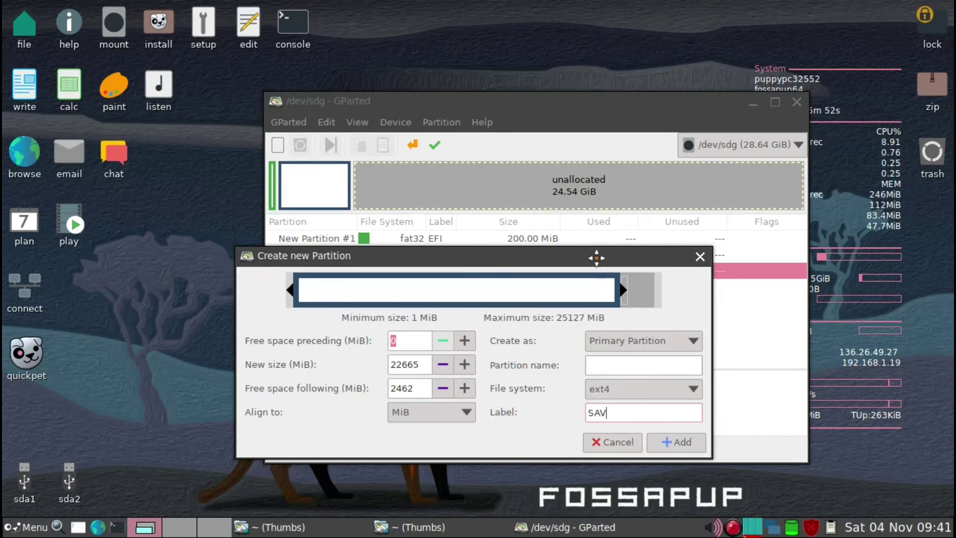
{"action": "left_click_drag", "start_coordinate": [593, 256], "coordinate": [539, 253]}
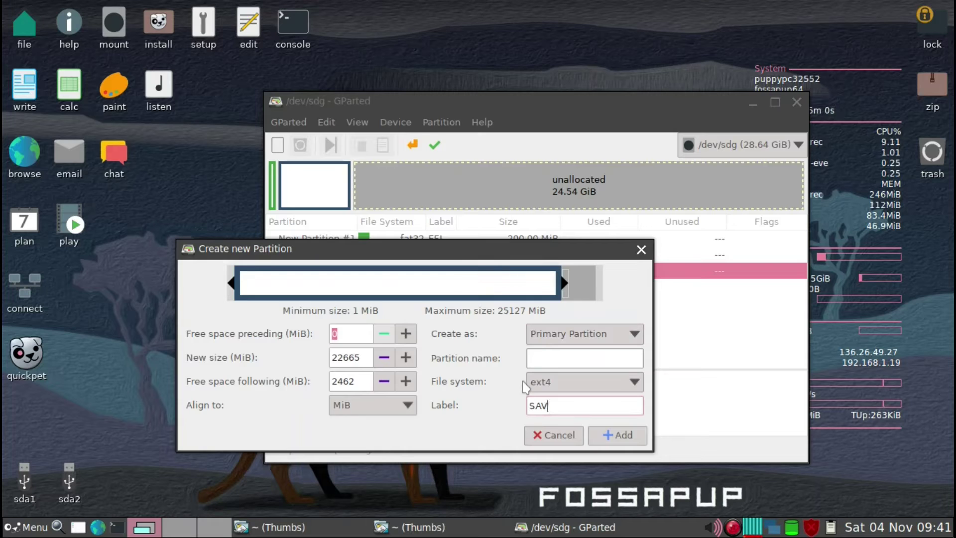
{"action": "left_click", "coordinate": [609, 441]}
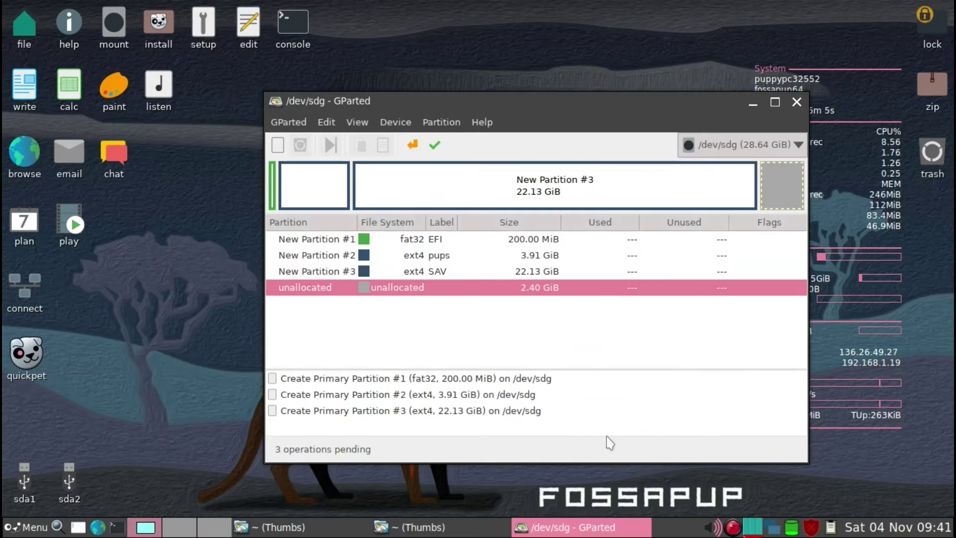
Add a linux-swap partition filling the remaining 2.40 GiB of free space
{"action": "right_click", "coordinate": [793, 201]}
{"action": "left_click", "coordinate": [802, 207]}
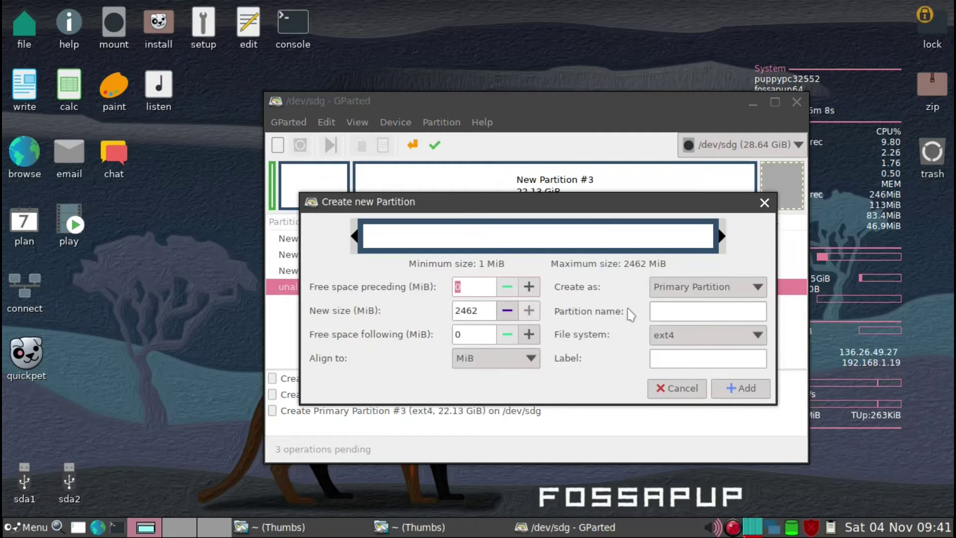
{"action": "left_click", "coordinate": [678, 341]}
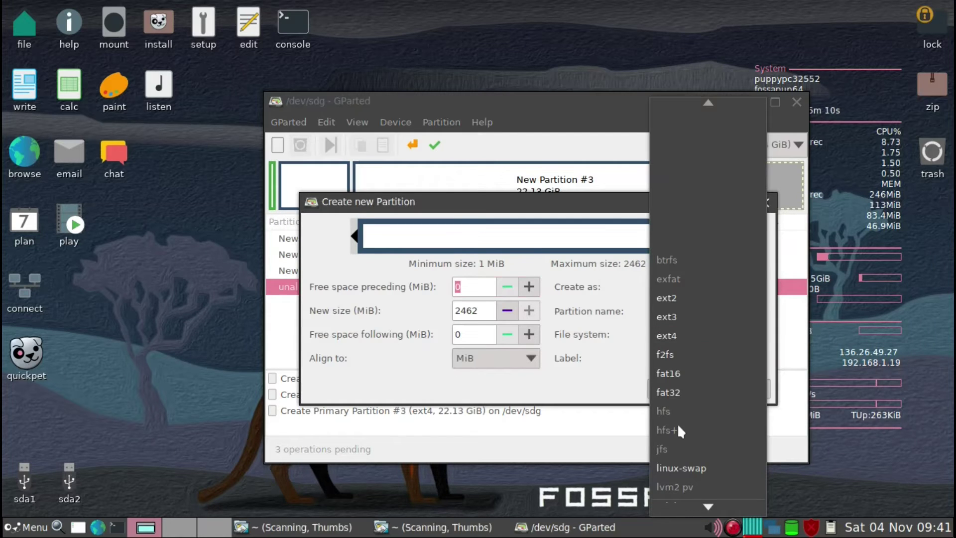
{"action": "left_click", "coordinate": [690, 468]}
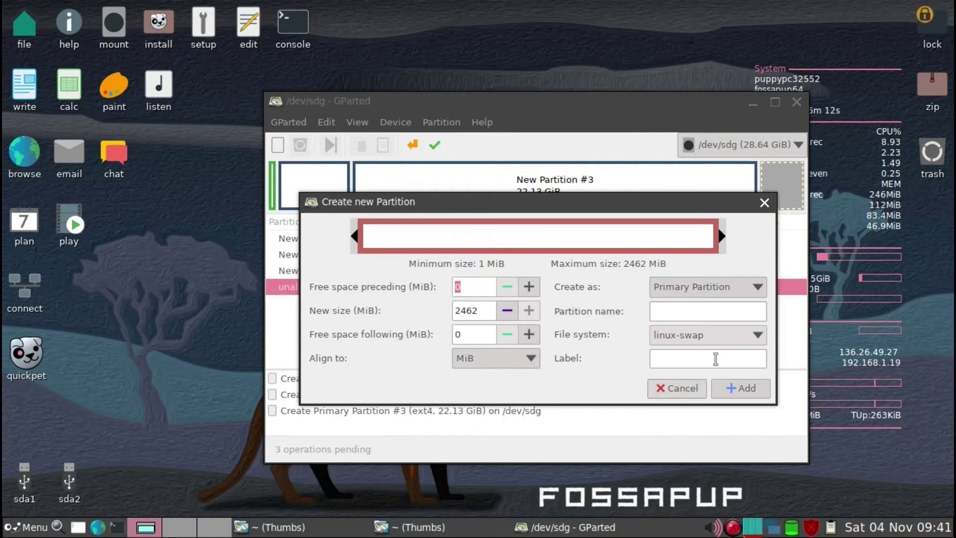
{"action": "left_click", "coordinate": [740, 388]}
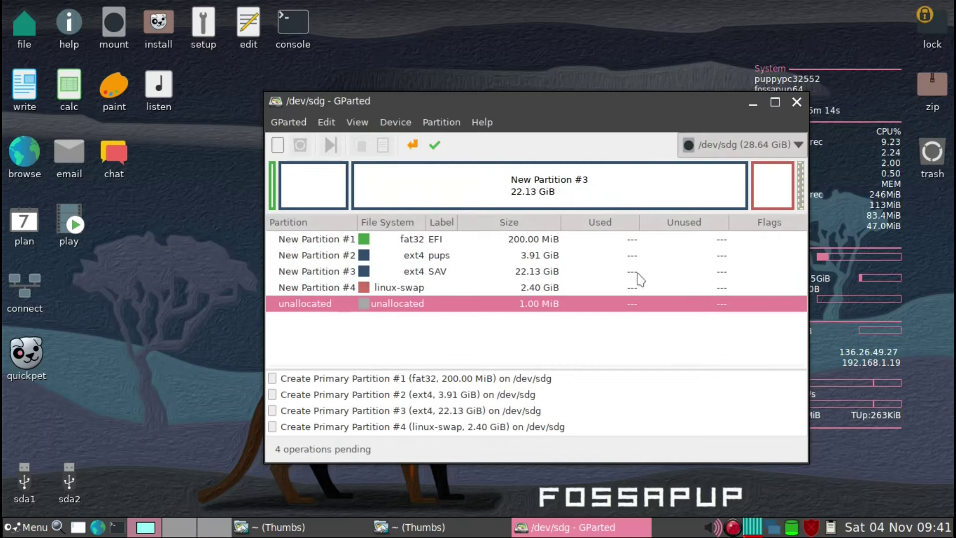
Apply all four pending partition operations to /dev/sdg
{"action": "left_click", "coordinate": [433, 147]}
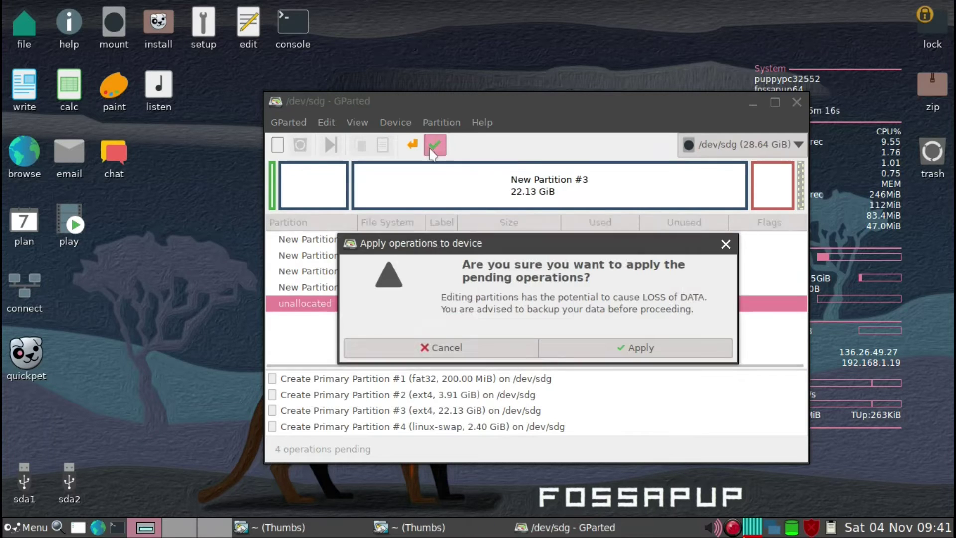
{"action": "left_click", "coordinate": [631, 351]}
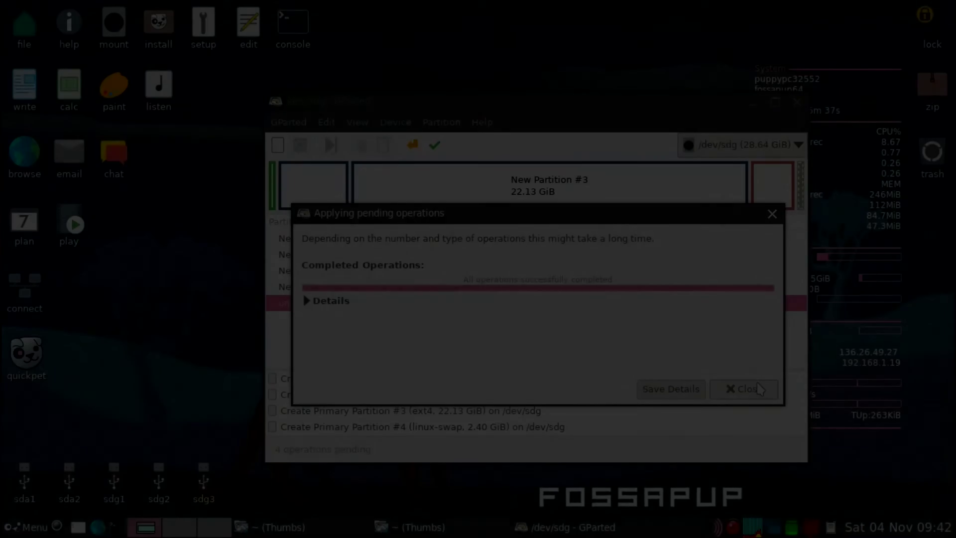
{"action": "left_click", "coordinate": [746, 389]}
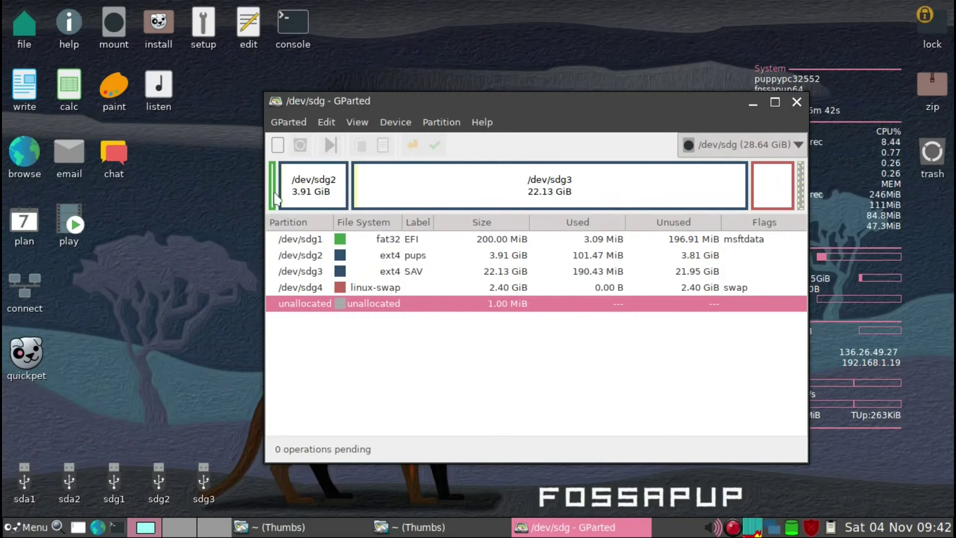
Turn on the esp and boot flags for the /dev/sdg1 EFI partition
{"action": "right_click", "coordinate": [273, 199]}
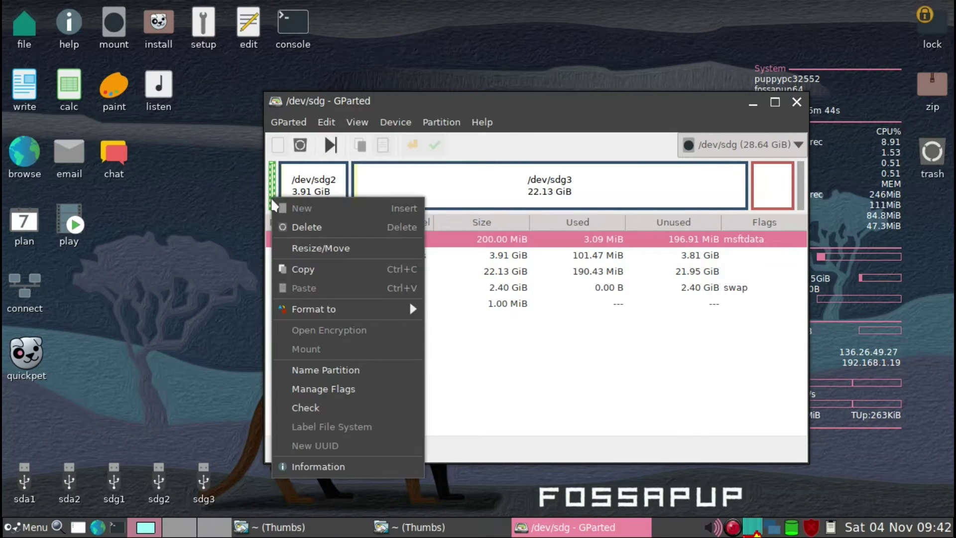
{"action": "left_click", "coordinate": [324, 388]}
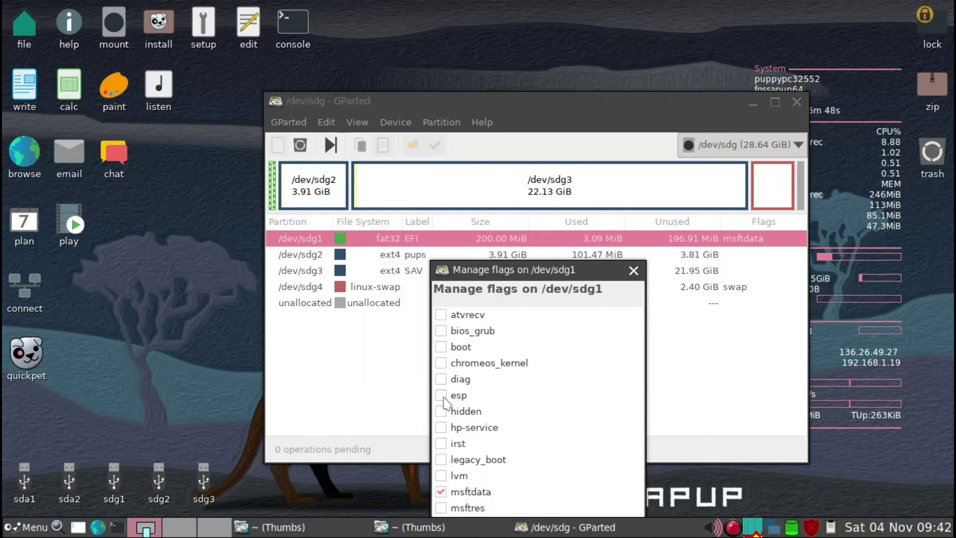
{"action": "left_click", "coordinate": [441, 396]}
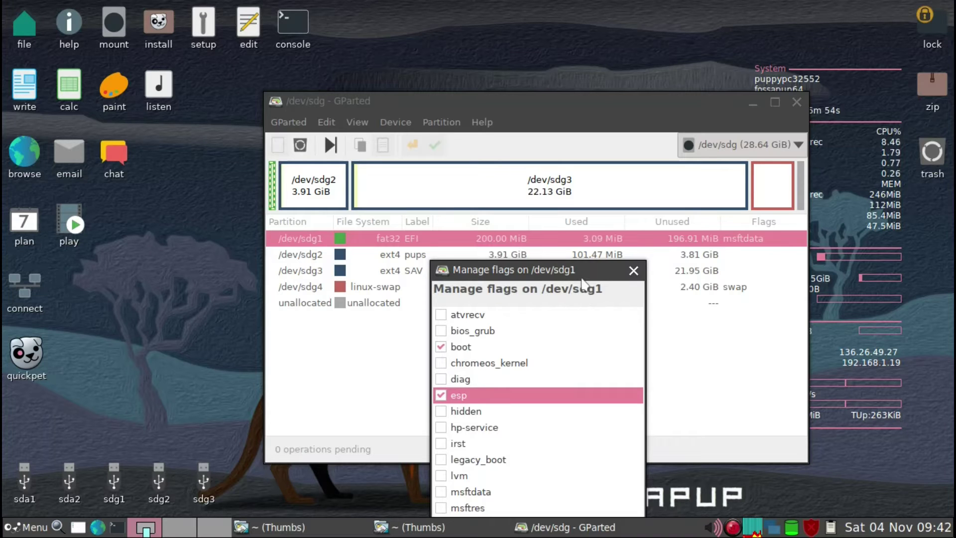
{"action": "left_click_drag", "start_coordinate": [579, 269], "coordinate": [587, 172]}
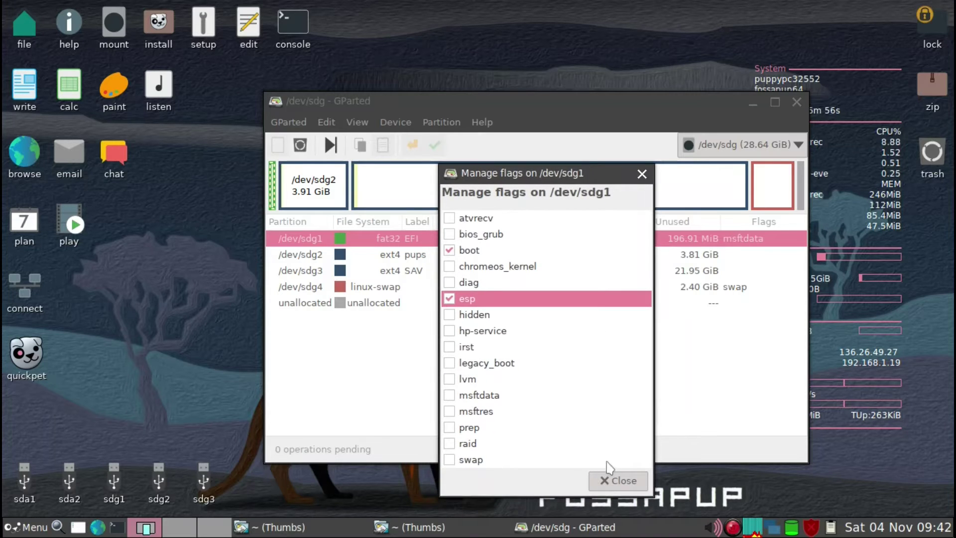
{"action": "left_click", "coordinate": [610, 480]}
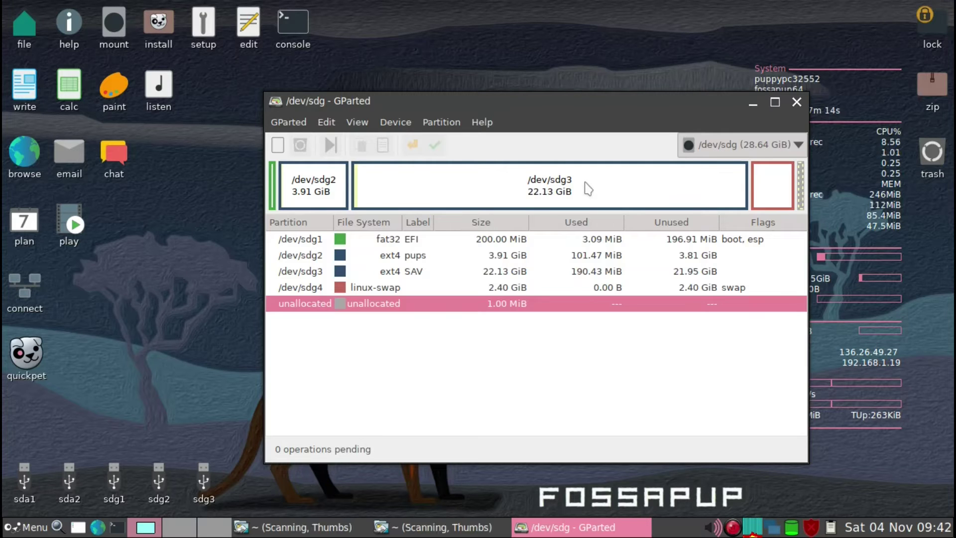
Close GParted, then mount sdg3 from its desktop drive icon and browse it
{"action": "left_click", "coordinate": [795, 103]}
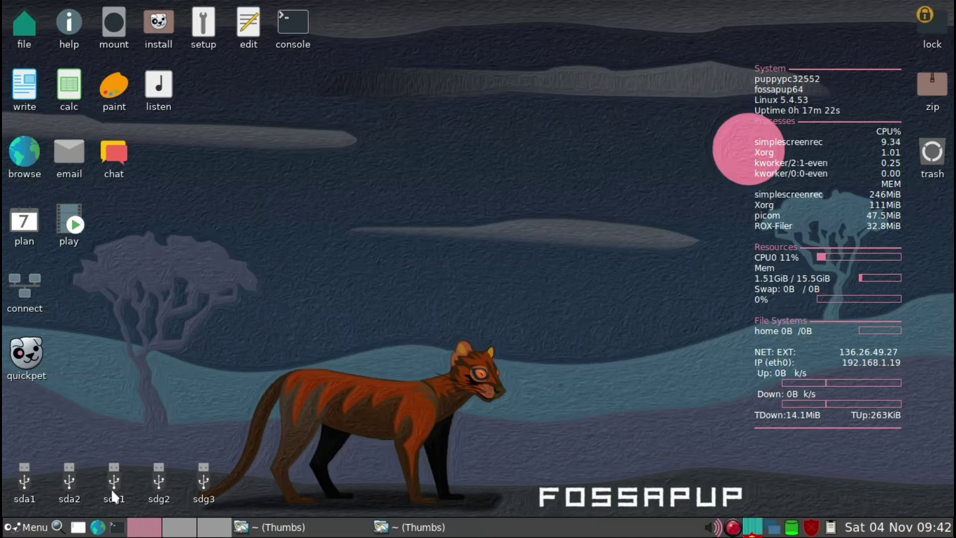
{"action": "mouse_move", "coordinate": [162, 496]}
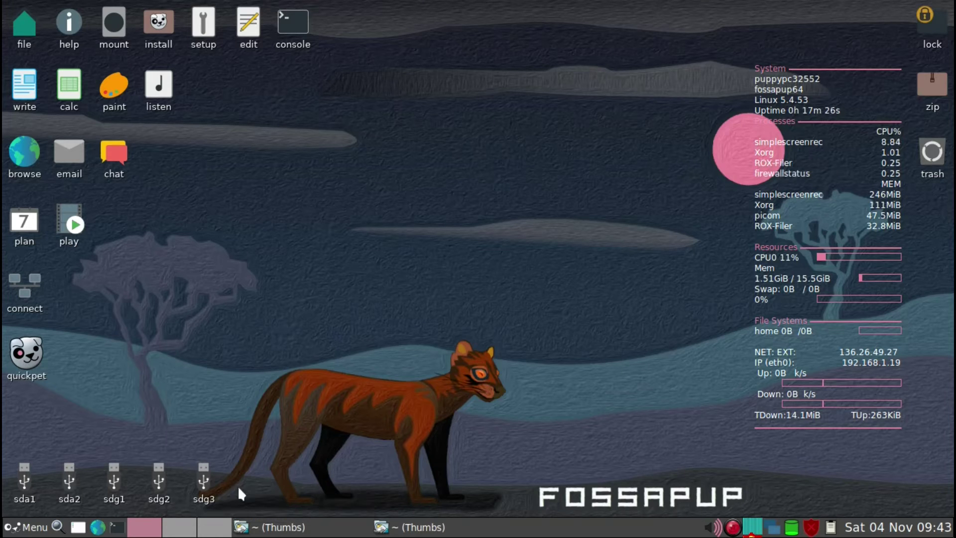
{"action": "mouse_move", "coordinate": [210, 488]}
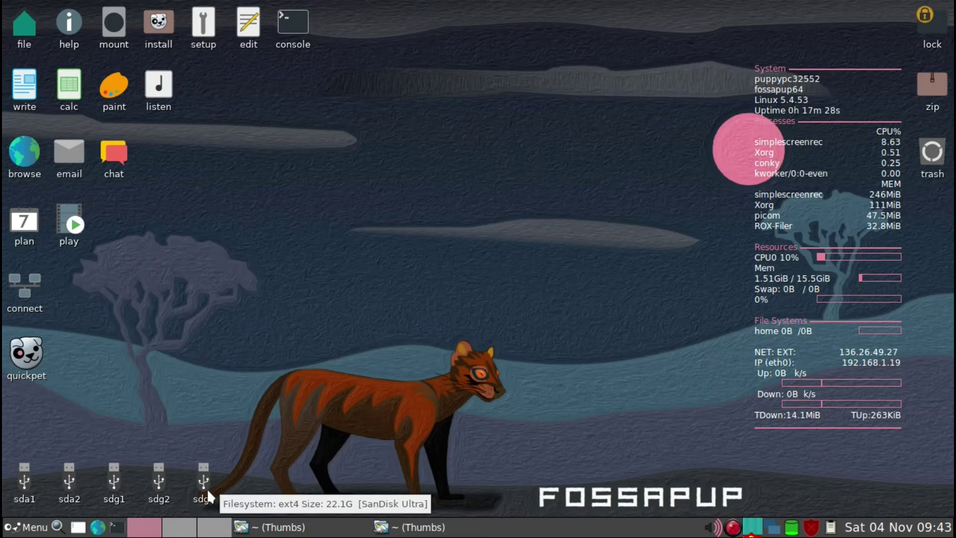
{"action": "left_click", "coordinate": [207, 488]}
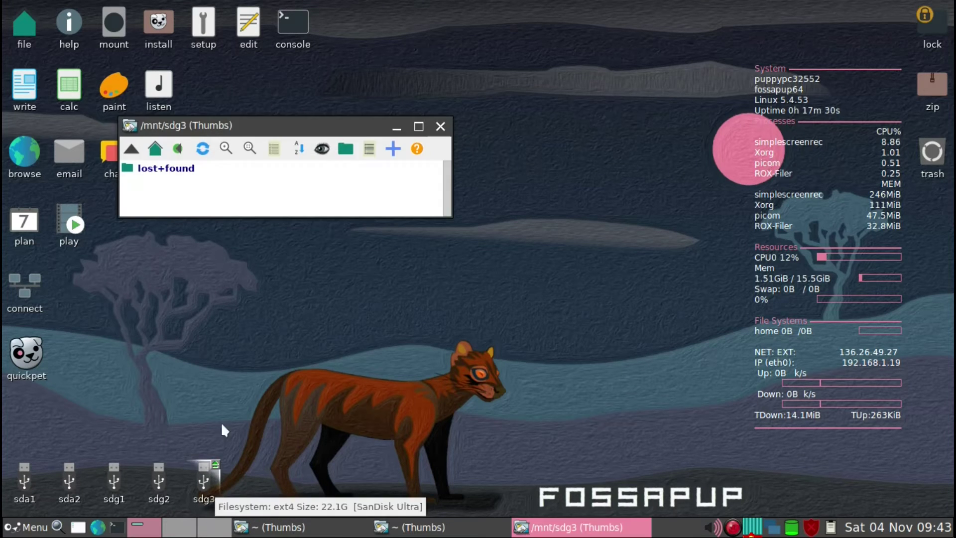
Create a new directory named save at the top level of /mnt/sdg3
{"action": "right_click", "coordinate": [255, 182]}
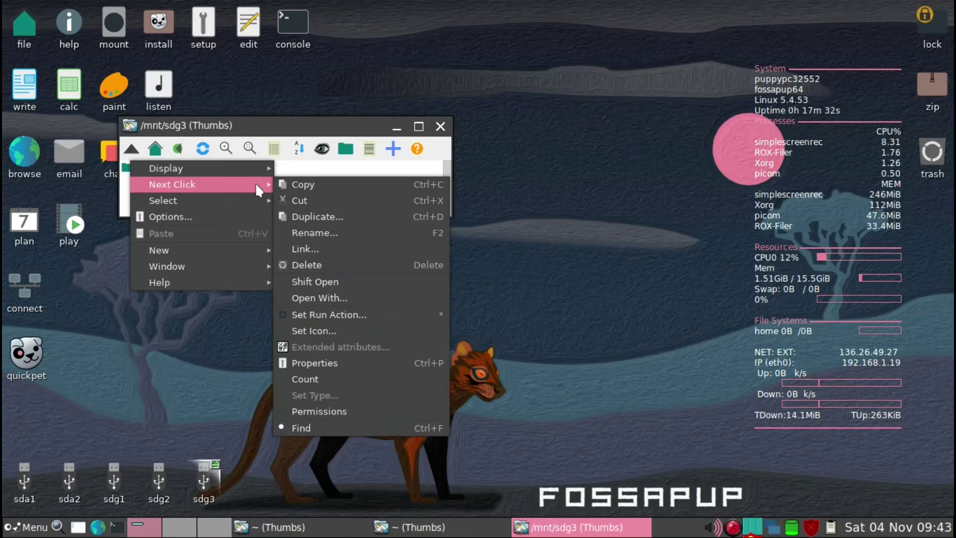
{"action": "mouse_move", "coordinate": [261, 250]}
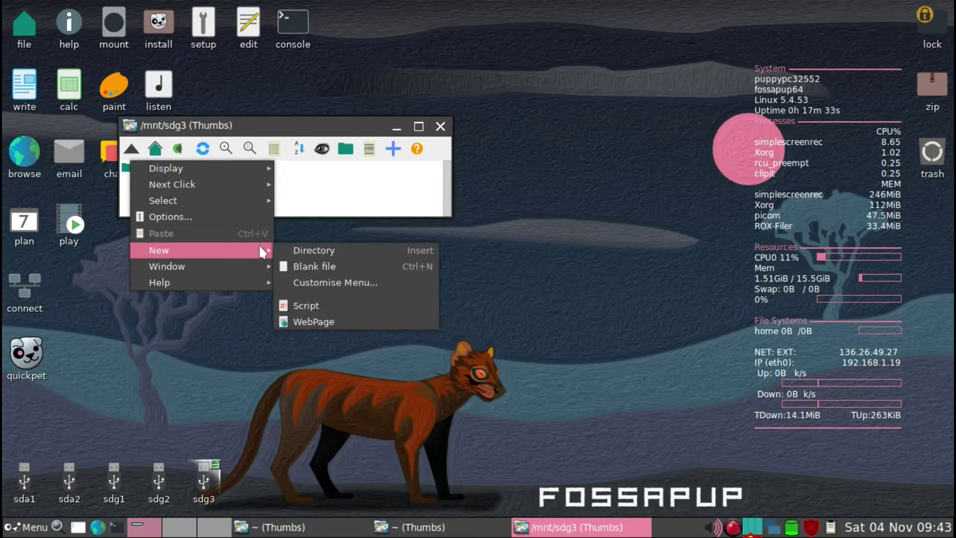
{"action": "left_click", "coordinate": [318, 251]}
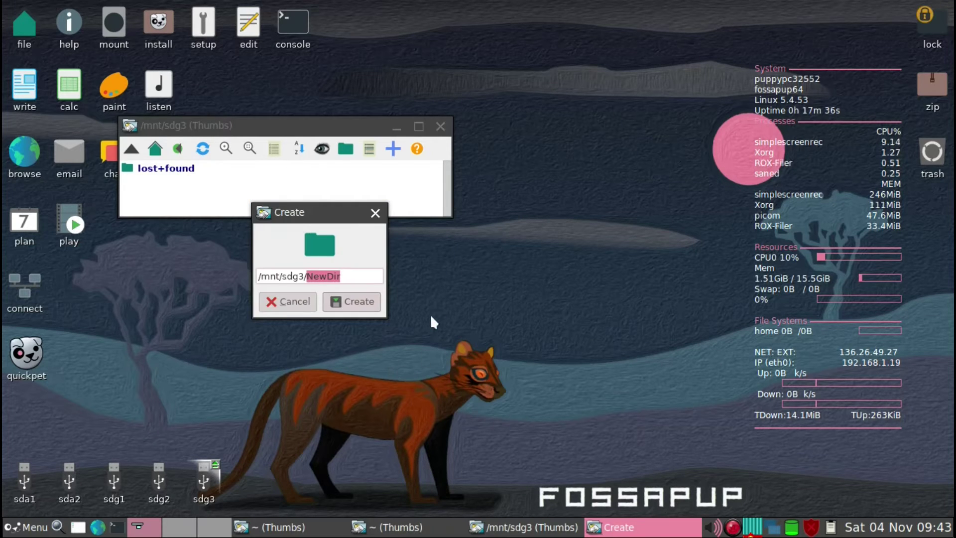
{"action": "type", "text": "save"}
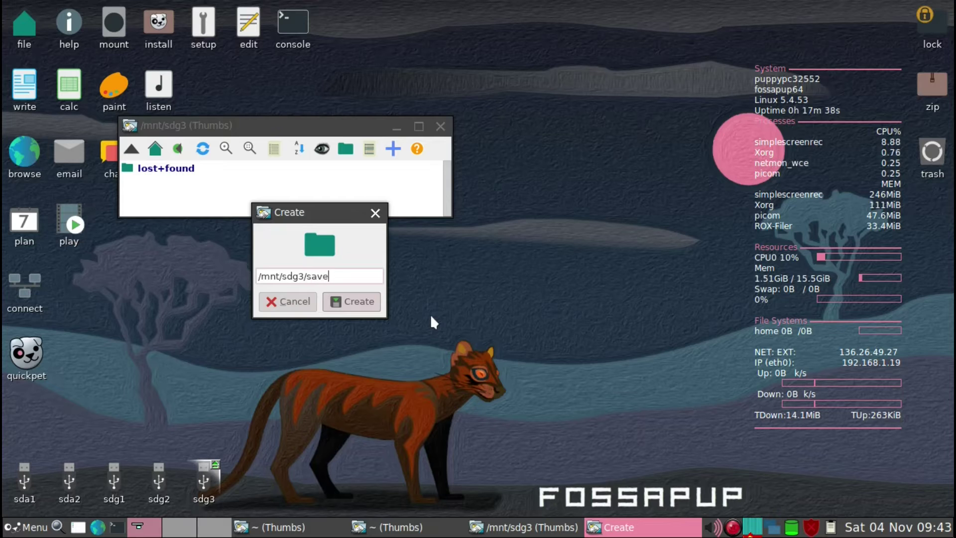
{"action": "left_click", "coordinate": [369, 308]}
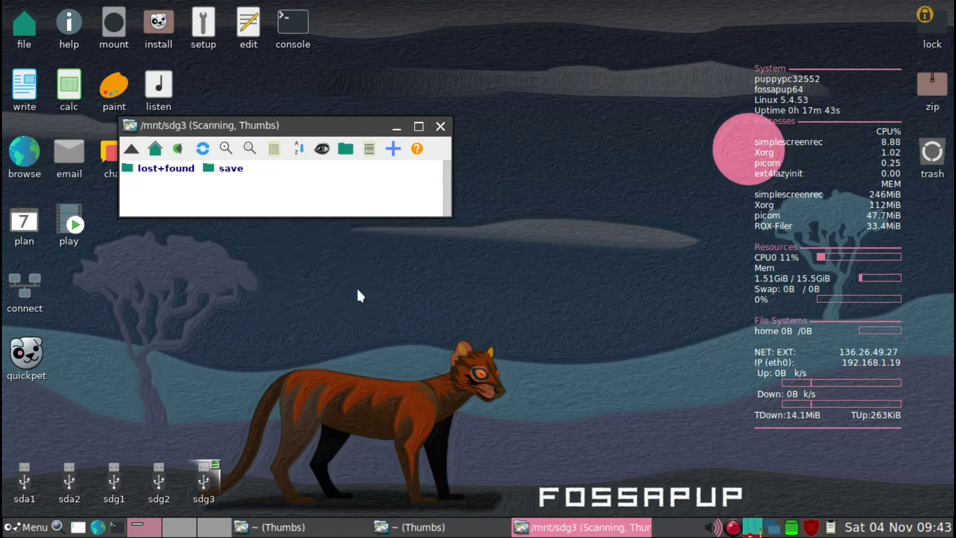
{"action": "left_click", "coordinate": [232, 170]}
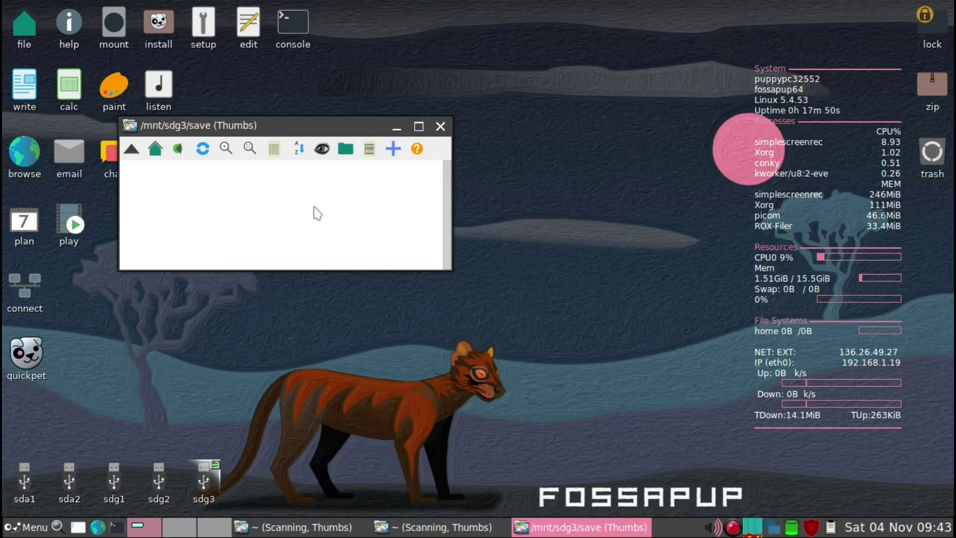
{"action": "key", "text": "BackSpace"}
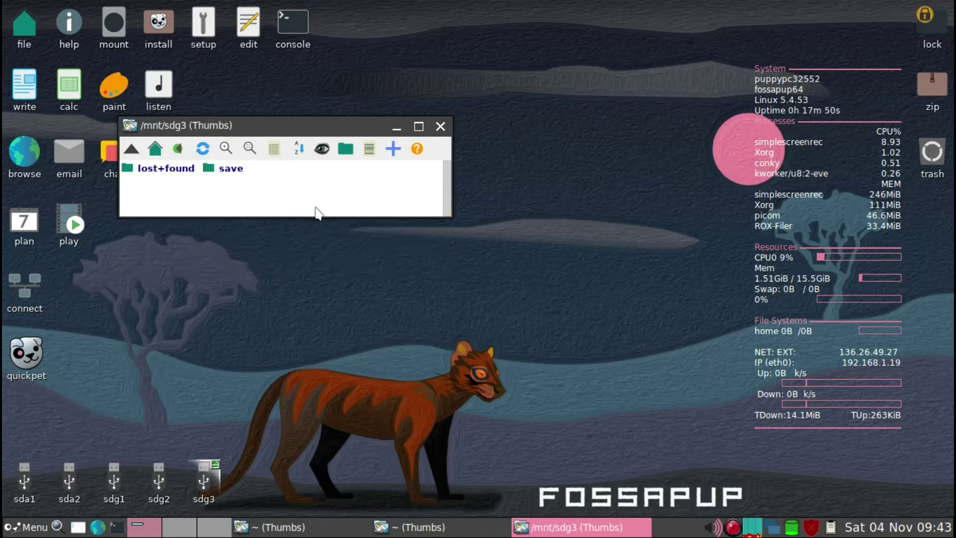
Close the /mnt/sdg3 file window and bring up the desktop menu's Setup submenu
{"action": "left_click", "coordinate": [440, 126]}
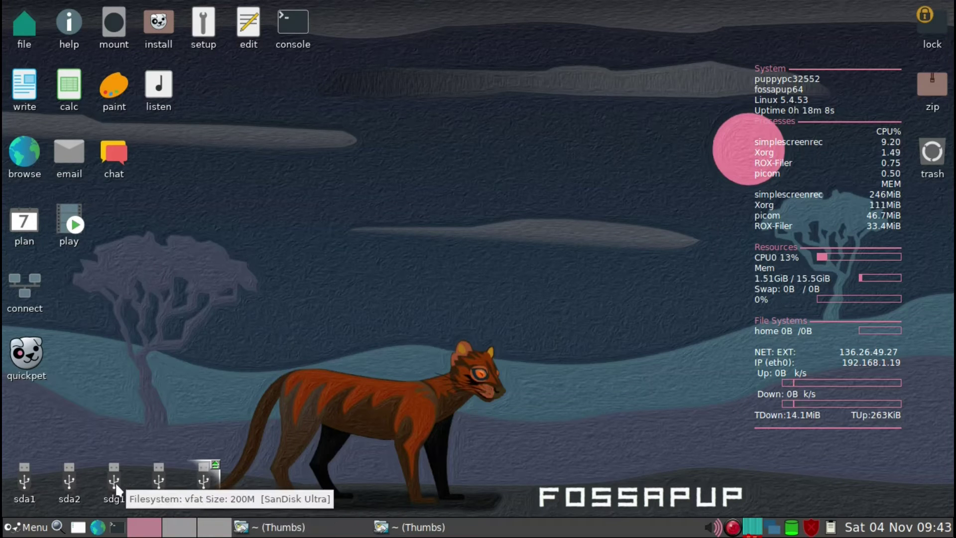
{"action": "right_click", "coordinate": [372, 75]}
{"action": "mouse_move", "coordinate": [392, 95]}
{"action": "mouse_move", "coordinate": [401, 118]}
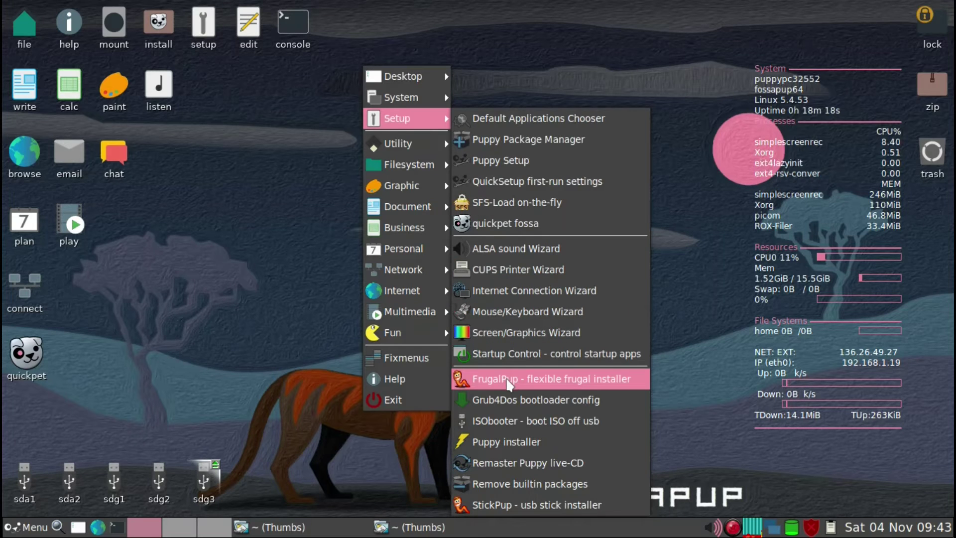
Launch FrugalPup and enable the Separate save partition option in its settings
{"action": "left_click", "coordinate": [508, 382]}
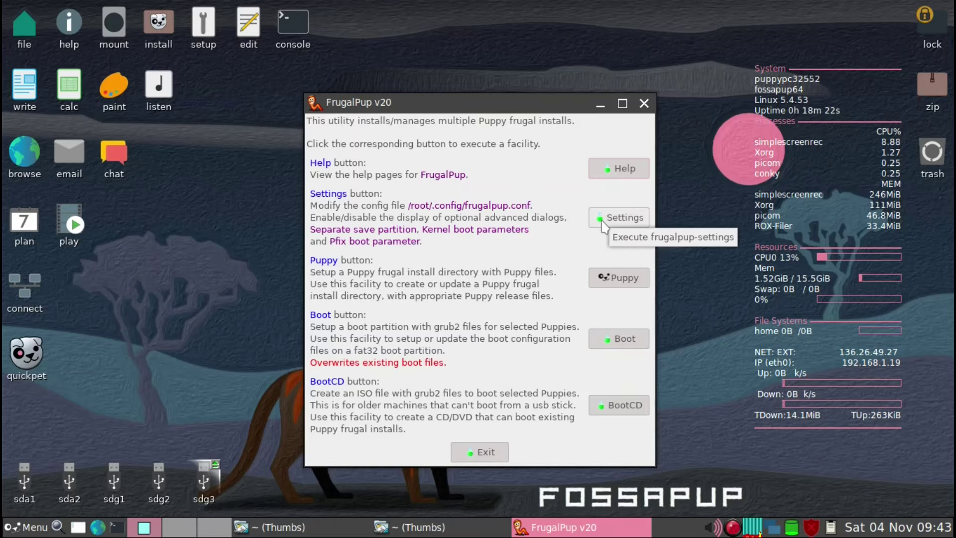
{"action": "left_click", "coordinate": [604, 224]}
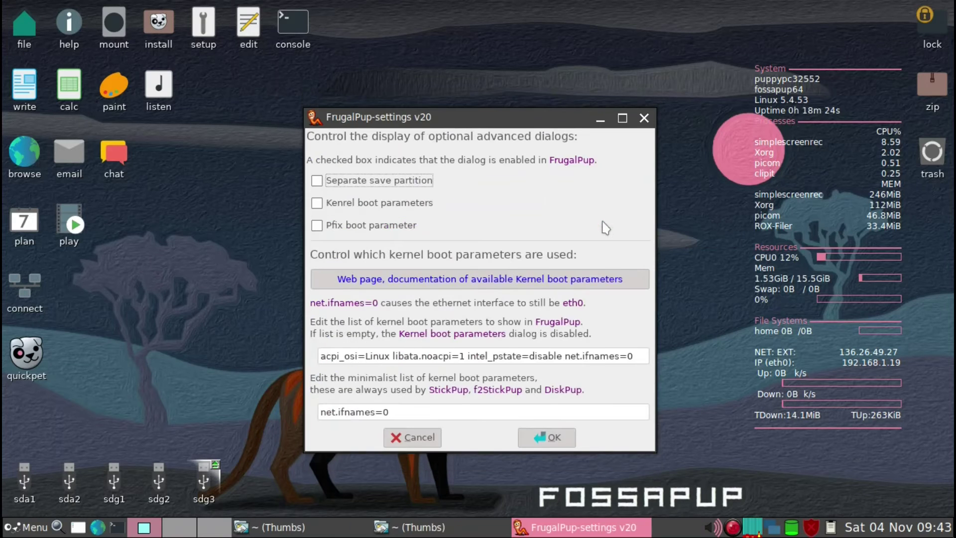
{"action": "left_click", "coordinate": [354, 181]}
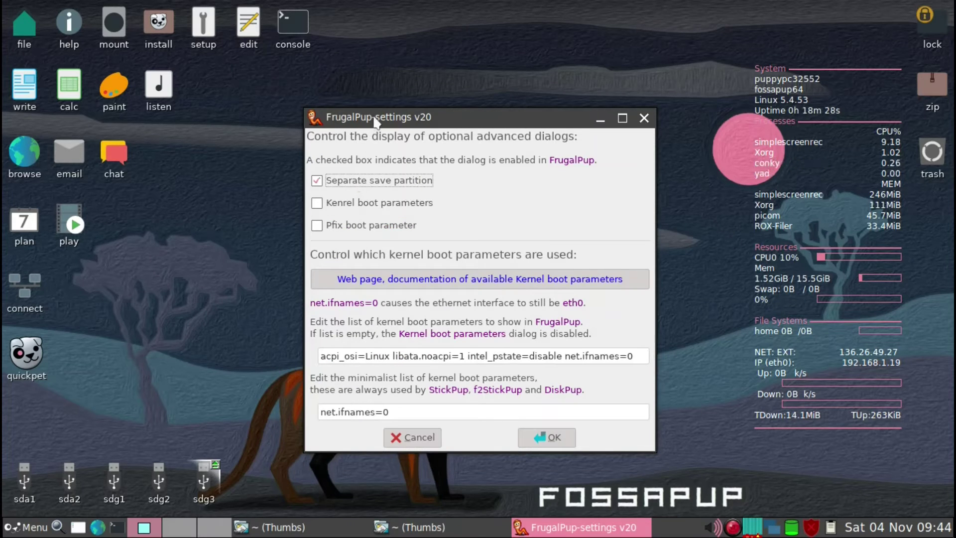
{"action": "left_click_drag", "start_coordinate": [373, 118], "coordinate": [376, 85]}
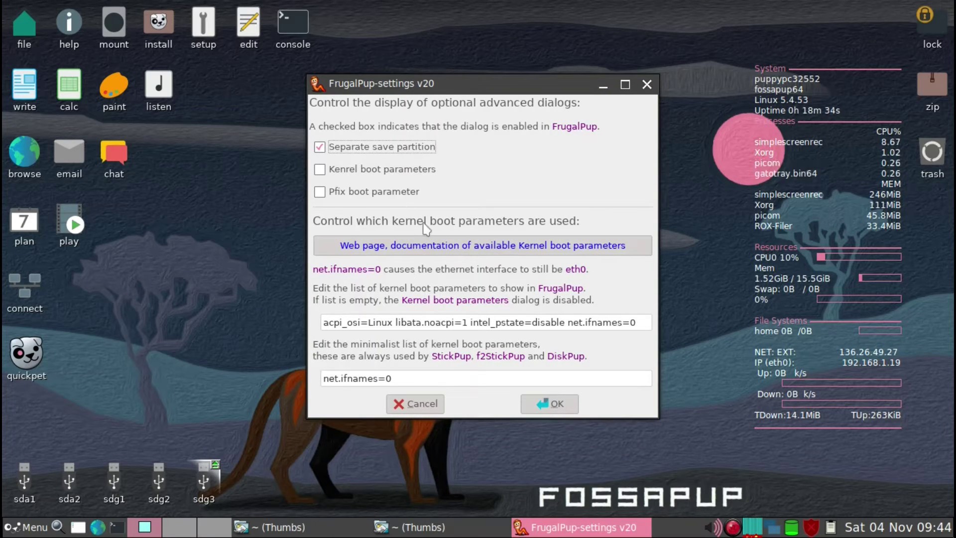
{"action": "left_click", "coordinate": [552, 409]}
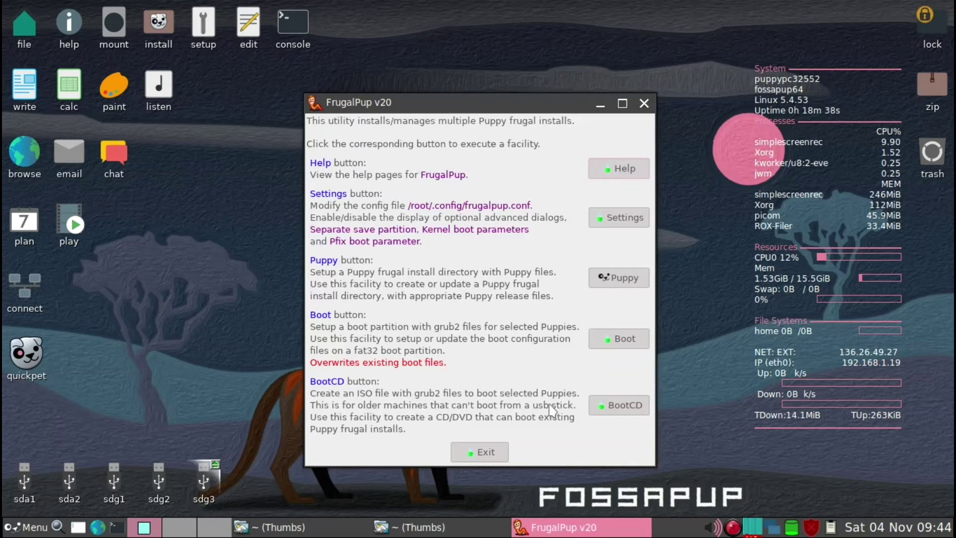
Start a Puppy install with iso as the source type and F96-CE_4.iso as the source file
{"action": "left_click_drag", "start_coordinate": [526, 100], "coordinate": [552, 73]}
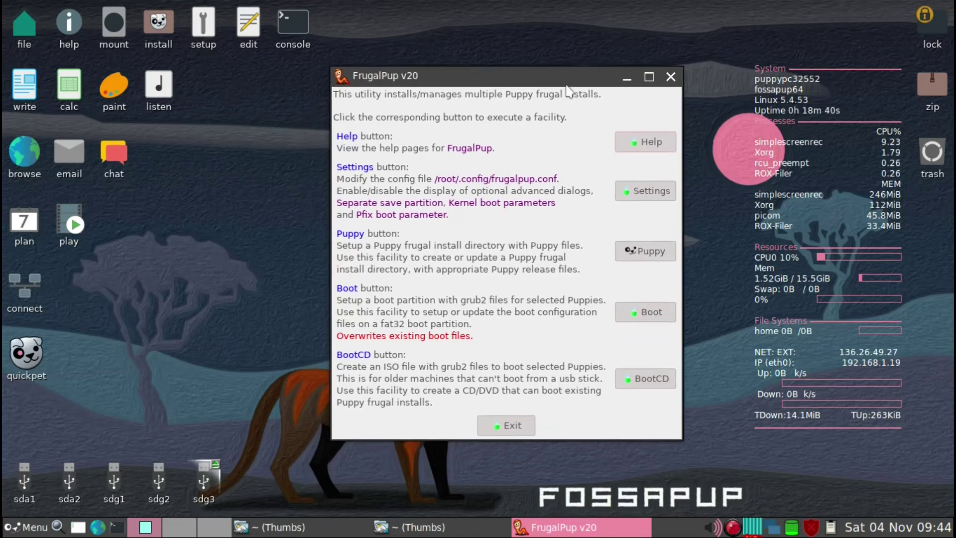
{"action": "left_click", "coordinate": [643, 254]}
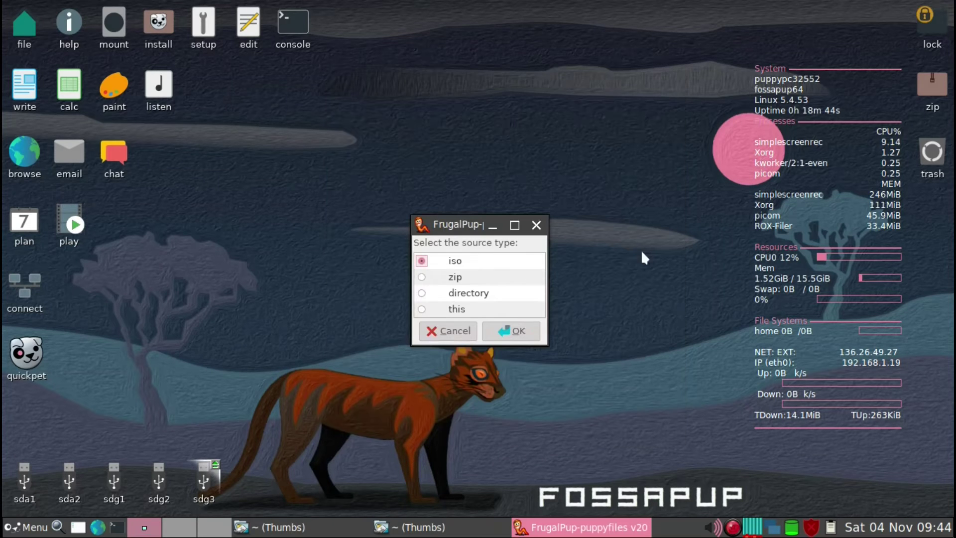
{"action": "left_click", "coordinate": [508, 331]}
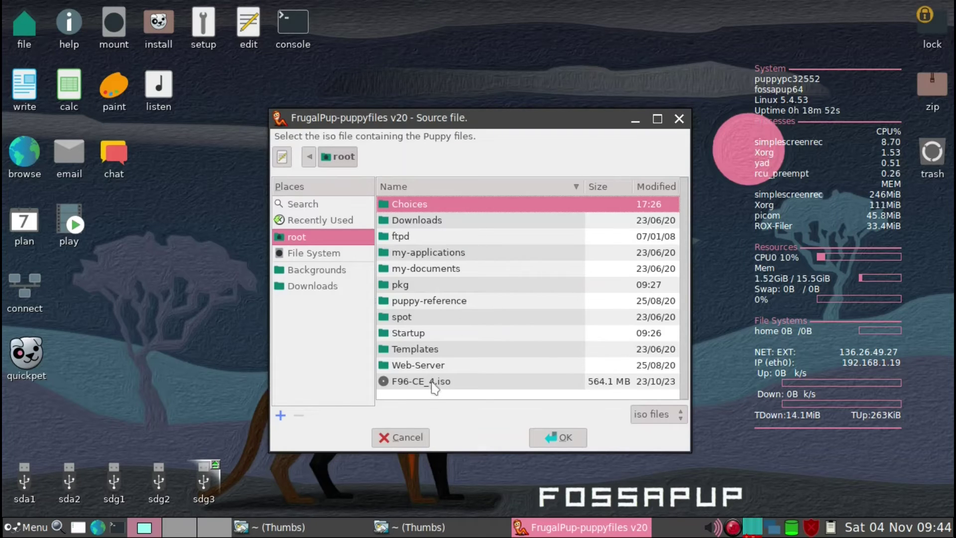
{"action": "left_click", "coordinate": [16, 35]}
{"action": "left_click_drag", "start_coordinate": [277, 145], "coordinate": [207, 59]}
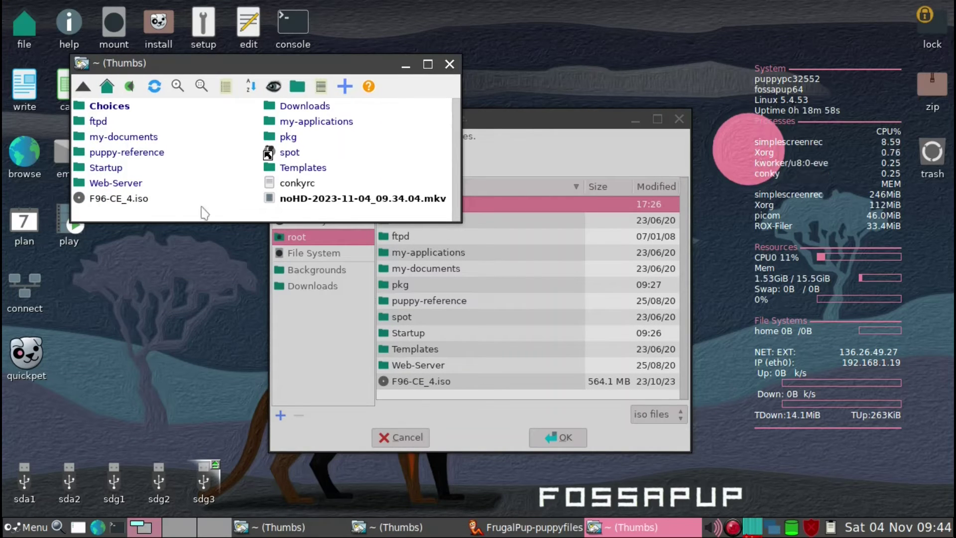
{"action": "left_click", "coordinate": [451, 65]}
{"action": "left_click", "coordinate": [437, 383]}
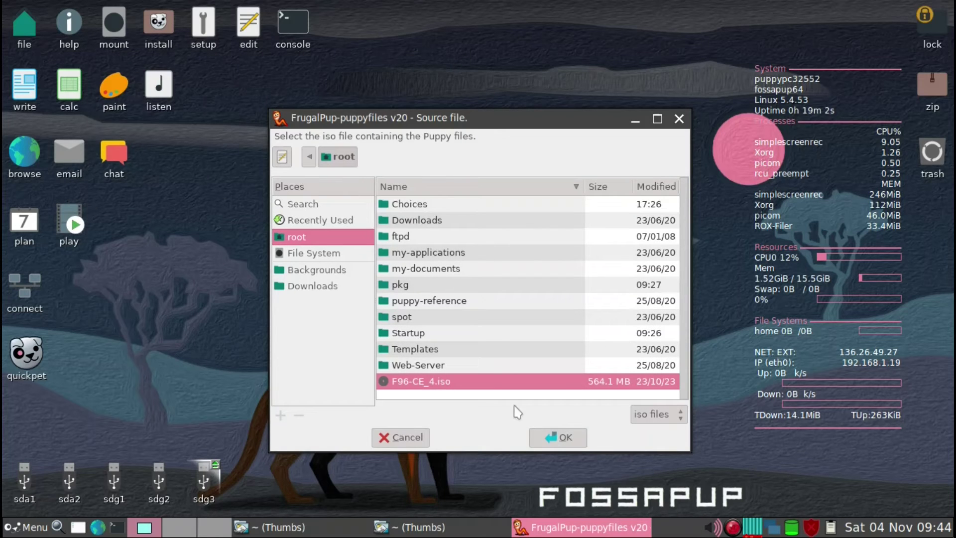
{"action": "left_click", "coordinate": [551, 438]}
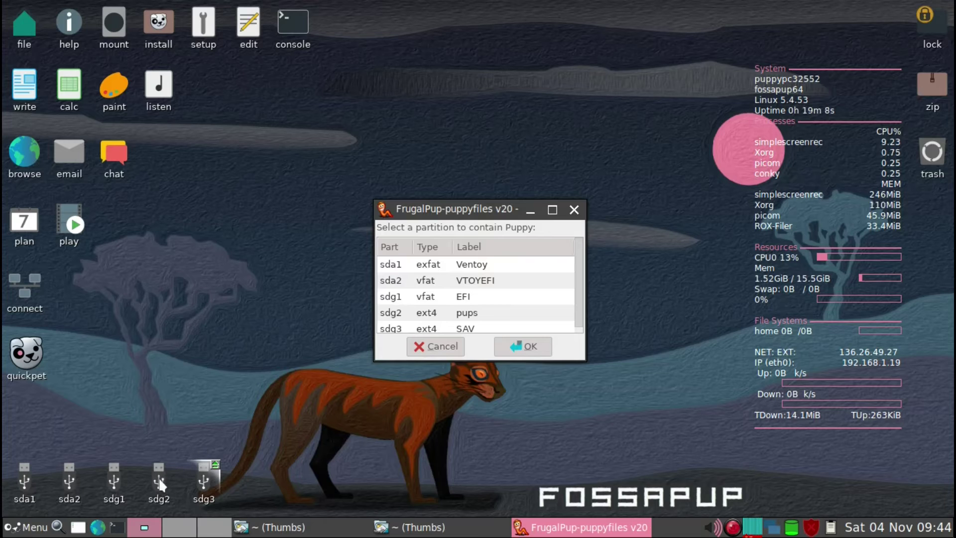
Select sdg2 (pups) as the partition for the Puppy install
{"action": "mouse_move", "coordinate": [160, 480]}
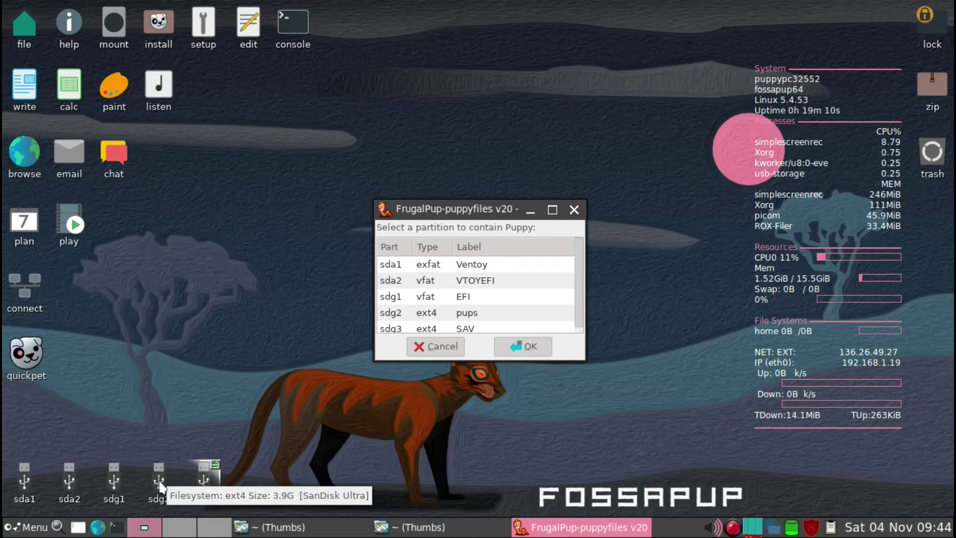
{"action": "left_click", "coordinate": [437, 314]}
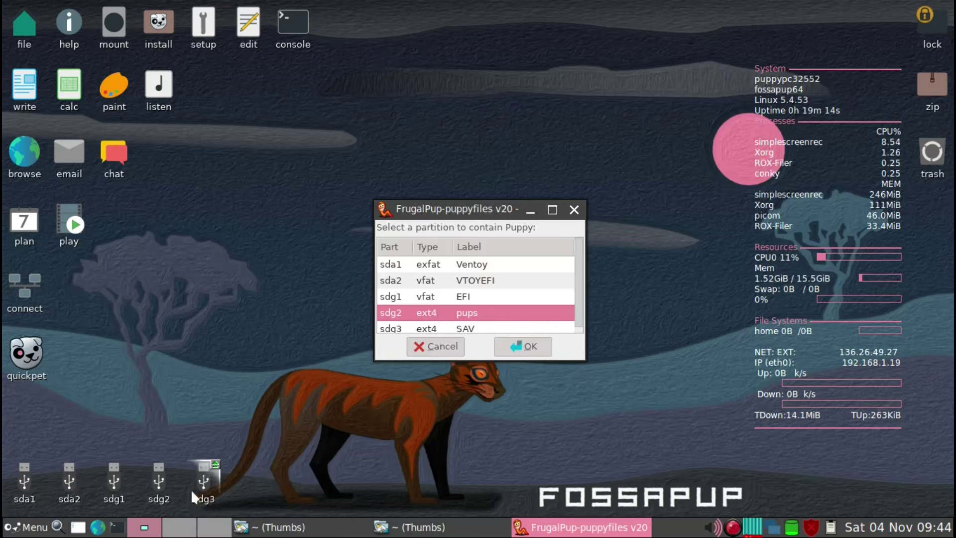
{"action": "left_click", "coordinate": [528, 347]}
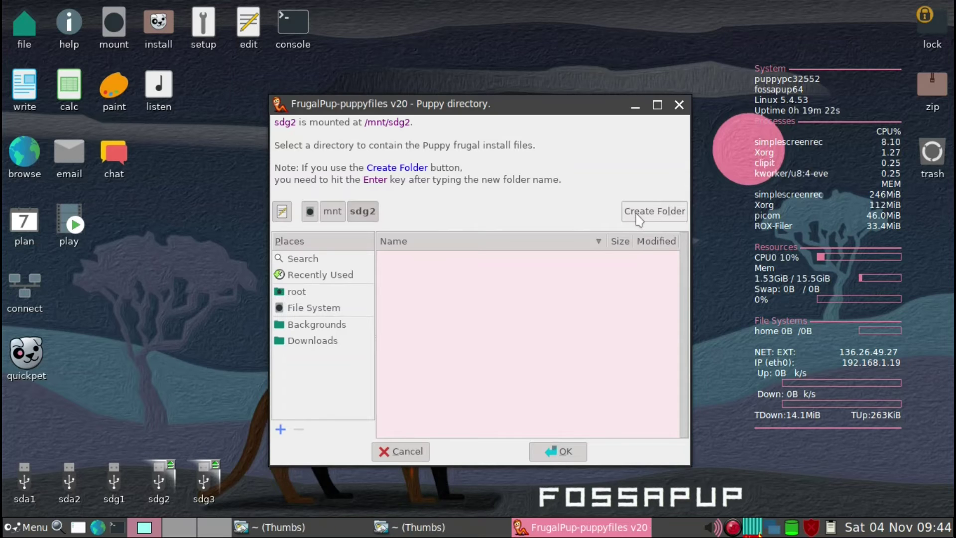
Create a CE4 folder on sdg2 and accept it as the Puppy install directory
{"action": "left_click", "coordinate": [639, 213]}
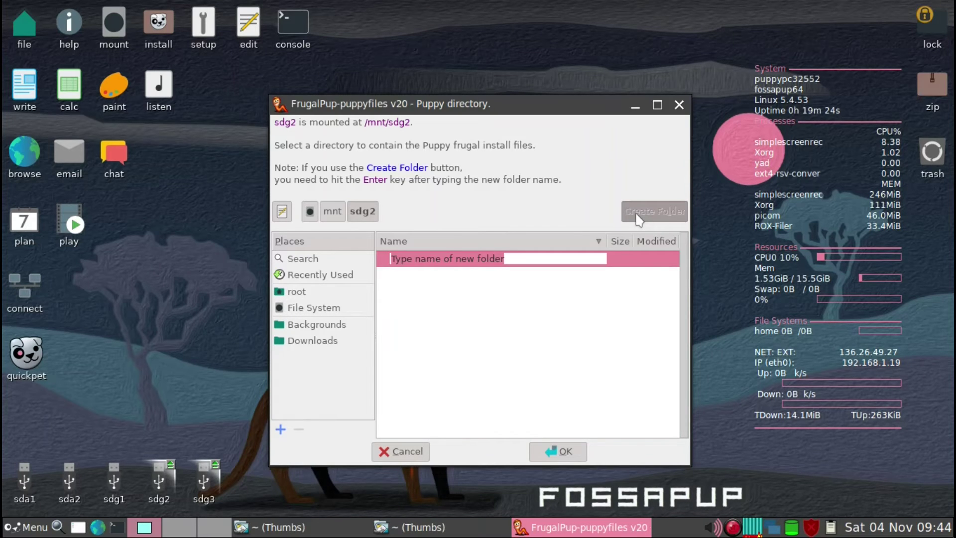
{"action": "type", "text": "C"}
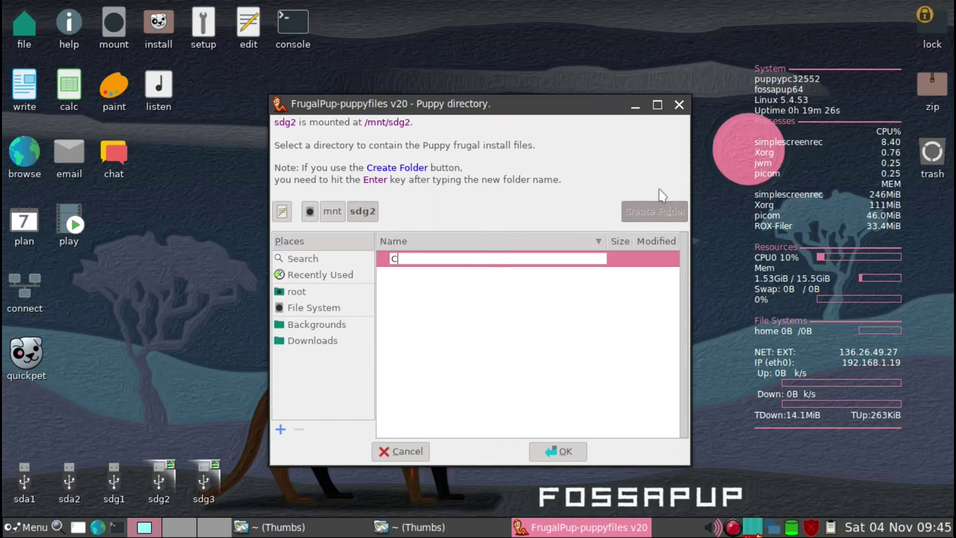
{"action": "type", "text": "E4"}
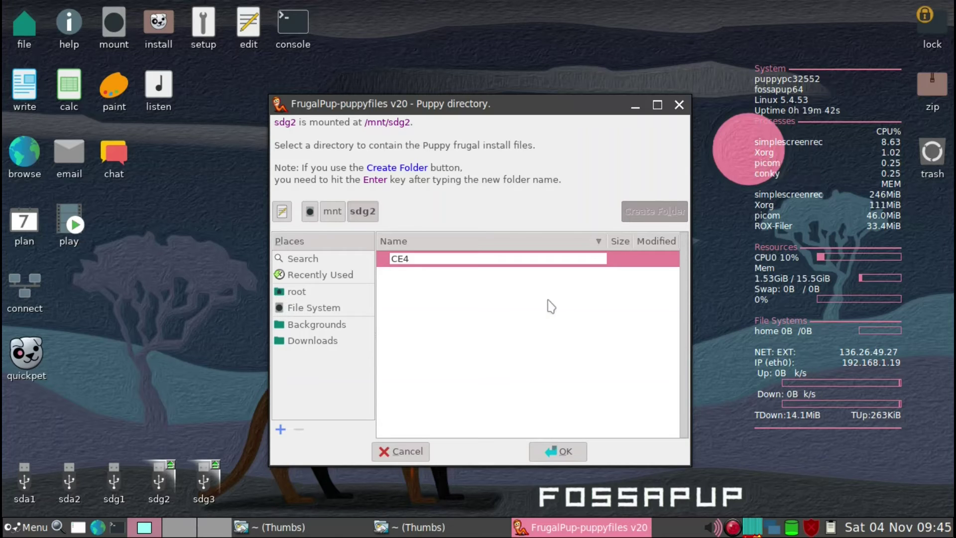
{"action": "key", "text": "Return"}
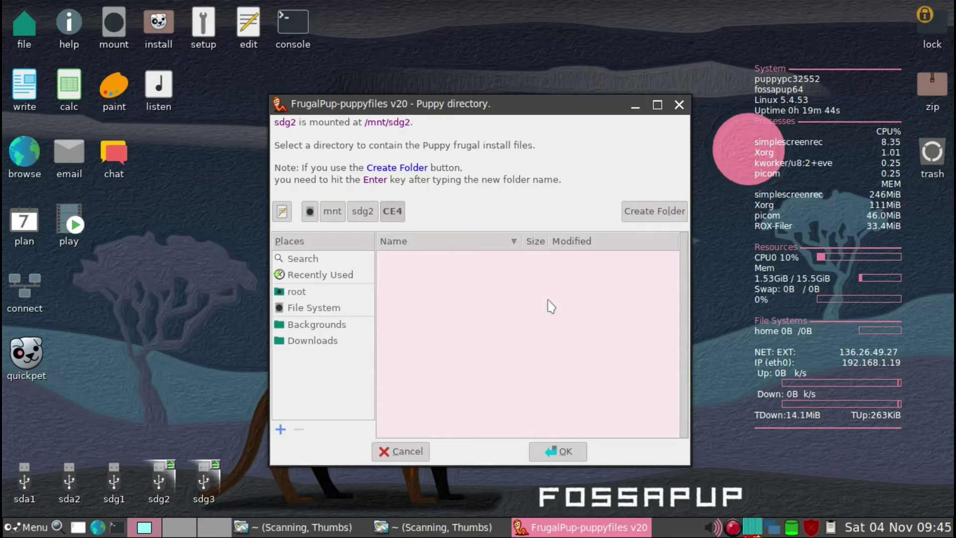
{"action": "left_click", "coordinate": [569, 451]}
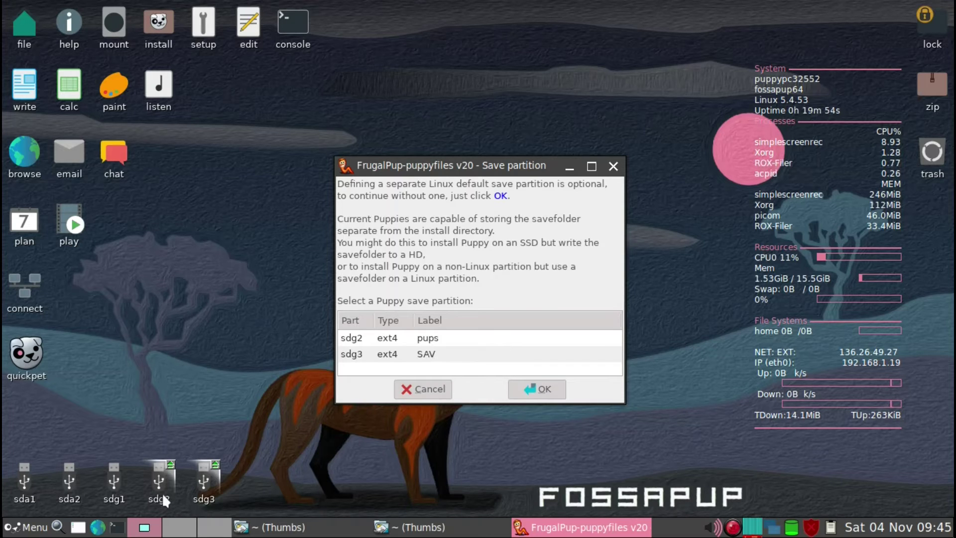
Set the savefolder location to sdg3's save folder and confirm copying Puppy to sdg2:/CE4
{"action": "mouse_move", "coordinate": [208, 494]}
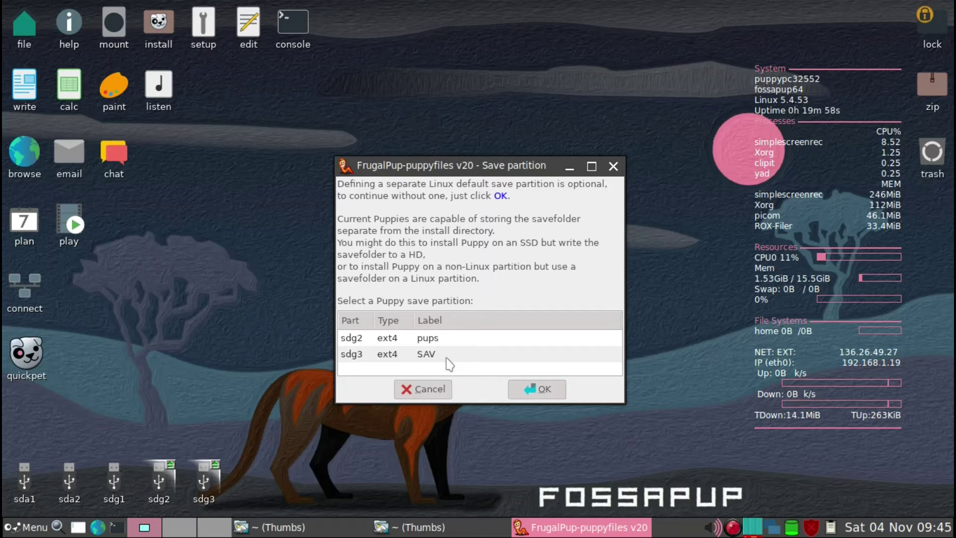
{"action": "double_click", "coordinate": [428, 354]}
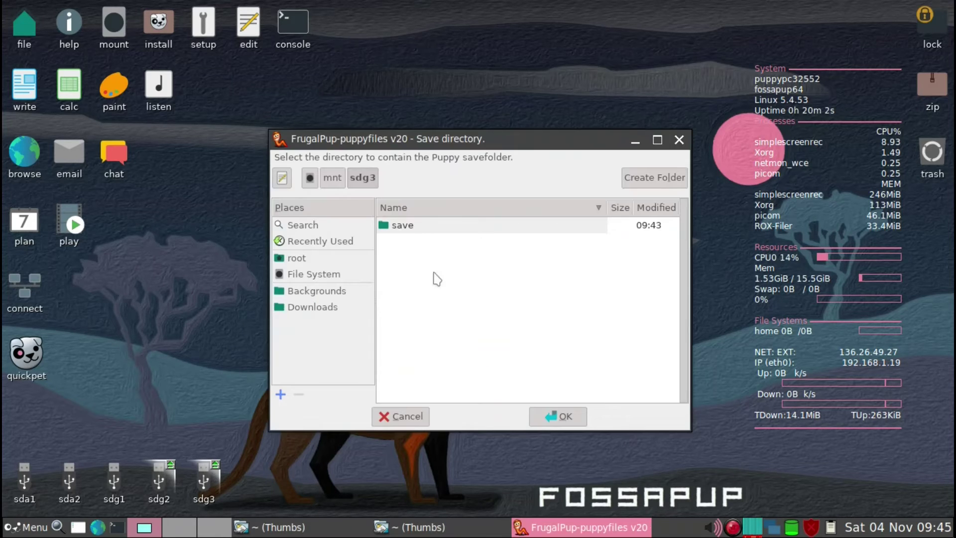
{"action": "left_click", "coordinate": [421, 228]}
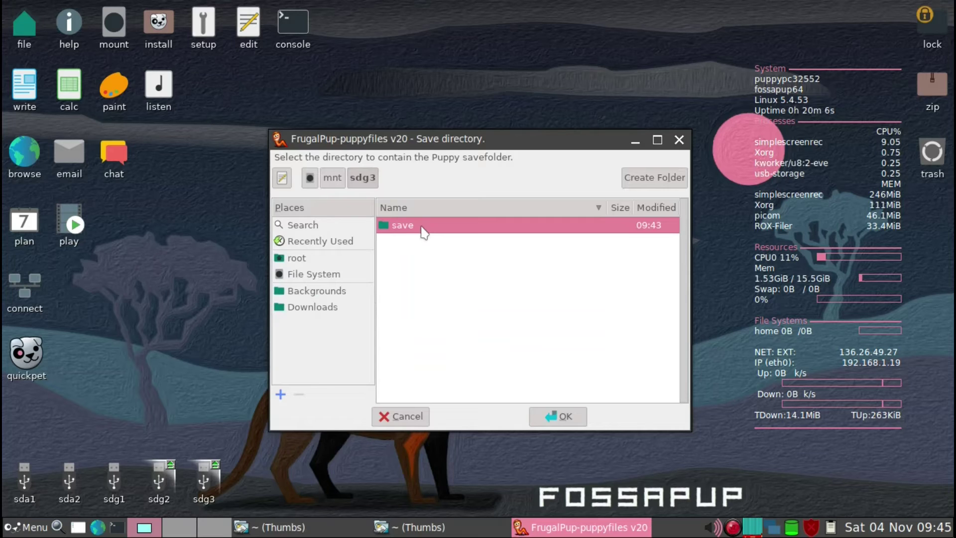
{"action": "double_click", "coordinate": [427, 227]}
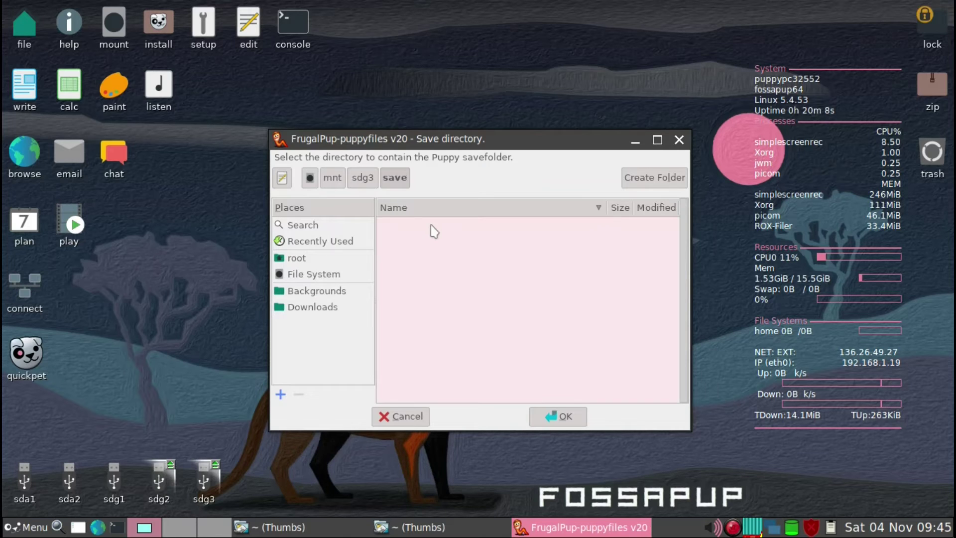
{"action": "left_click", "coordinate": [558, 416]}
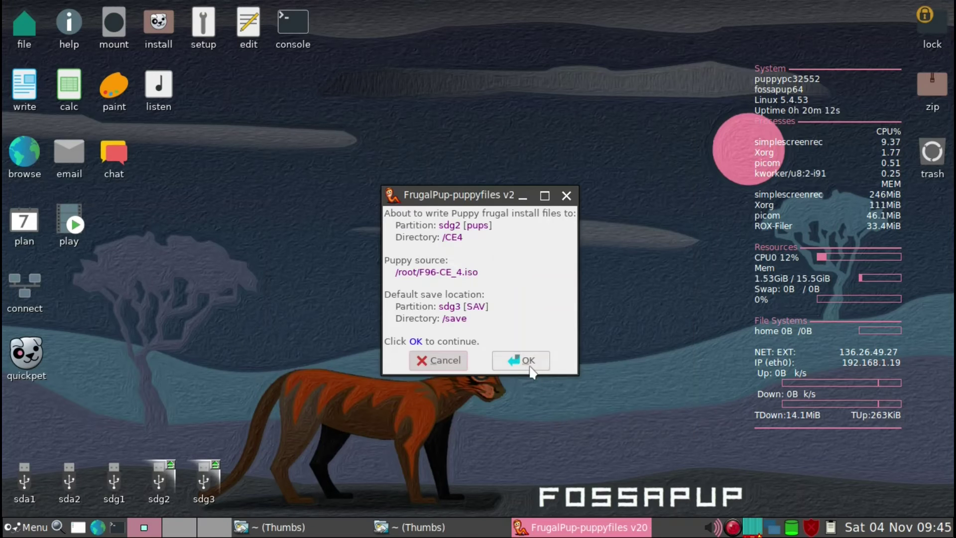
{"action": "left_click", "coordinate": [528, 364]}
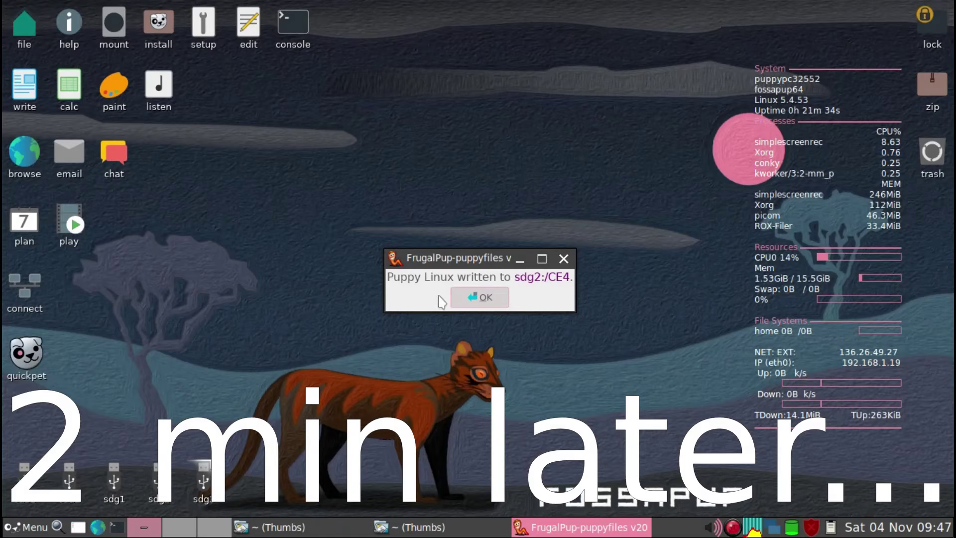
Dismiss the message confirming Puppy was written to sdg2:/CE4
{"action": "left_click_drag", "start_coordinate": [431, 256], "coordinate": [424, 237]}
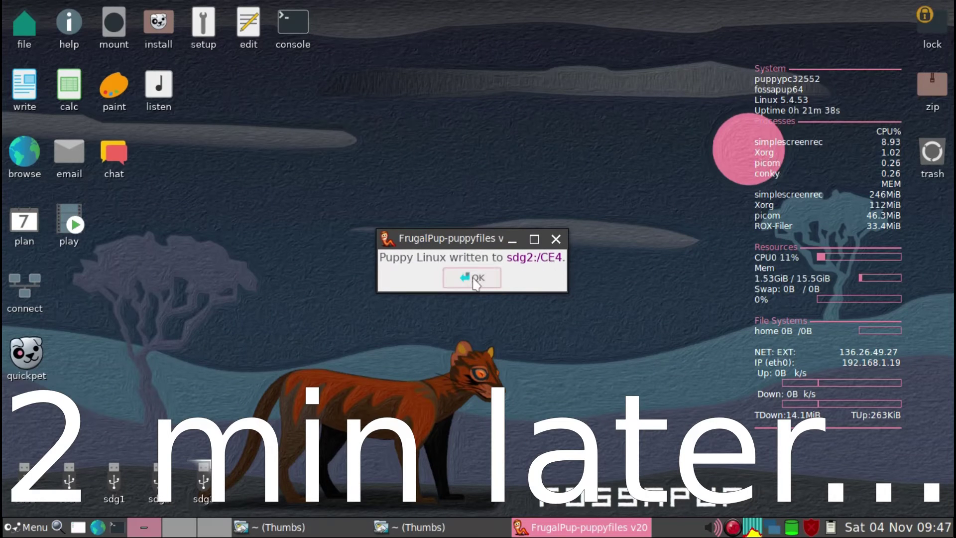
{"action": "left_click", "coordinate": [475, 279]}
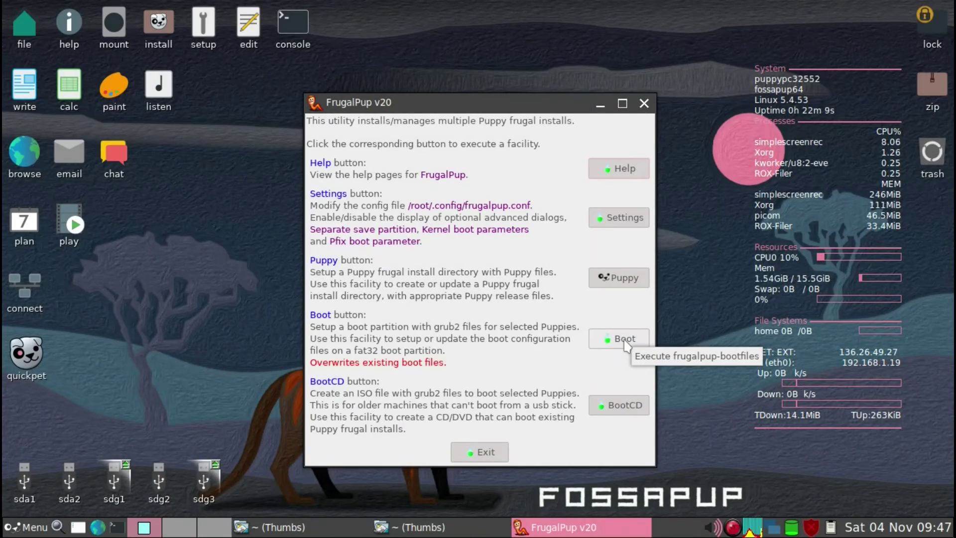
Start boot setup with sdg2 as the Puppy partition, checking its CE4 folder in ROX-Filer
{"action": "left_click", "coordinate": [625, 340]}
{"action": "scroll", "coordinate": [518, 313], "scroll_direction": "down", "scroll_amount": 1}
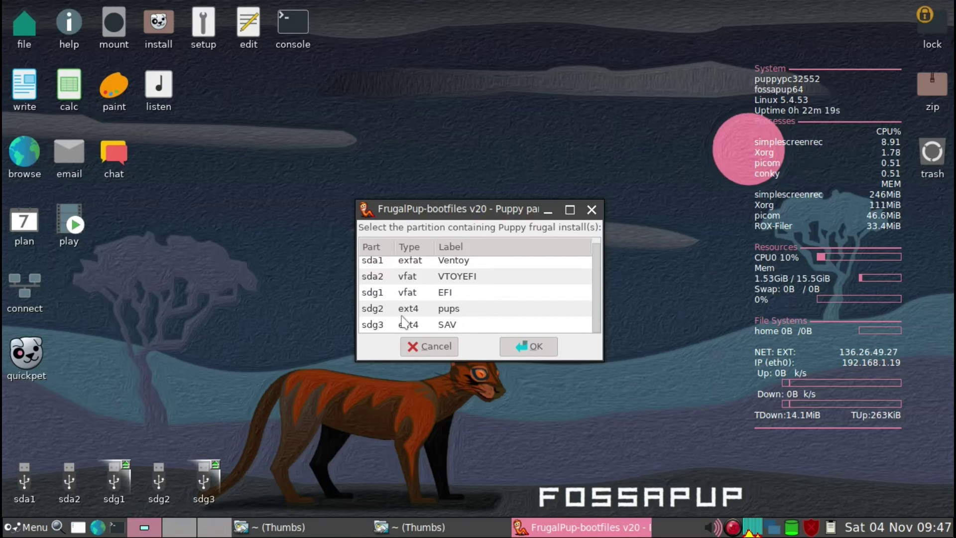
{"action": "left_click", "coordinate": [453, 309]}
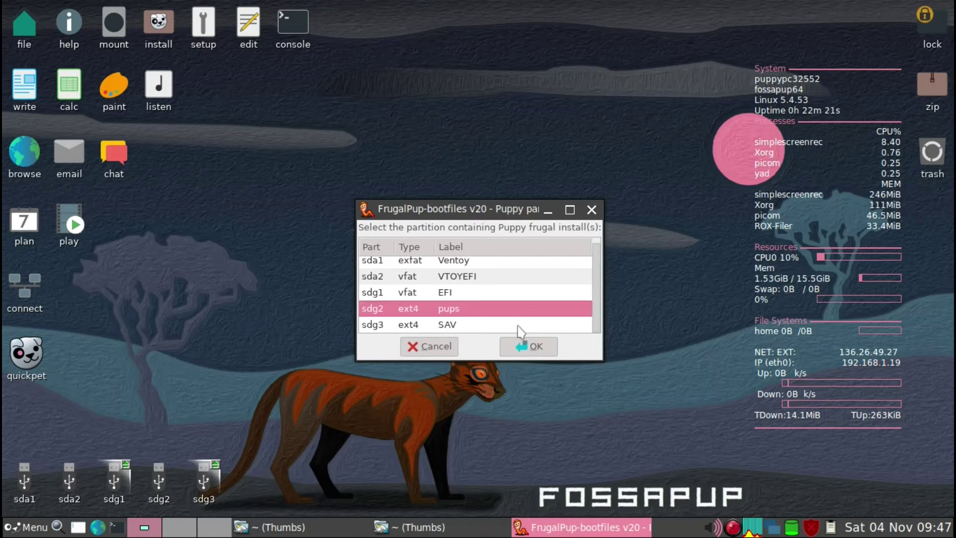
{"action": "left_click", "coordinate": [535, 348]}
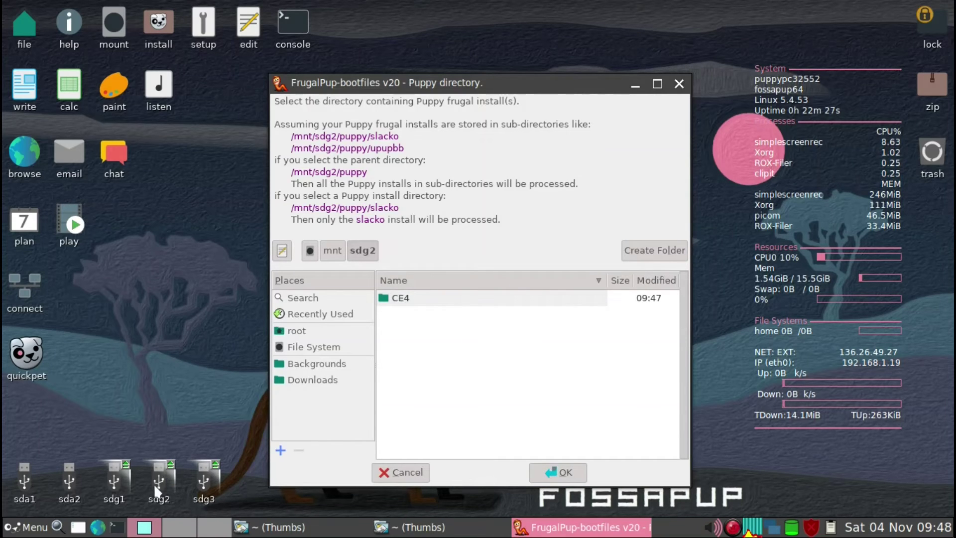
{"action": "mouse_move", "coordinate": [159, 490]}
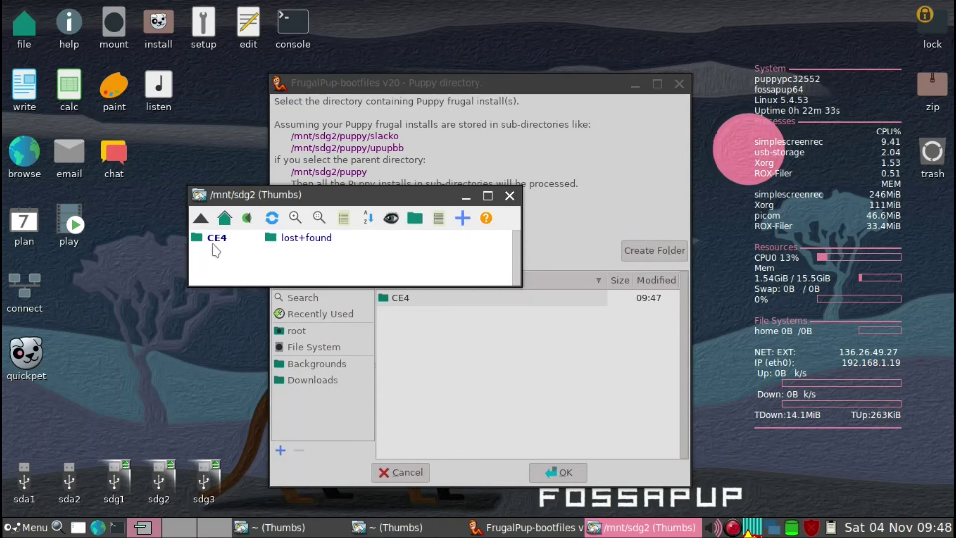
{"action": "left_click", "coordinate": [216, 240]}
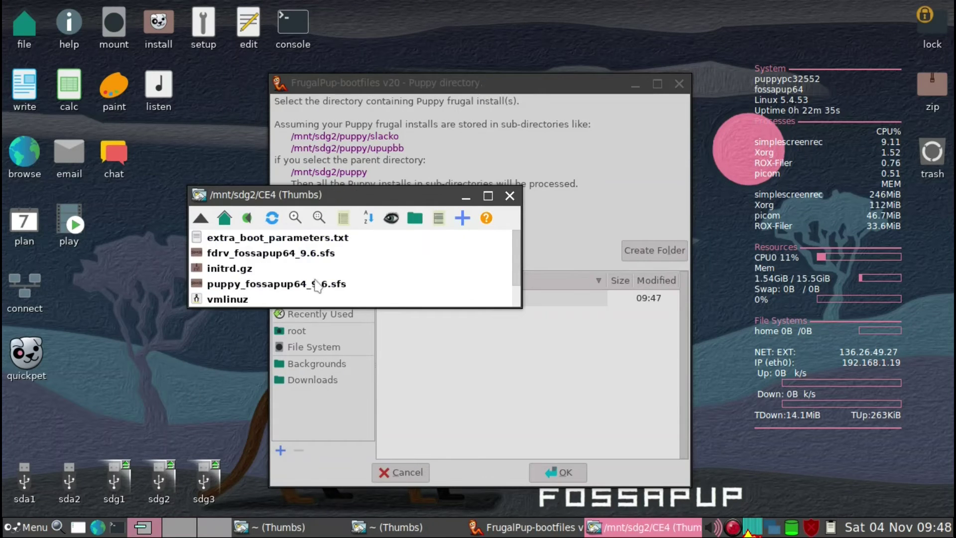
{"action": "left_click", "coordinate": [509, 197]}
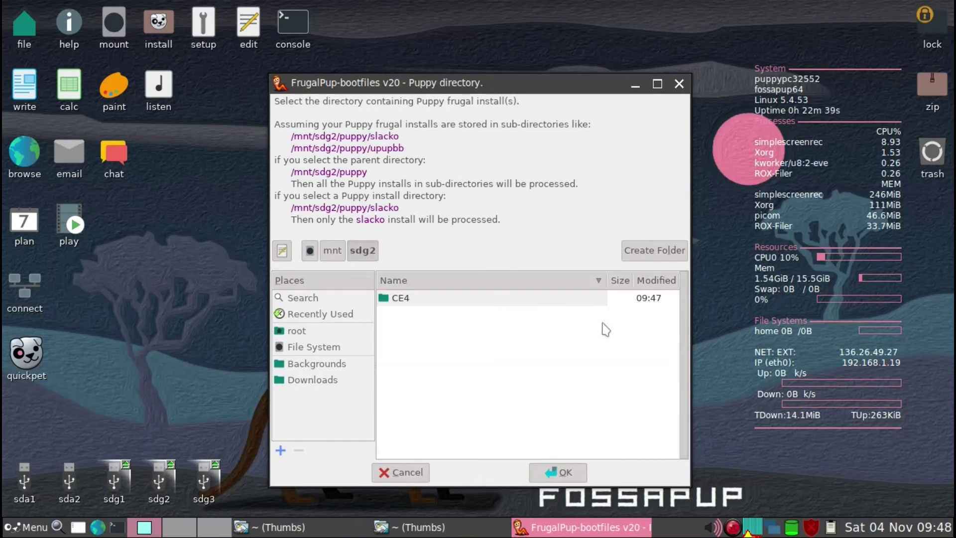
Accept sdg2 as the Puppy directory and write Grub2 boot files to the sdg1 EFI partition
{"action": "left_click", "coordinate": [565, 473]}
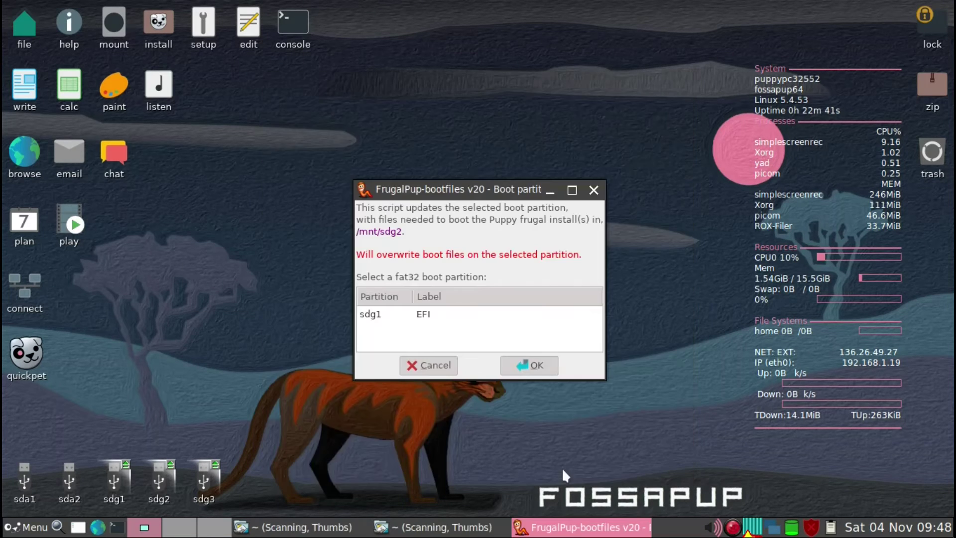
{"action": "left_click", "coordinate": [453, 321]}
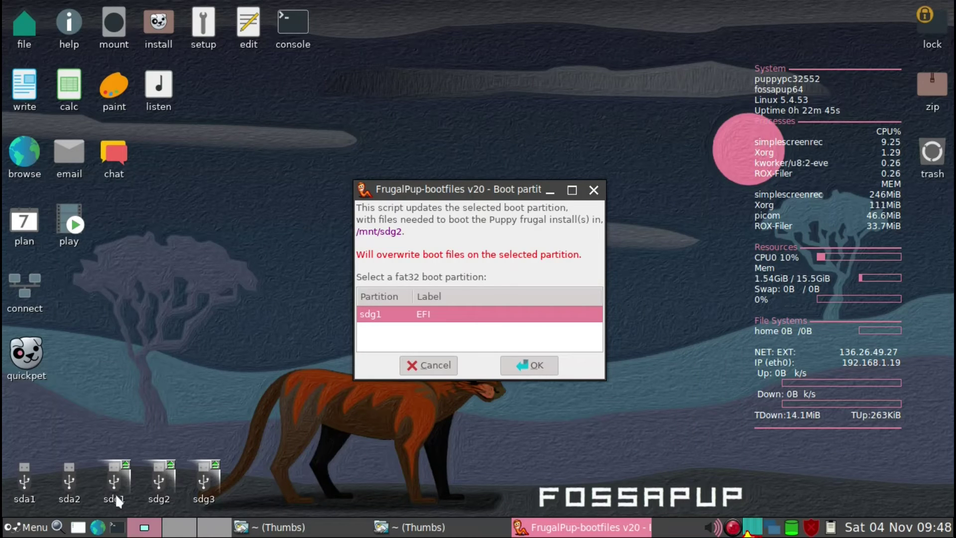
{"action": "left_click", "coordinate": [532, 367]}
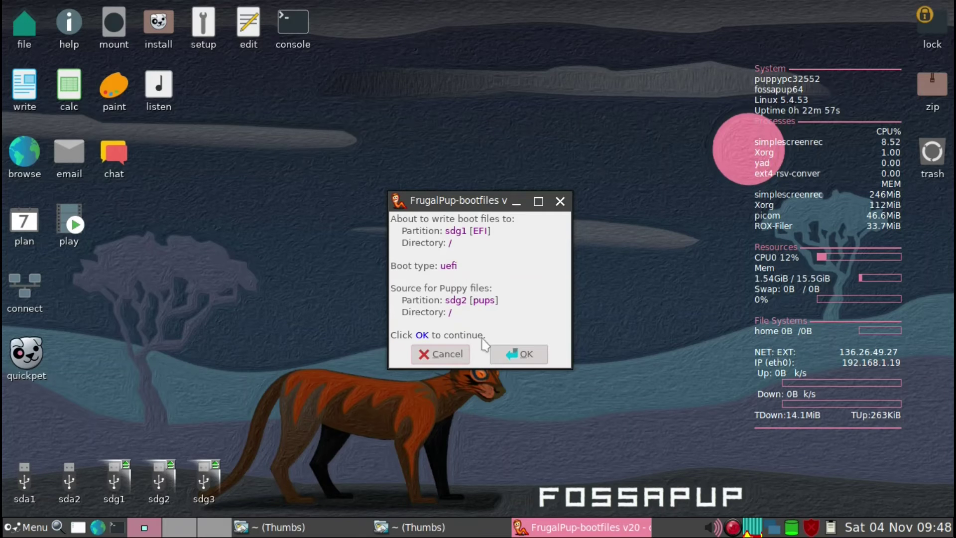
{"action": "left_click", "coordinate": [529, 355]}
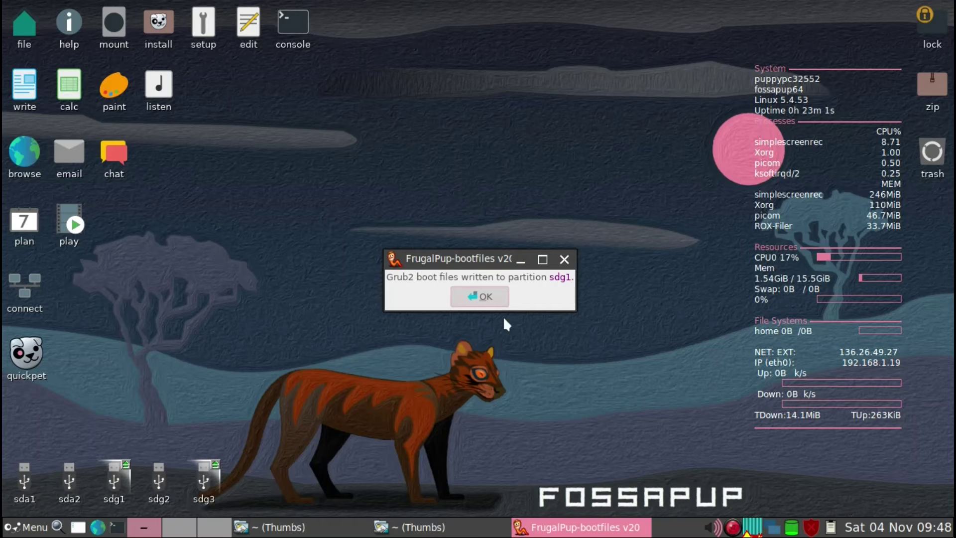
Quit FrugalPup, browse the sdg1 partition, and bring up grub.cfg's actions menu
{"action": "left_click", "coordinate": [487, 299]}
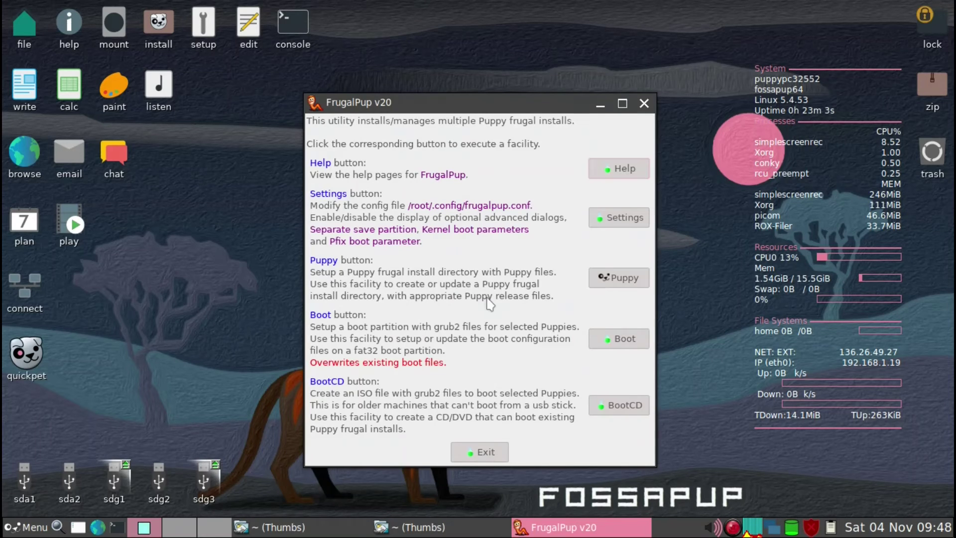
{"action": "left_click", "coordinate": [484, 453]}
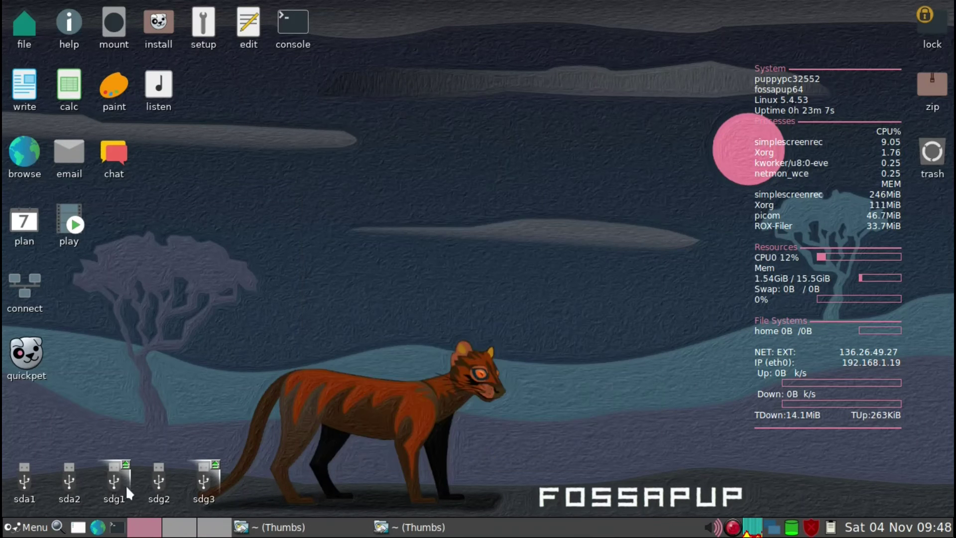
{"action": "left_click", "coordinate": [125, 485]}
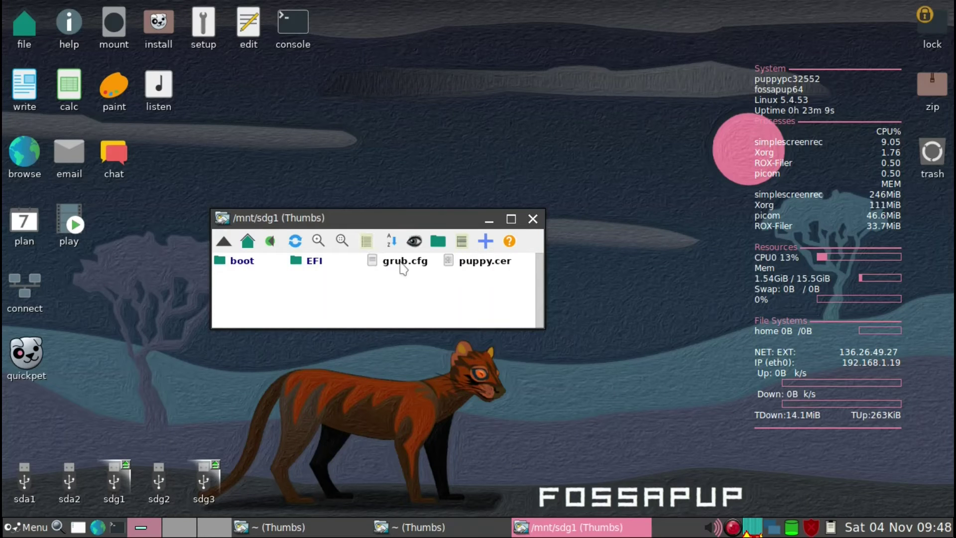
{"action": "right_click", "coordinate": [403, 268]}
Open grub.cfg in Geany with line wrapping on and the window widened
{"action": "mouse_move", "coordinate": [399, 261]}
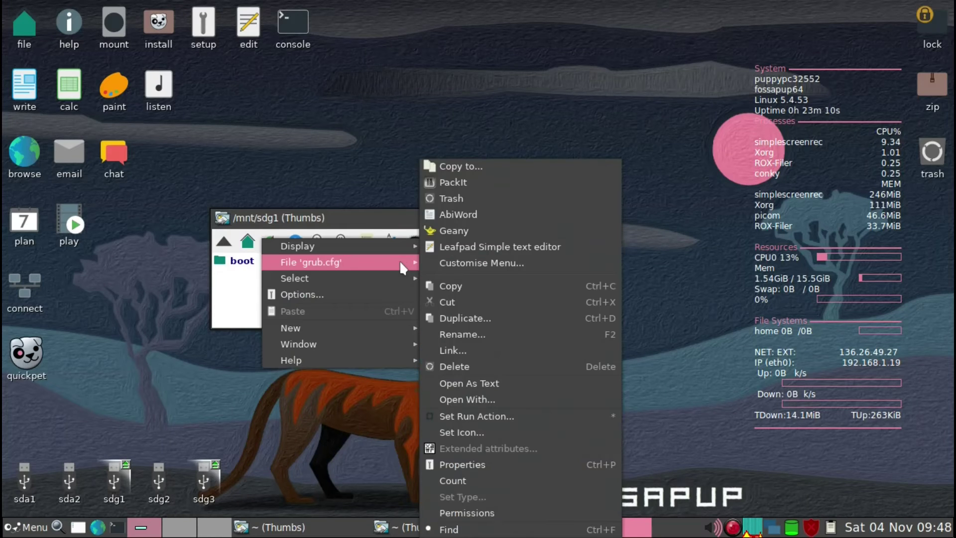
{"action": "left_click", "coordinate": [437, 234]}
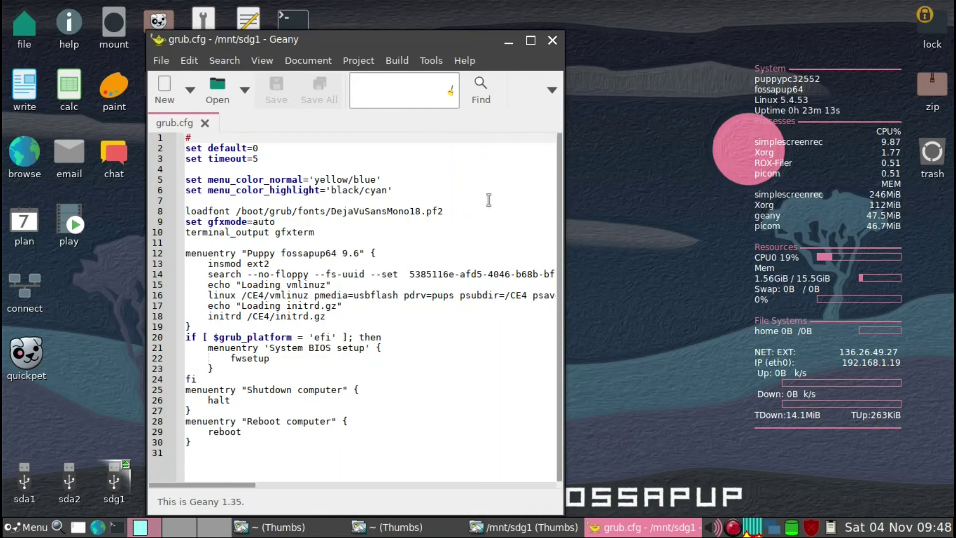
{"action": "left_click", "coordinate": [304, 63]}
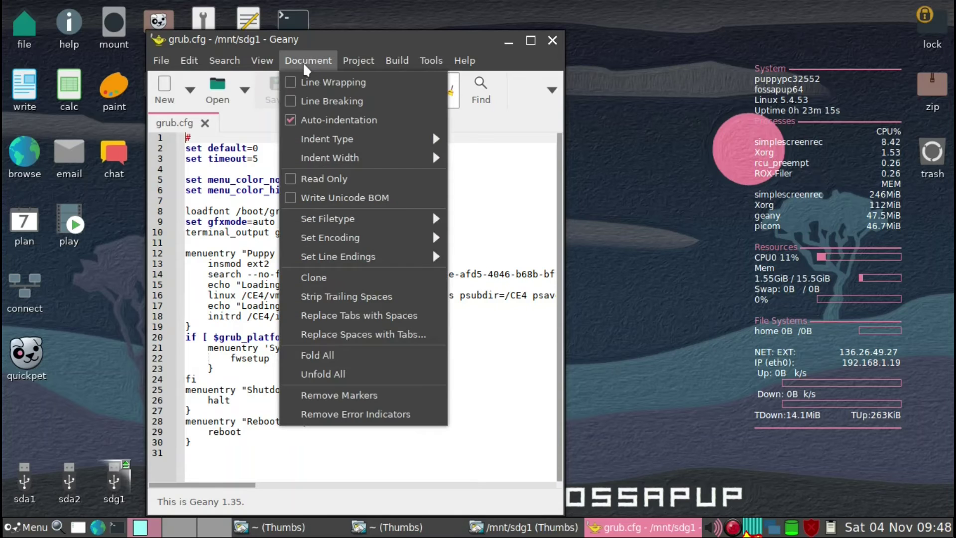
{"action": "left_click", "coordinate": [308, 83]}
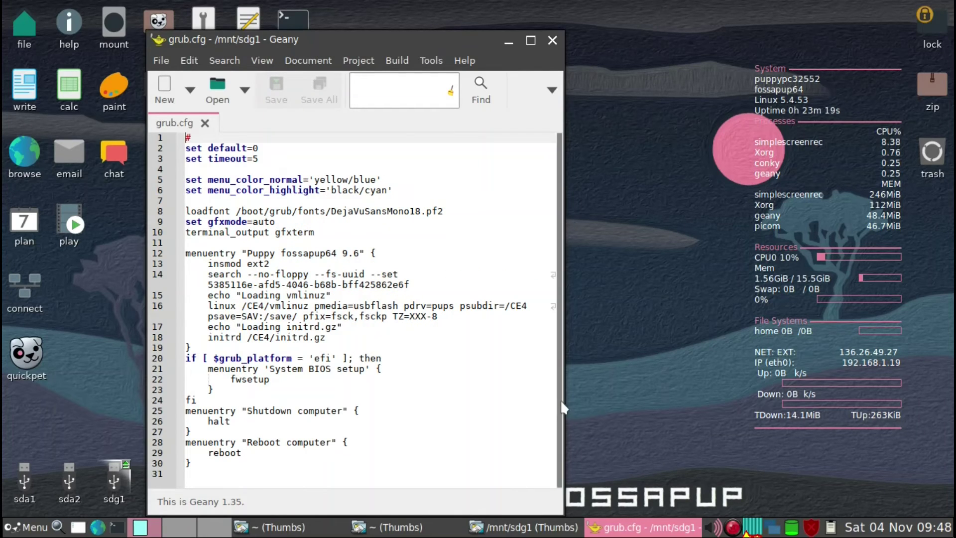
{"action": "left_click_drag", "start_coordinate": [562, 407], "coordinate": [733, 407]}
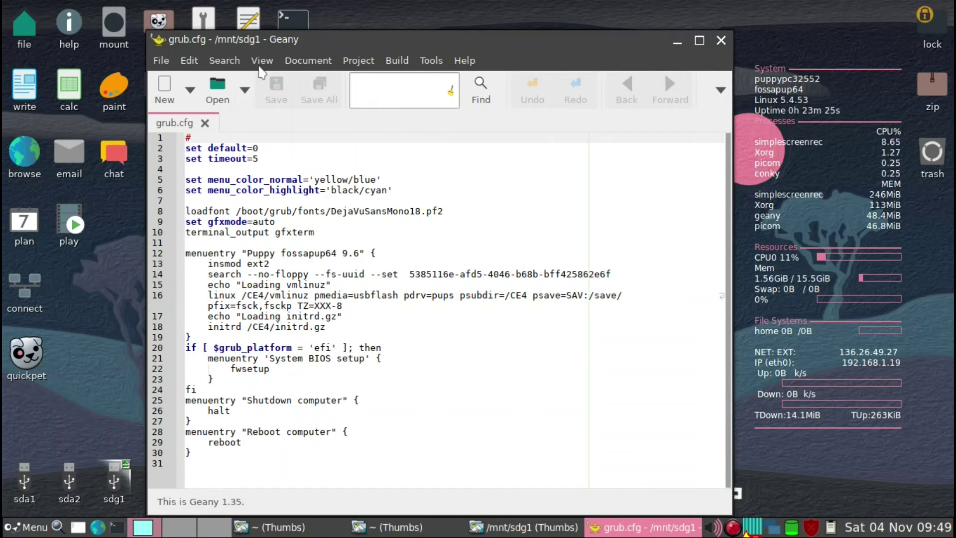
Set the Geany editor font to Monospace 14
{"action": "left_click", "coordinate": [259, 63]}
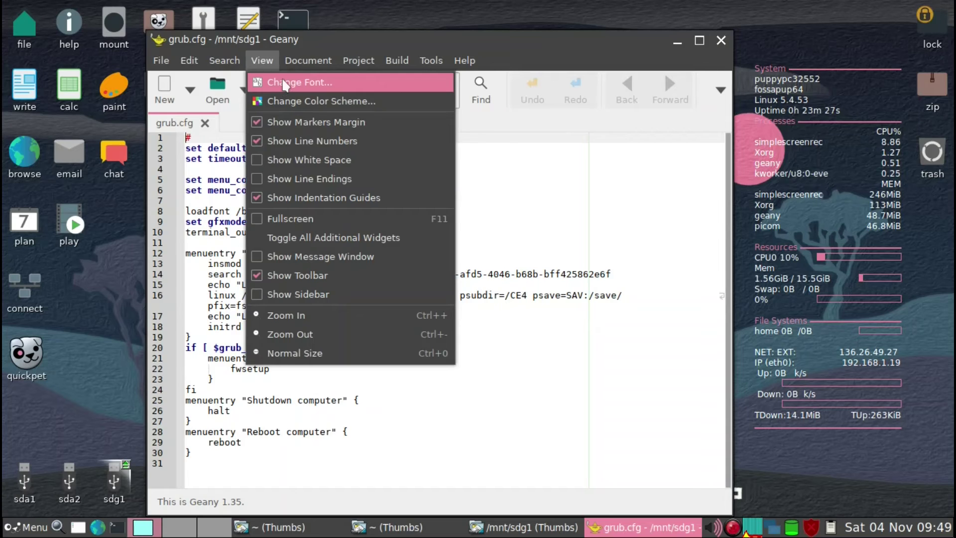
{"action": "left_click", "coordinate": [279, 82]}
{"action": "left_click", "coordinate": [570, 422]}
{"action": "left_click", "coordinate": [571, 422]}
{"action": "left_click", "coordinate": [571, 422]}
{"action": "left_click", "coordinate": [570, 422]}
{"action": "left_click", "coordinate": [552, 452]}
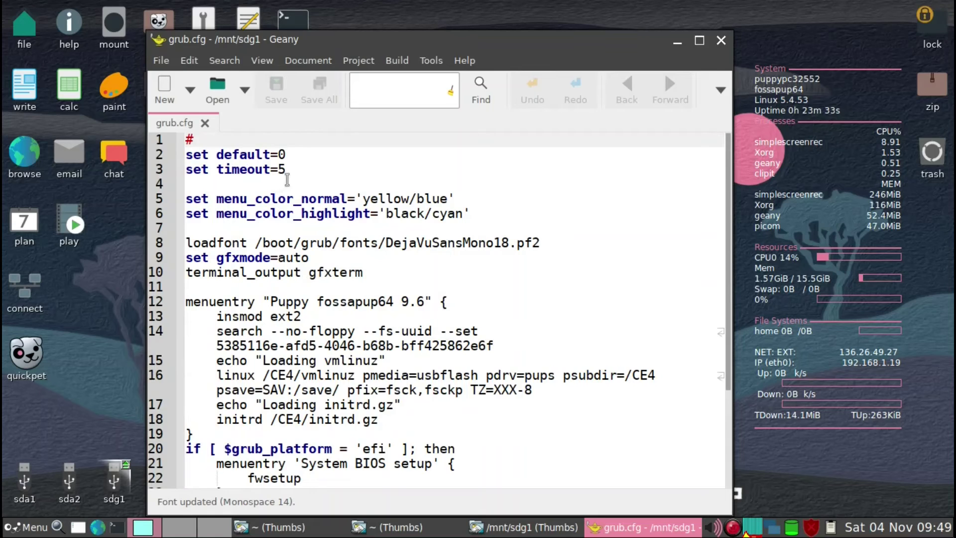
Change the grub.cfg timeout from 5 to 2
{"action": "left_click", "coordinate": [287, 169]}
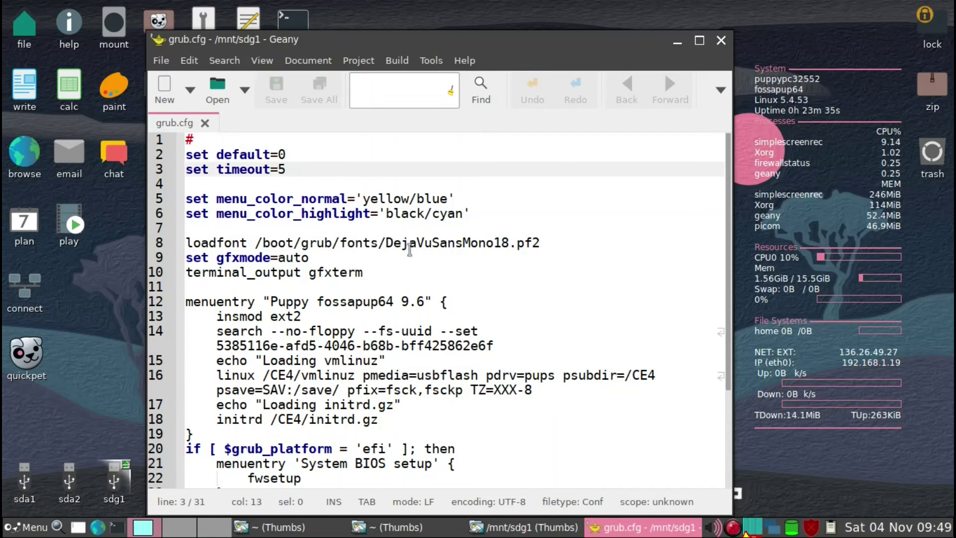
{"action": "key", "text": "BackSpace"}
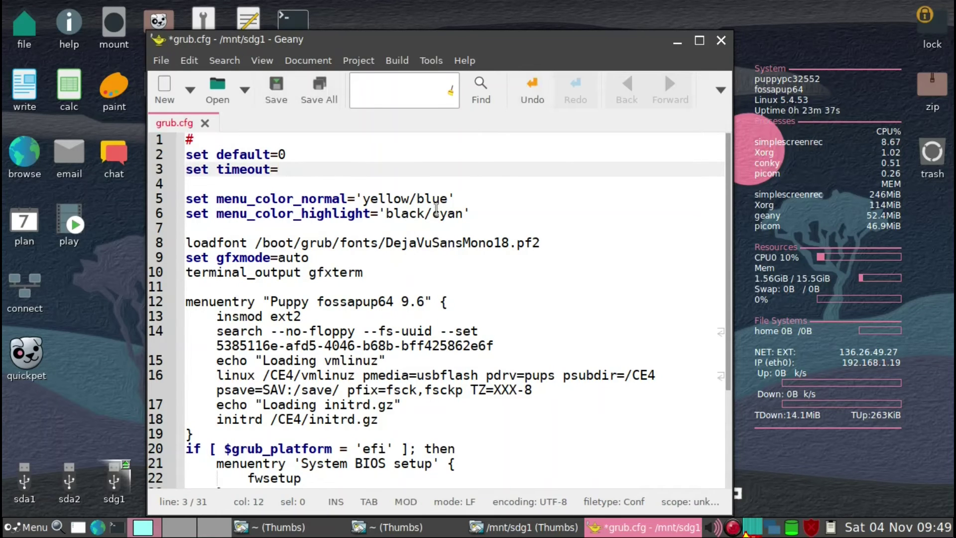
{"action": "type", "text": "2"}
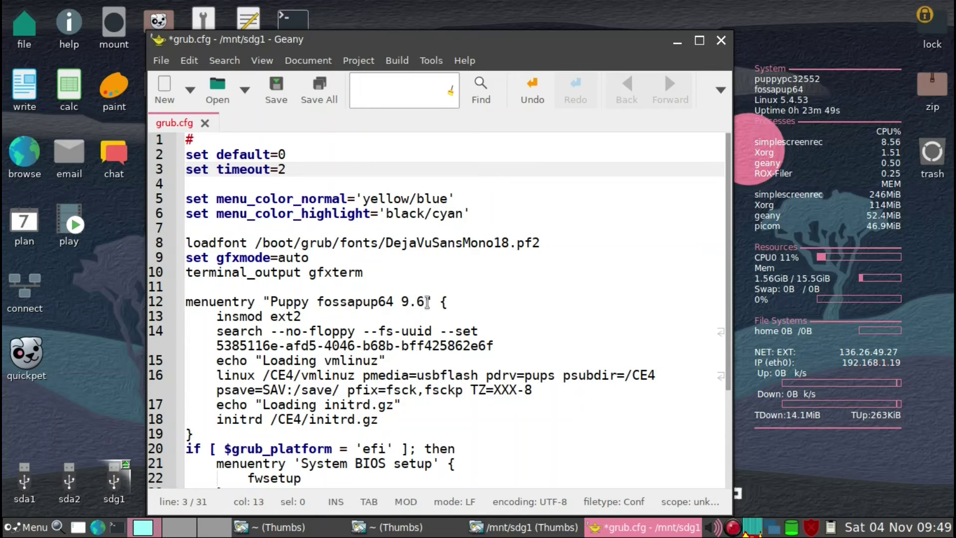
Rename the first boot entry on line 12 to 'CE4' and save grub.cfg
{"action": "left_click", "coordinate": [427, 302]}
{"action": "key", "text": "BackSpace"}
{"action": "key", "text": "BackSpace"}
{"action": "key", "text": "BackSpace"}
{"action": "key", "text": "BackSpace"}
{"action": "key", "text": "BackSpace"}
{"action": "key", "text": "BackSpace"}
{"action": "key", "text": "BackSpace"}
{"action": "key", "text": "BackSpace"}
{"action": "key", "text": "BackSpace"}
{"action": "key", "text": "BackSpace"}
{"action": "key", "text": "BackSpace"}
{"action": "key", "text": "BackSpace"}
{"action": "key", "text": "BackSpace"}
{"action": "key", "text": "BackSpace"}
{"action": "key", "text": "BackSpace"}
{"action": "key", "text": "BackSpace"}
{"action": "key", "text": "BackSpace"}
{"action": "key", "text": "BackSpace"}
{"action": "key", "text": "BackSpace"}
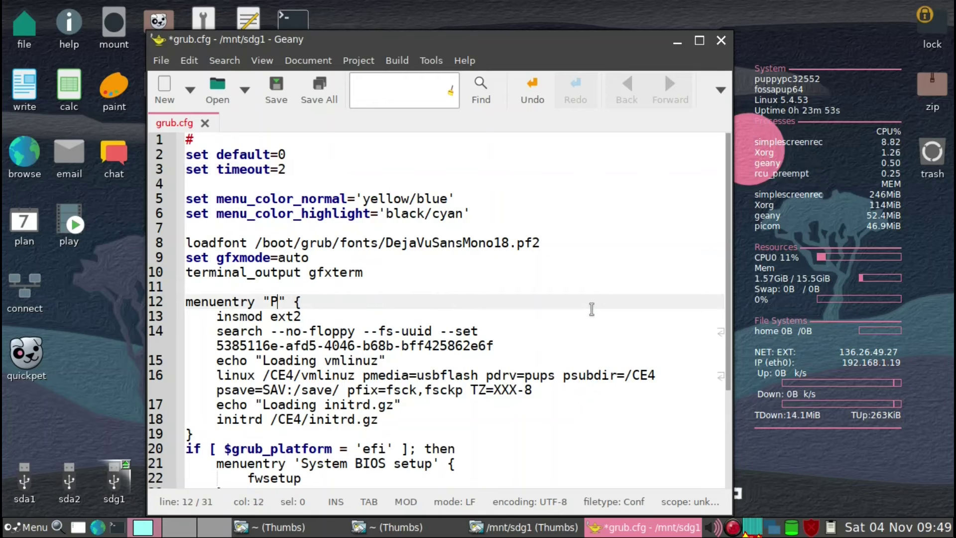
{"action": "key", "text": "BackSpace"}
{"action": "type", "text": "CE"}
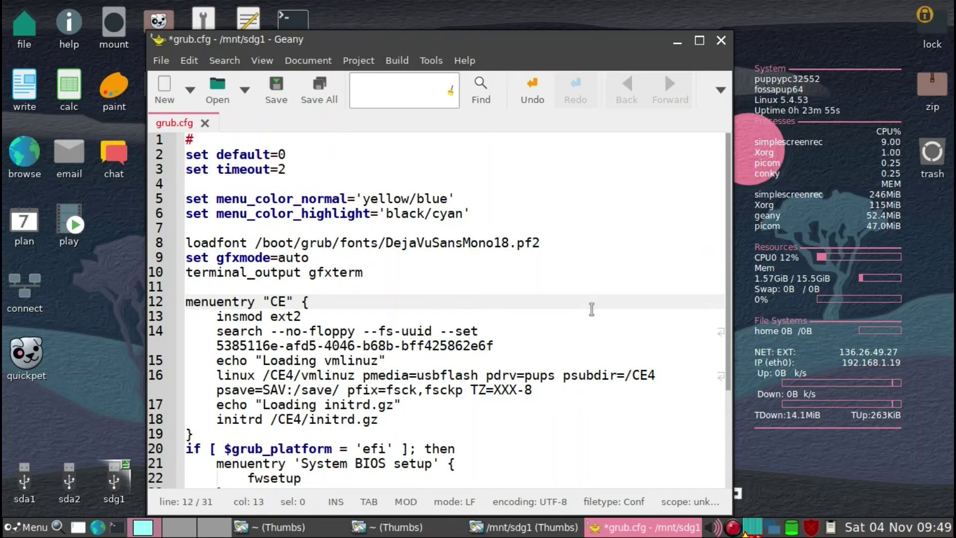
{"action": "type", "text": "3"}
{"action": "key", "text": "BackSpace"}
{"action": "type", "text": "4"}
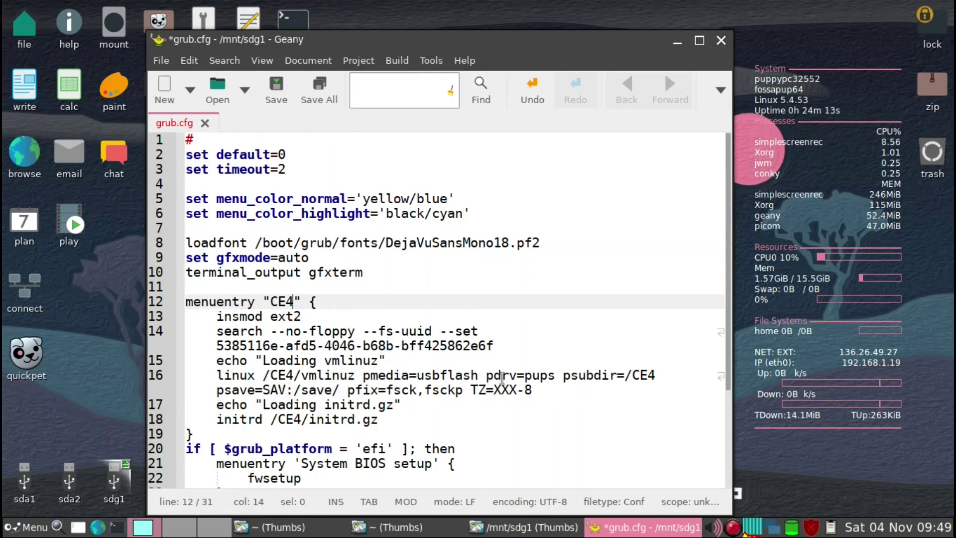
{"action": "scroll", "coordinate": [502, 378], "scroll_direction": "down", "scroll_amount": 3}
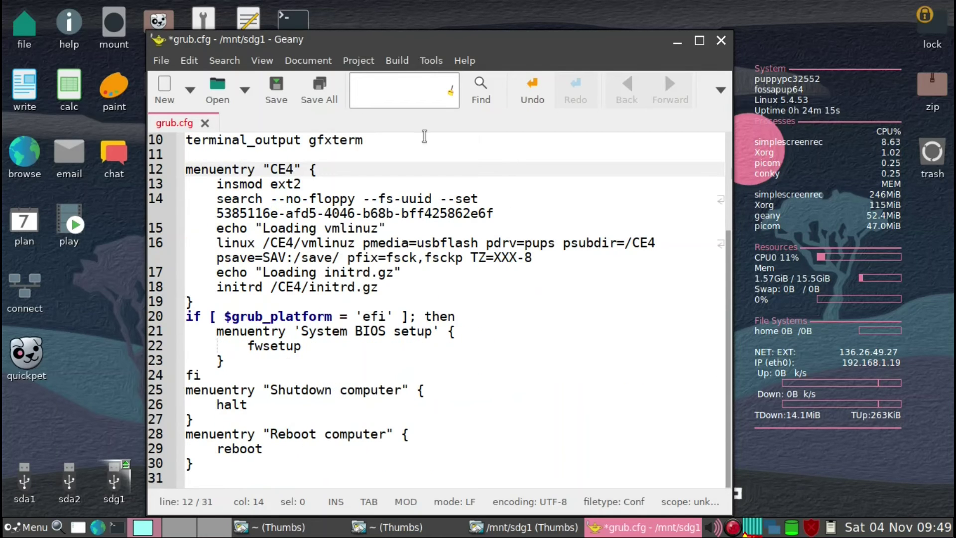
{"action": "left_click", "coordinate": [276, 90]}
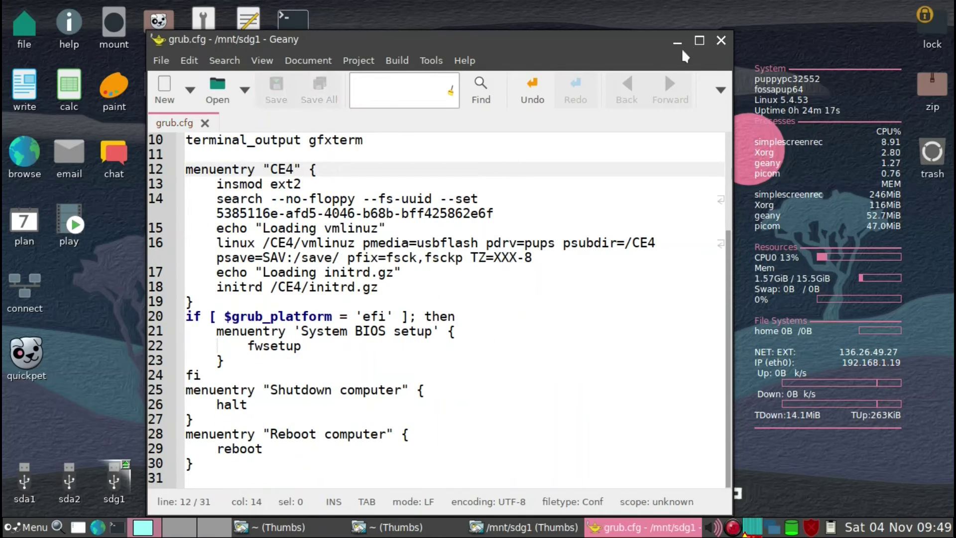
Close Geany and the sdg1 files window, then save the SimpleScreenRecorder recording
{"action": "left_click", "coordinate": [720, 42]}
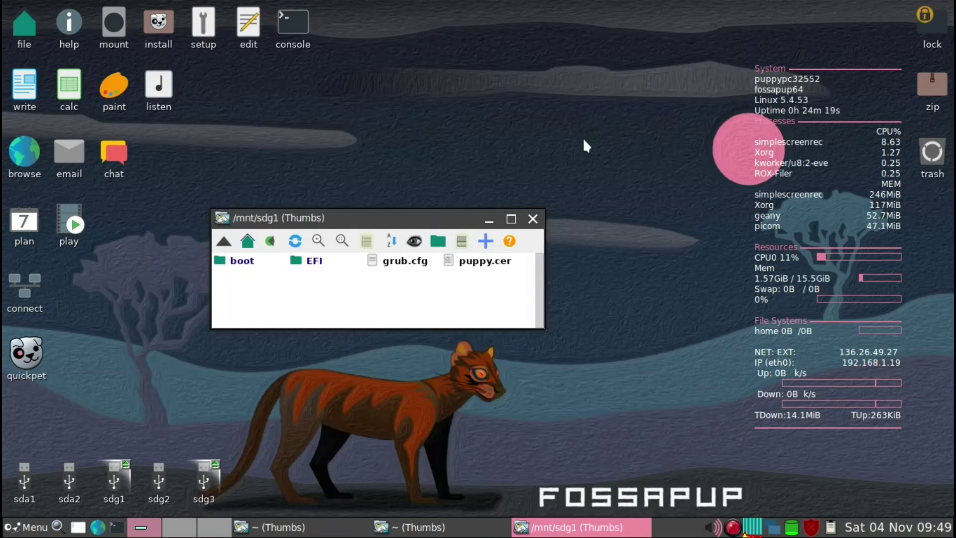
{"action": "left_click", "coordinate": [532, 220]}
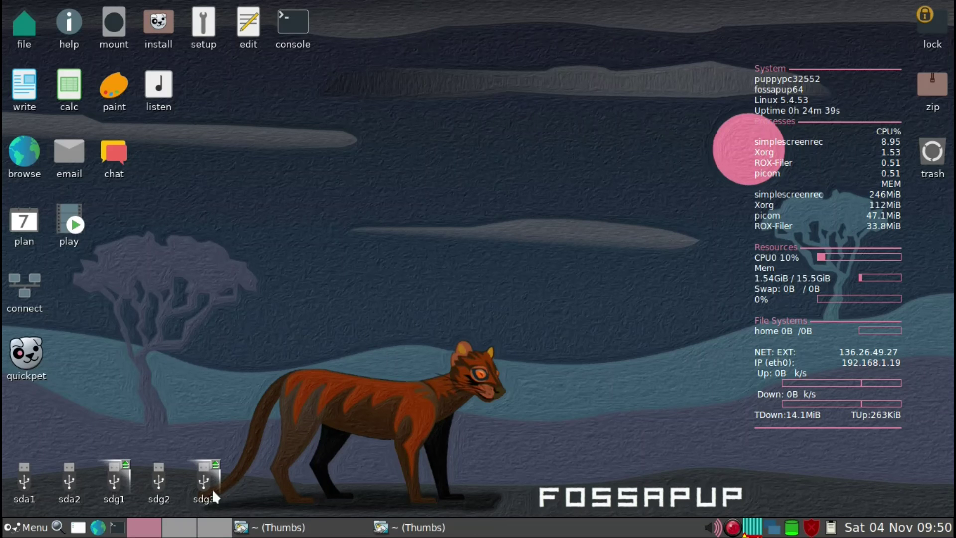
{"action": "mouse_move", "coordinate": [212, 492]}
{"action": "right_click", "coordinate": [733, 529]}
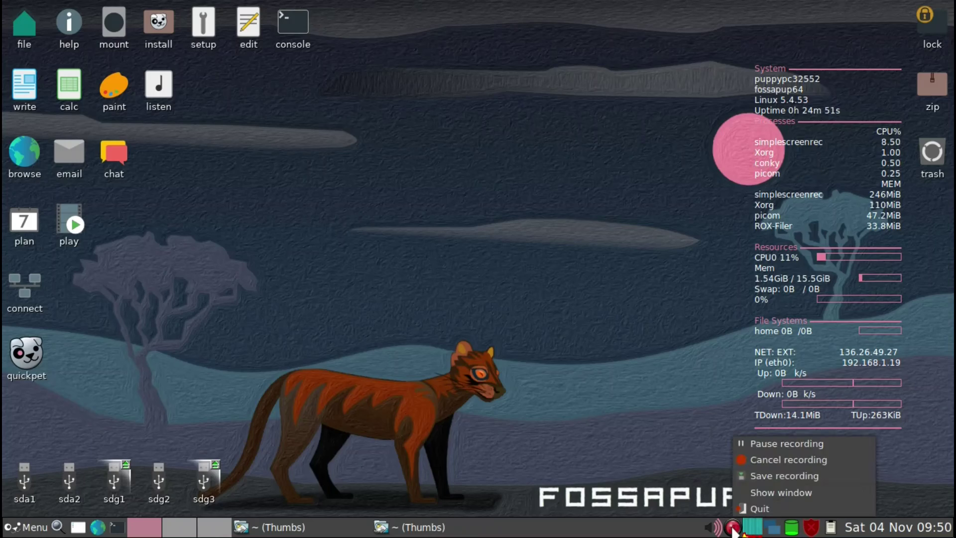
{"action": "left_click", "coordinate": [784, 475]}
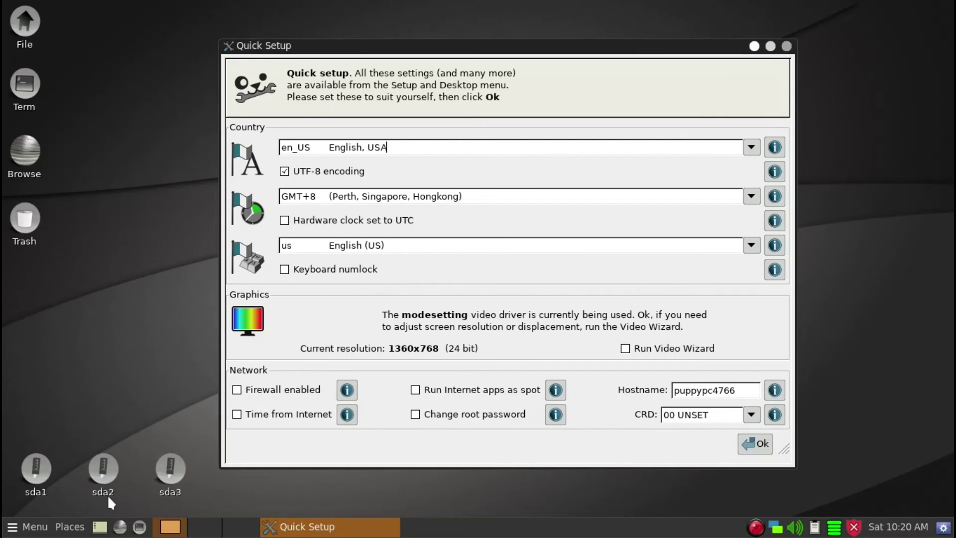
{"action": "mouse_move", "coordinate": [174, 498]}
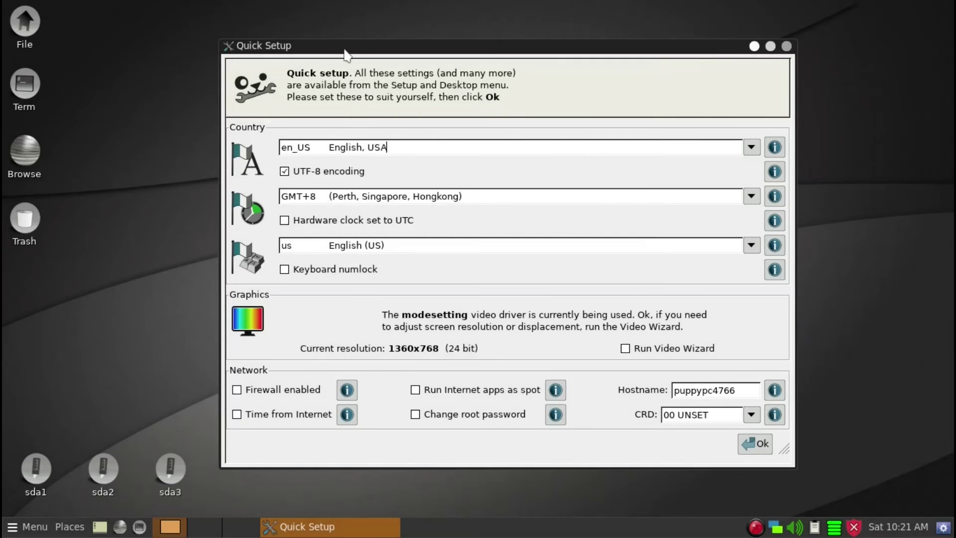
{"action": "left_click_drag", "start_coordinate": [344, 47], "coordinate": [334, 40]}
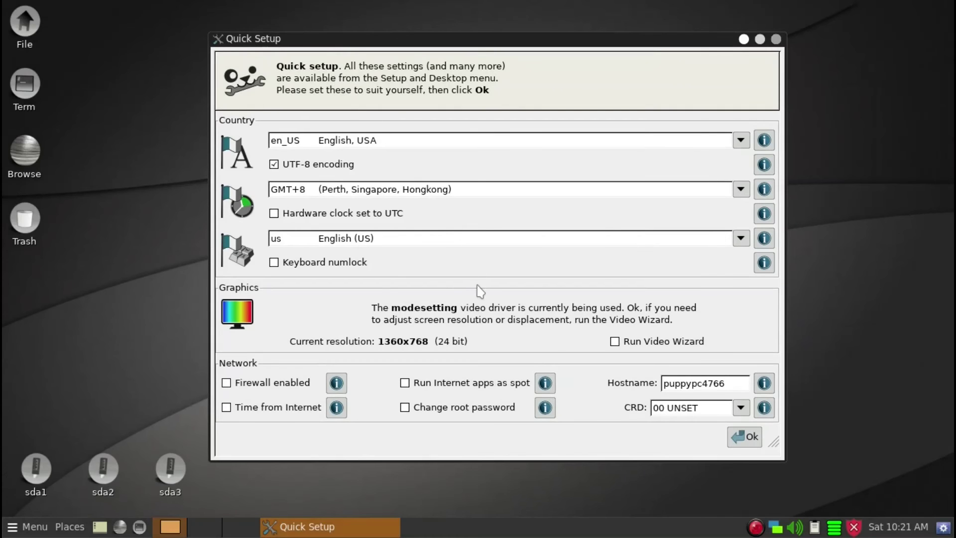
{"action": "left_click_drag", "start_coordinate": [534, 39], "coordinate": [564, 44]}
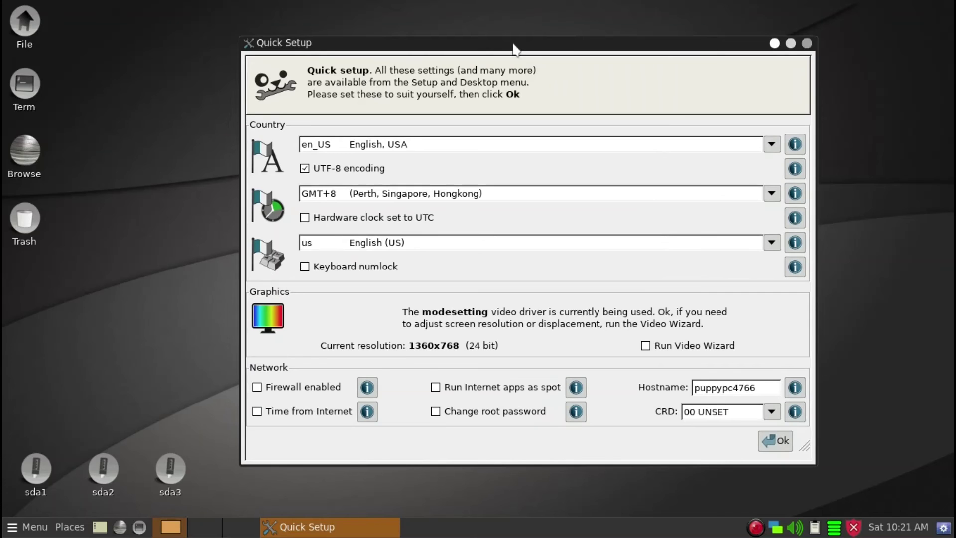
{"action": "left_click_drag", "start_coordinate": [513, 43], "coordinate": [540, 43]}
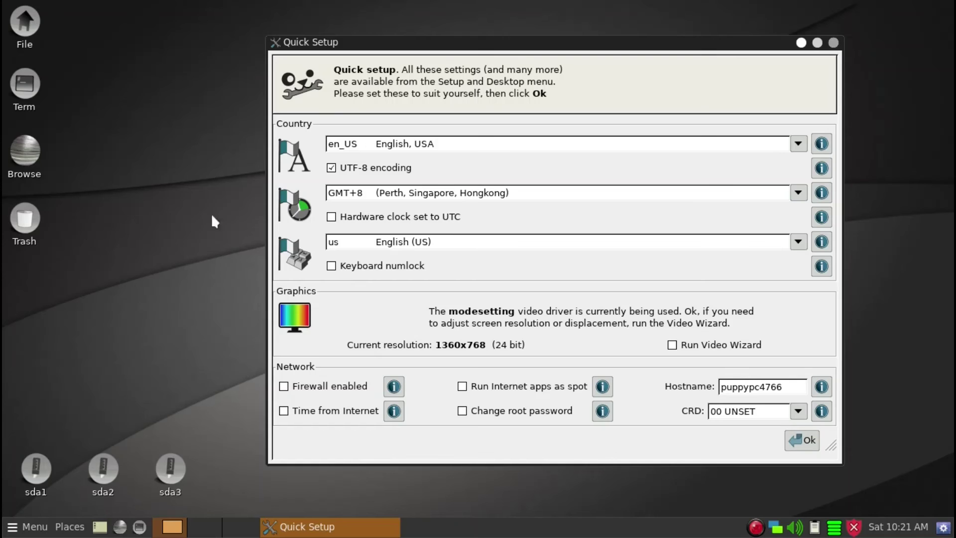
{"action": "left_click_drag", "start_coordinate": [442, 44], "coordinate": [442, 39]}
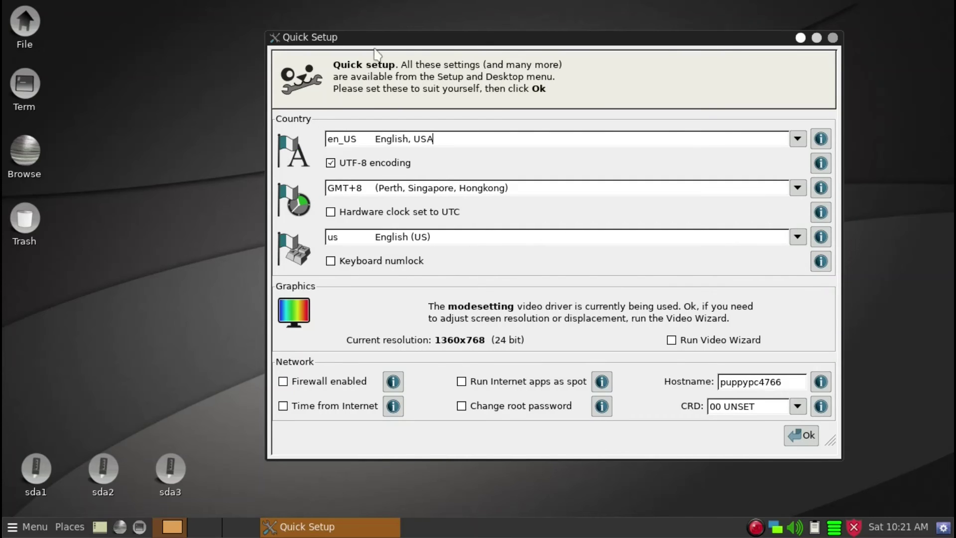
{"action": "left_click_drag", "start_coordinate": [379, 34], "coordinate": [409, 31]}
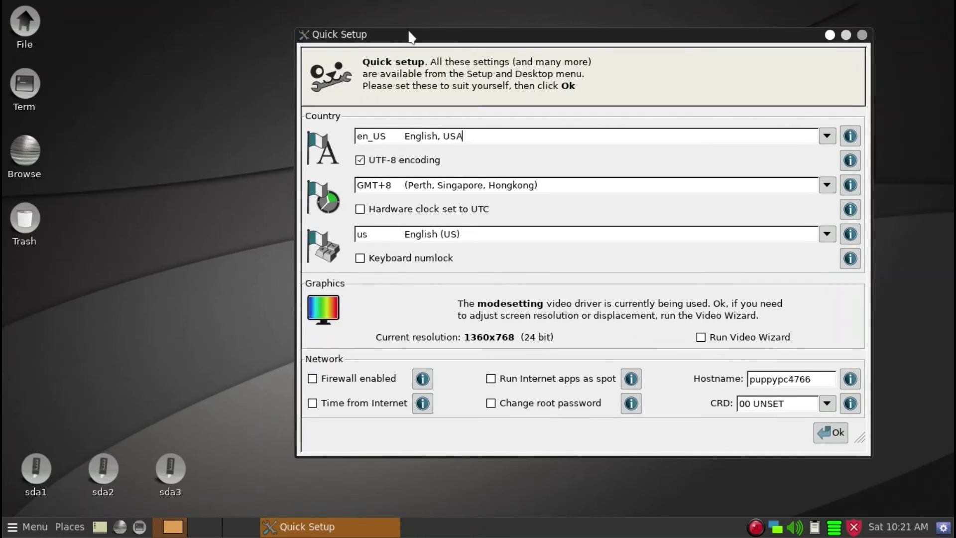
Open the save folder on sda3, showing the fossapup64save-1920 savefolder
{"action": "left_click", "coordinate": [170, 471]}
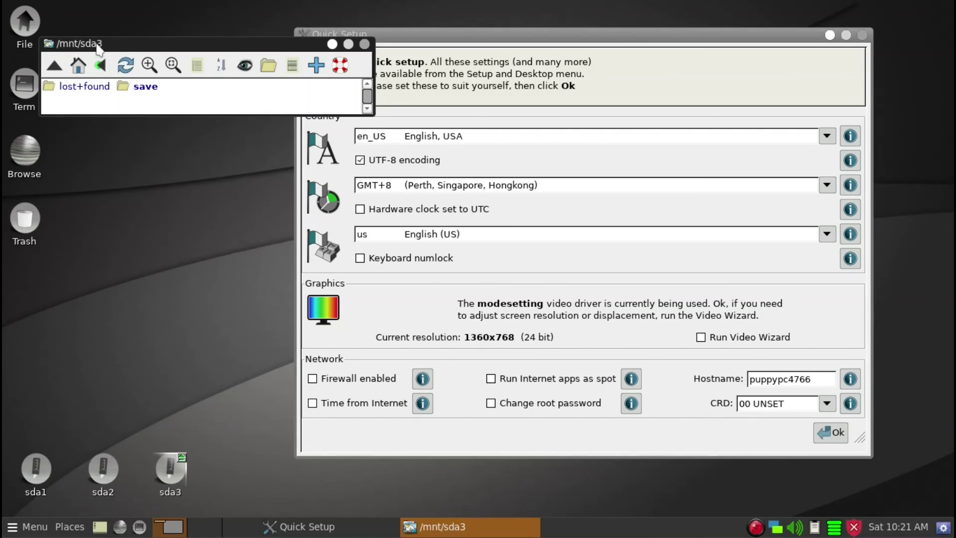
{"action": "left_click", "coordinate": [144, 88]}
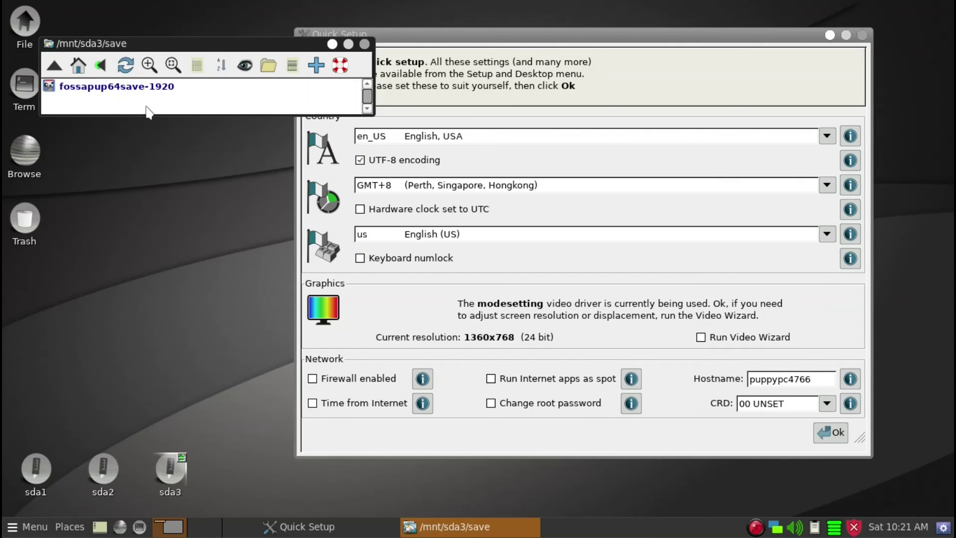
{"action": "left_click", "coordinate": [126, 66]}
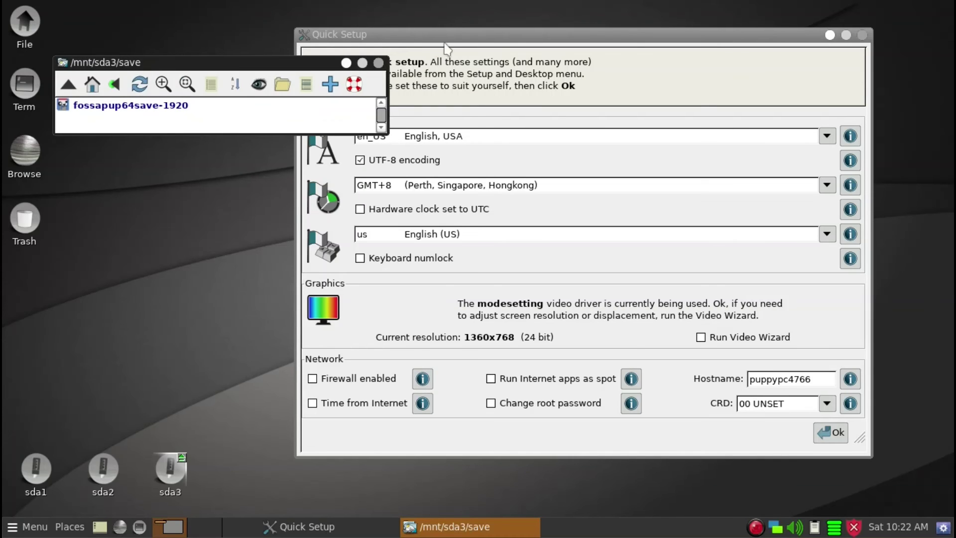
Arrange the Quick Setup and save folder windows side by side
{"action": "left_click_drag", "start_coordinate": [447, 40], "coordinate": [522, 40]}
{"action": "left_click", "coordinate": [311, 67]}
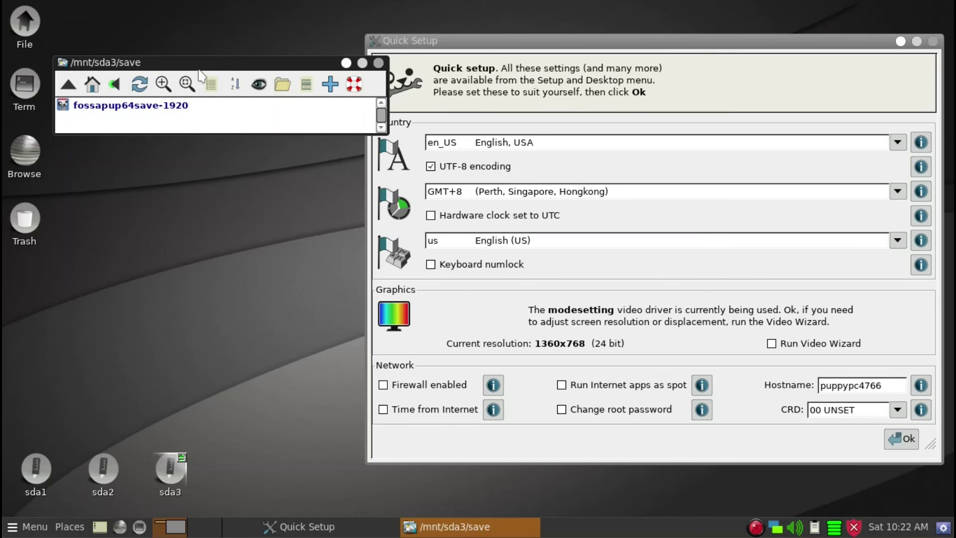
{"action": "left_click_drag", "start_coordinate": [198, 65], "coordinate": [198, 81]}
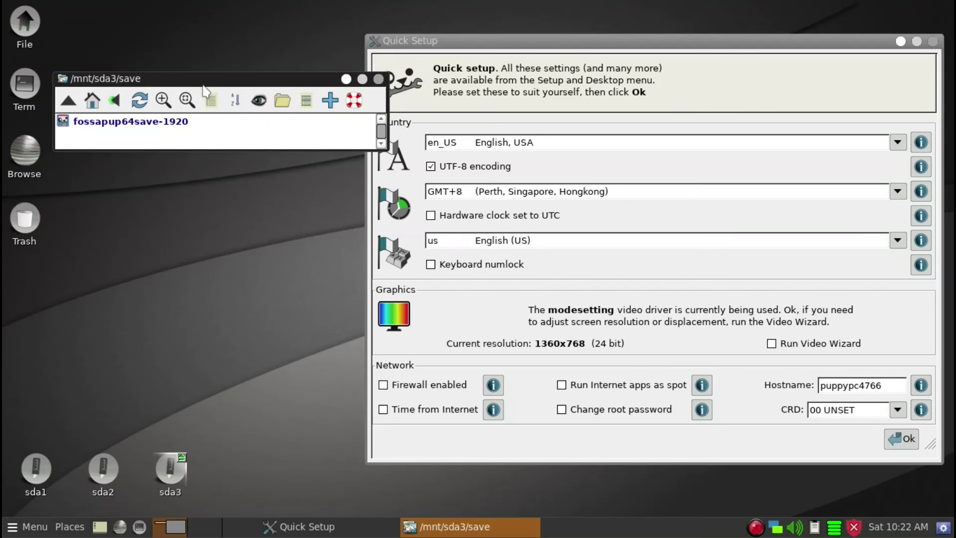
{"action": "left_click_drag", "start_coordinate": [192, 78], "coordinate": [199, 77]}
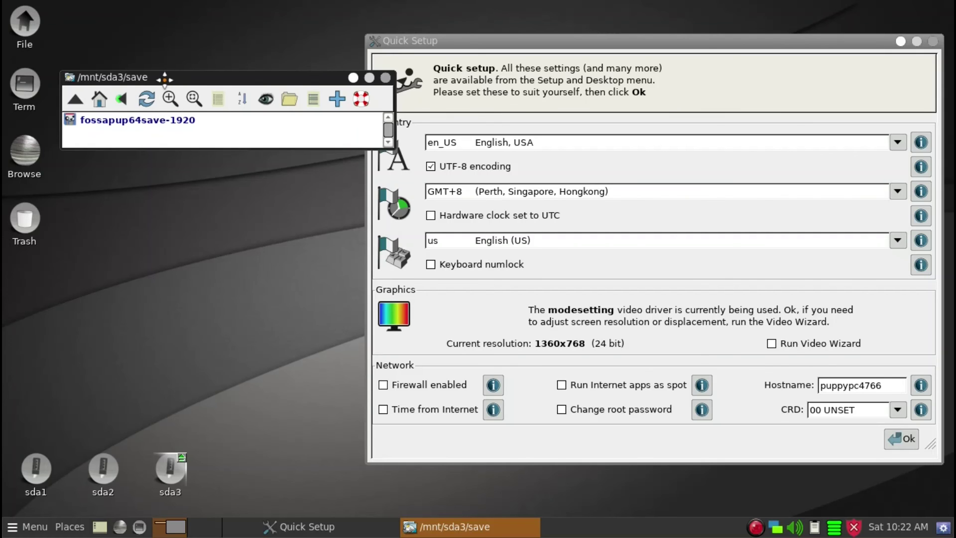
{"action": "left_click_drag", "start_coordinate": [164, 77], "coordinate": [163, 52]}
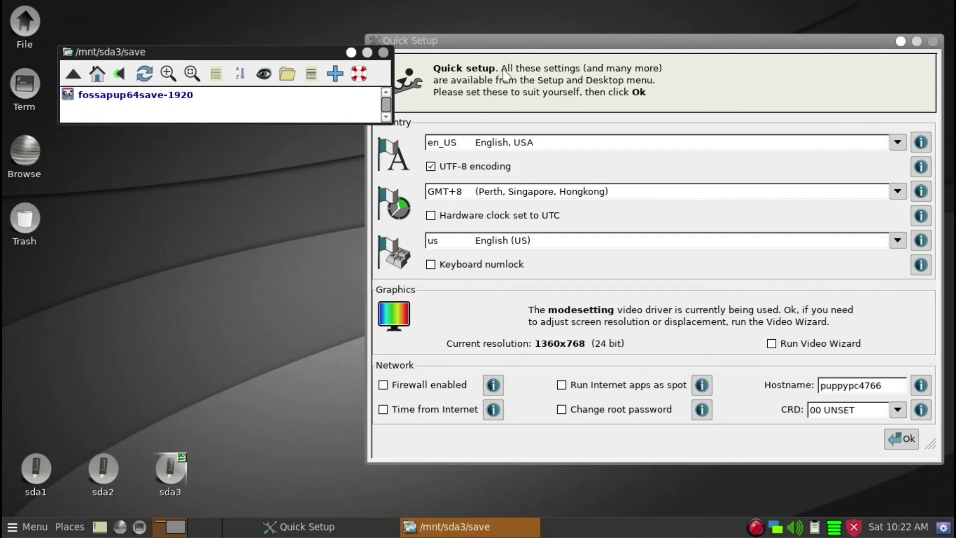
{"action": "left_click_drag", "start_coordinate": [510, 48], "coordinate": [451, 45]}
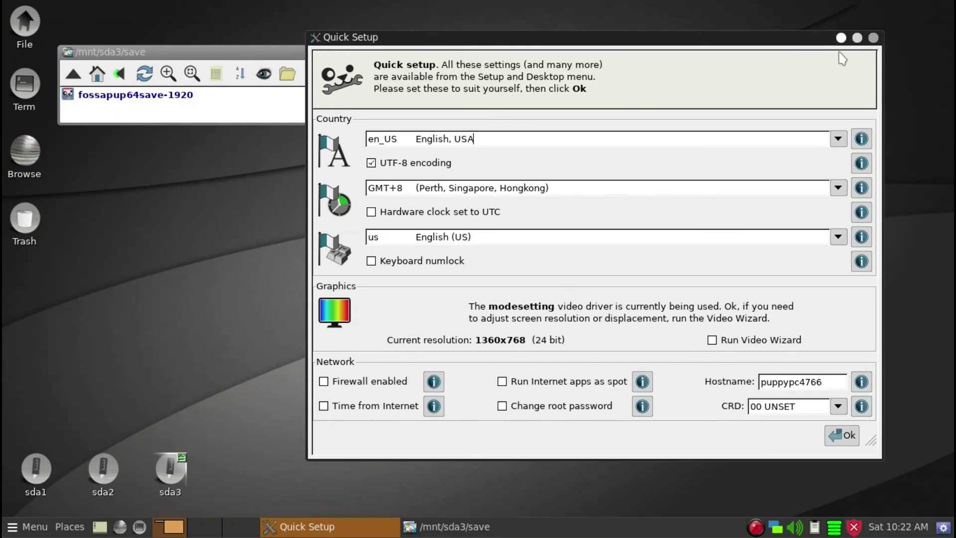
{"action": "left_click_drag", "start_coordinate": [787, 37], "coordinate": [748, 36]}
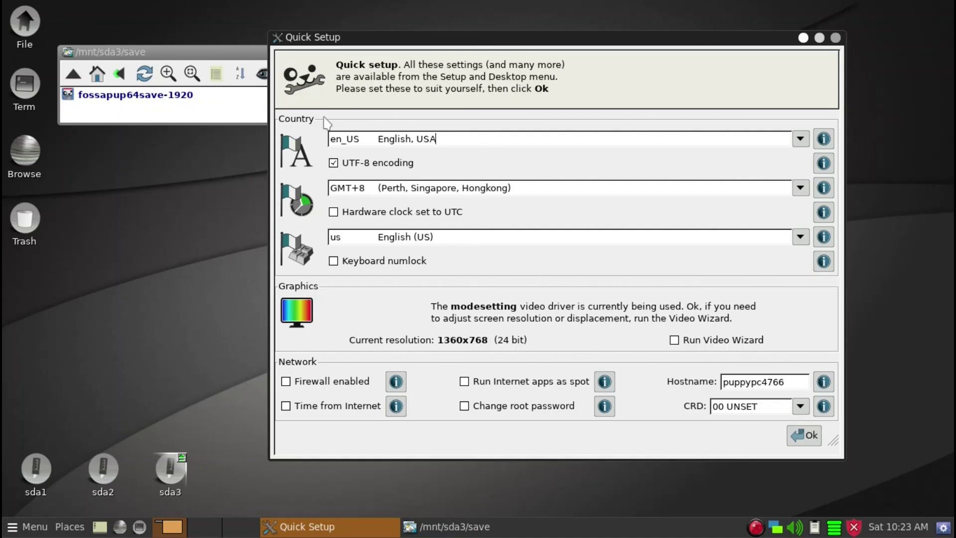
{"action": "left_click_drag", "start_coordinate": [402, 43], "coordinate": [408, 37]}
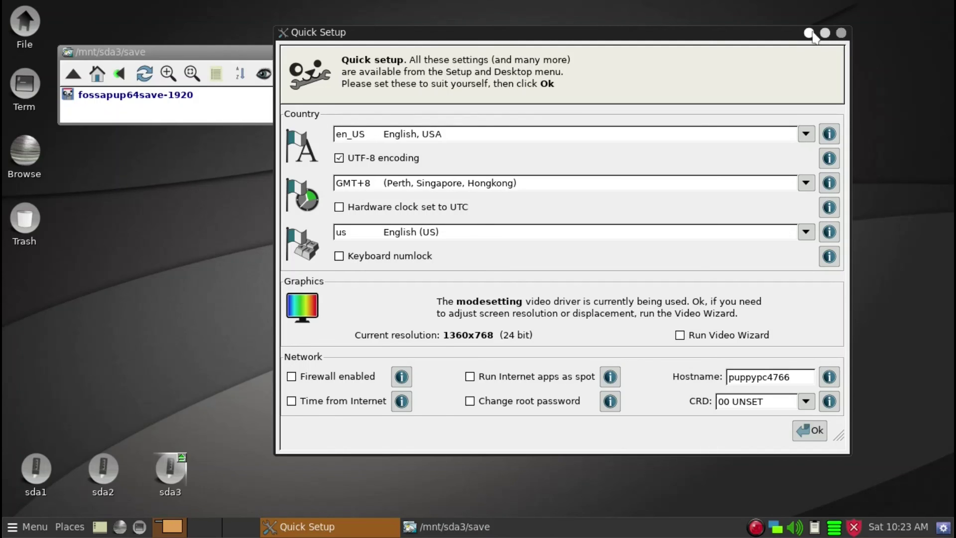
{"action": "left_click_drag", "start_coordinate": [785, 31], "coordinate": [856, 26]}
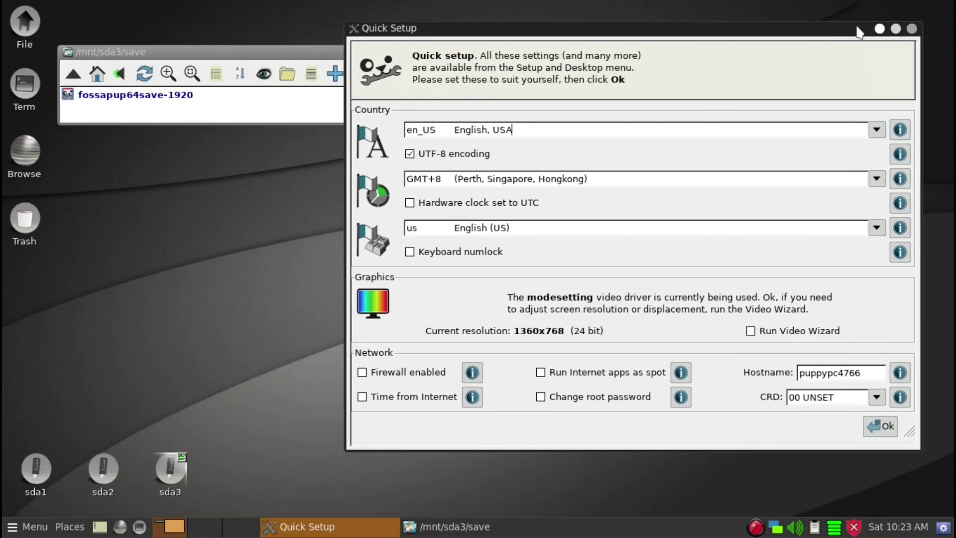
{"action": "left_click_drag", "start_coordinate": [331, 53], "coordinate": [314, 38]}
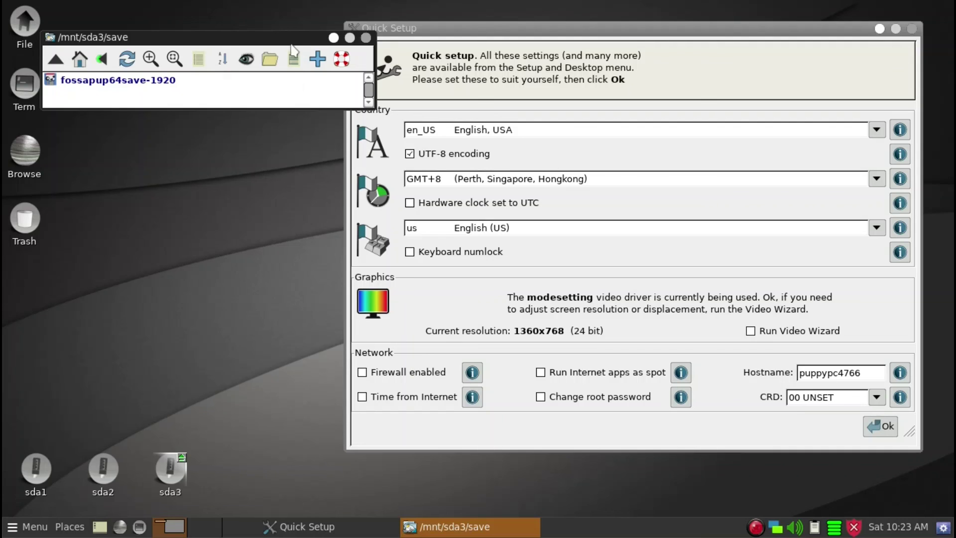
{"action": "left_click_drag", "start_coordinate": [291, 41], "coordinate": [290, 31]}
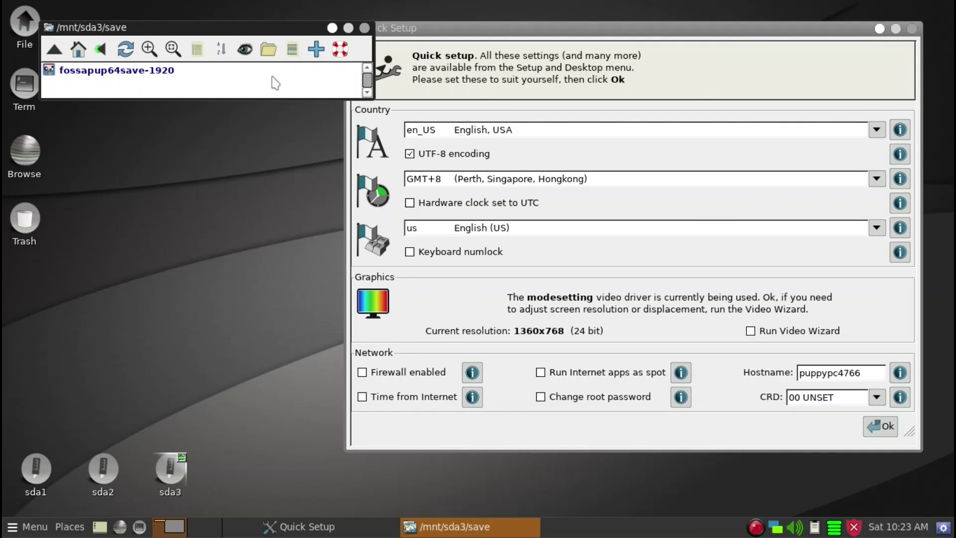